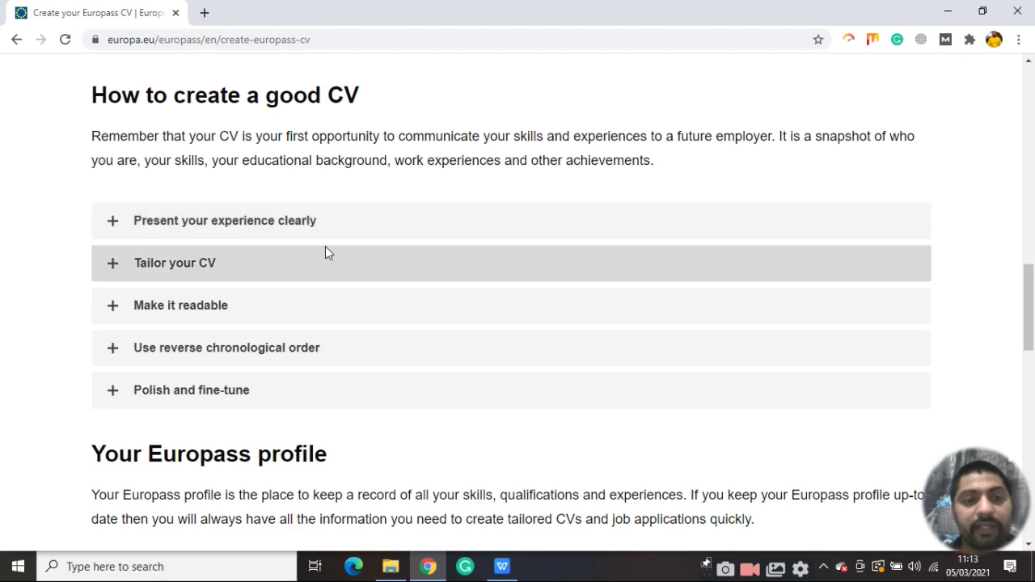
Open My Europass from the Me account menu
scroll(323, 271, "down", 3)
scroll(376, 341, "down", 3)
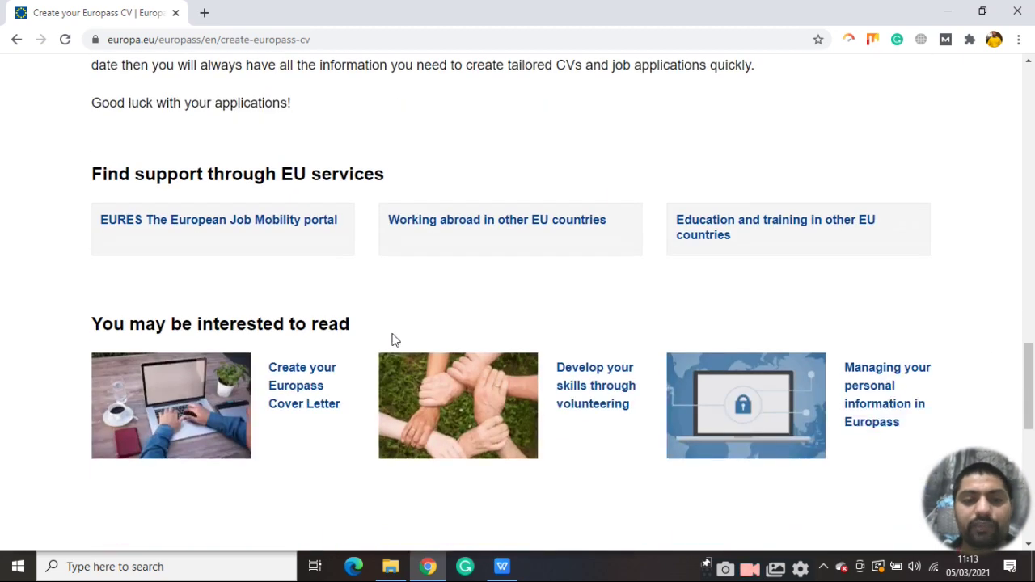
scroll(667, 368, "up", 8)
scroll(656, 365, "up", 5)
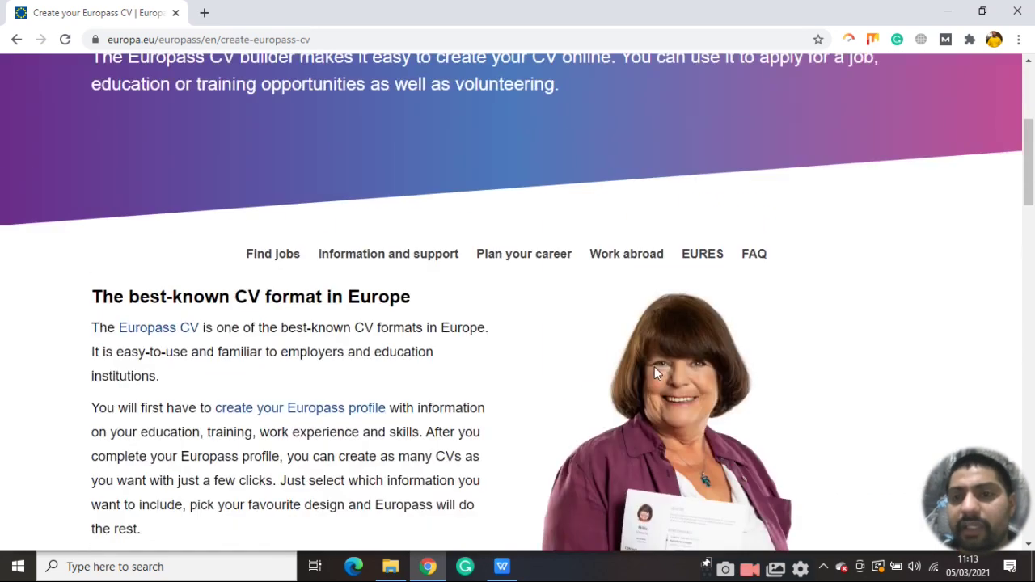
scroll(656, 366, "up", 4)
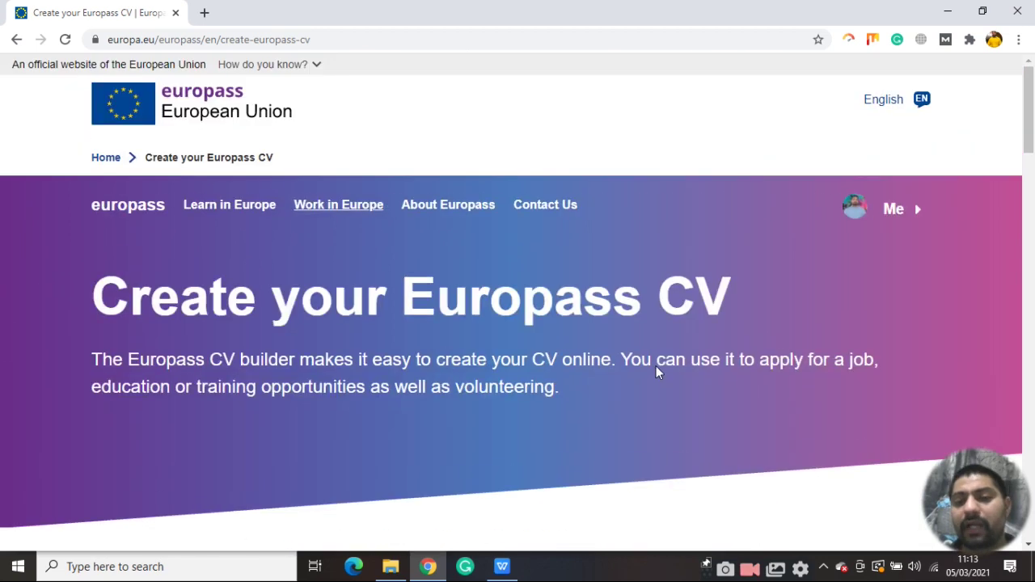
left_click(917, 217)
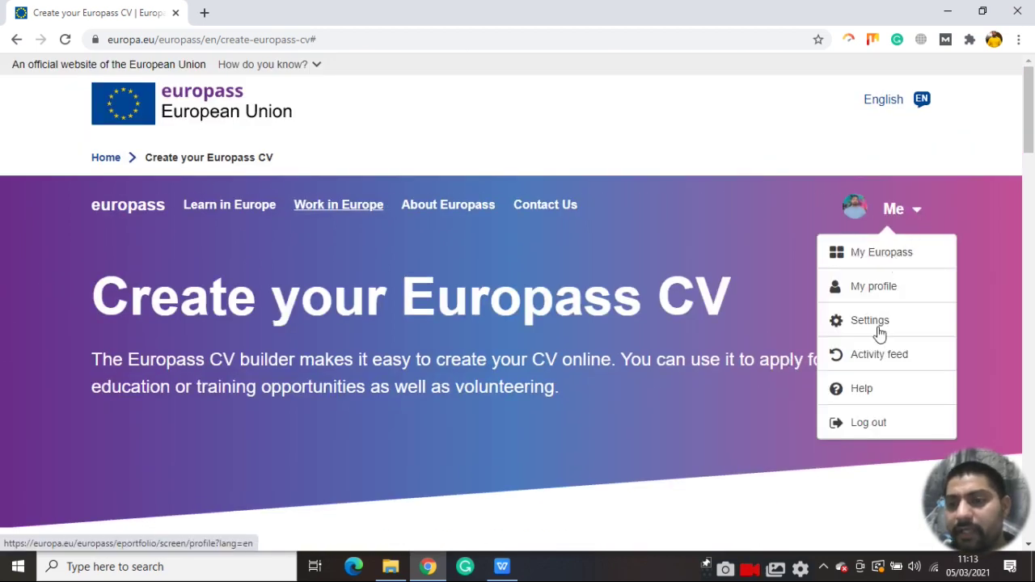
left_click(862, 210)
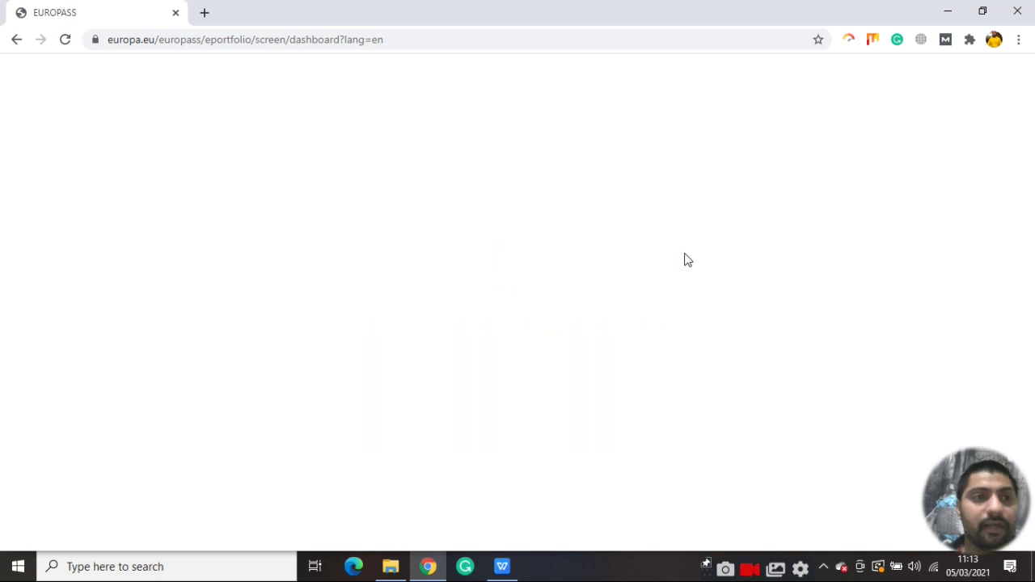
Scroll through the dashboard's profile, Jobs, Courses, My Skills and My Interests sections
scroll(316, 212, "down", 1)
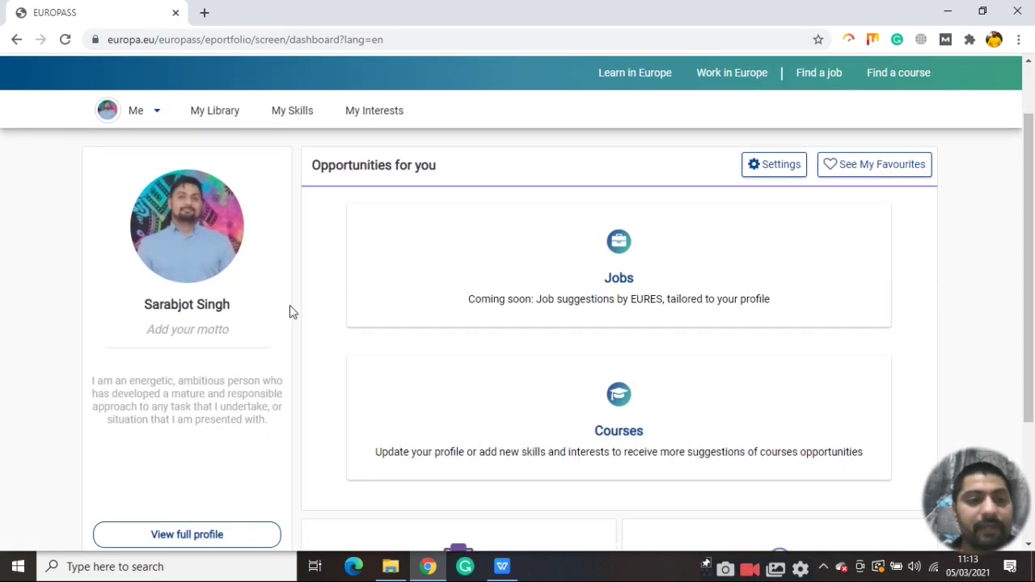
scroll(335, 298, "down", 1)
scroll(358, 264, "down", 1)
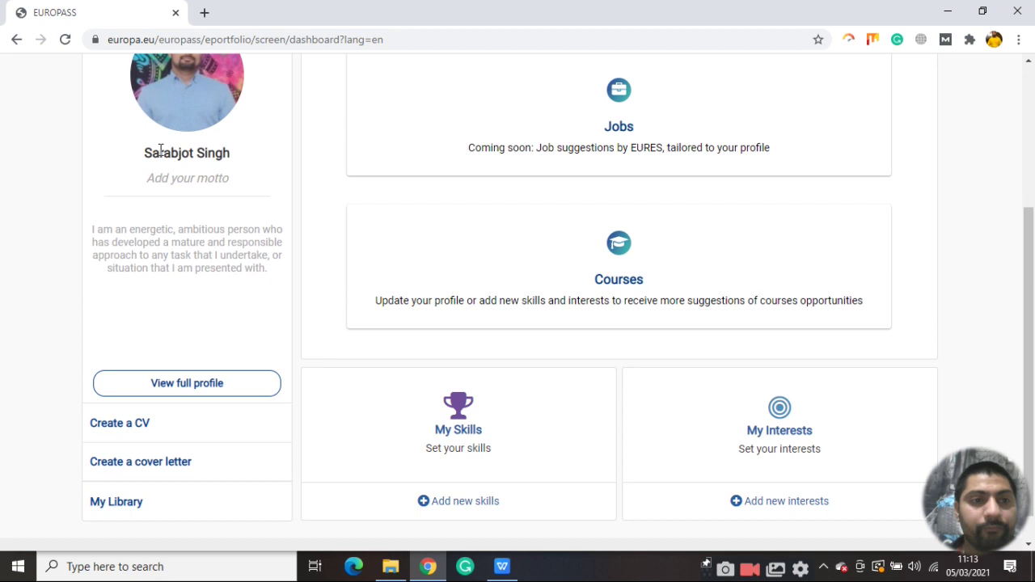
scroll(183, 159, "up", 2)
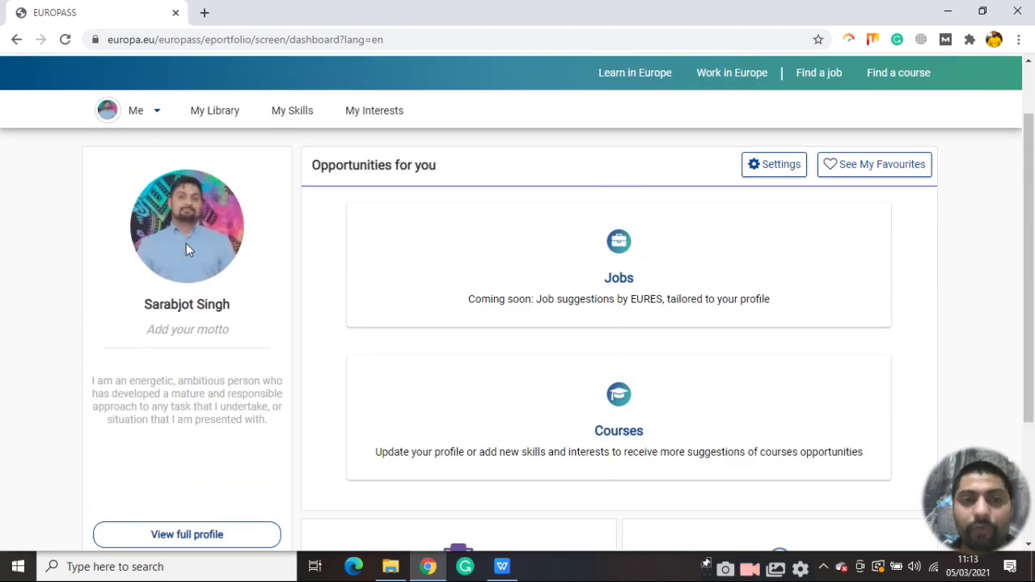
scroll(186, 244, "down", 3)
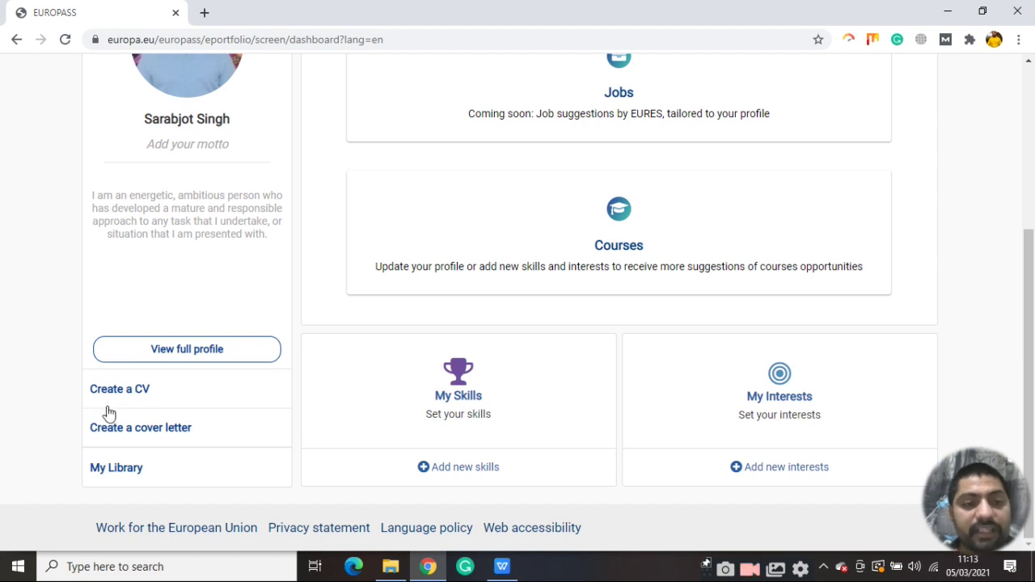
Choose Create a CV, then Create new CV, discarding the previous draft
left_click(124, 397)
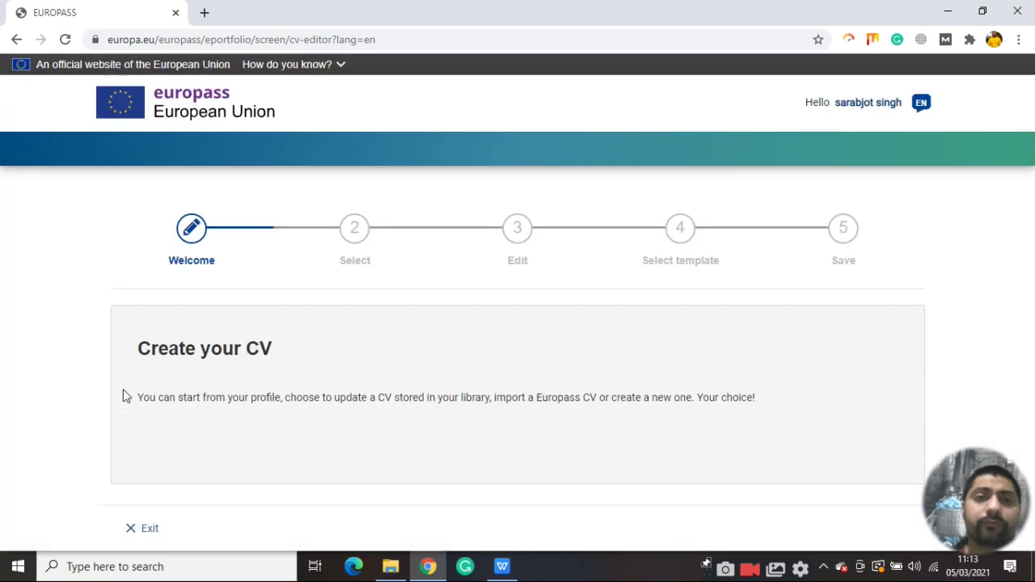
scroll(303, 307, "down", 3)
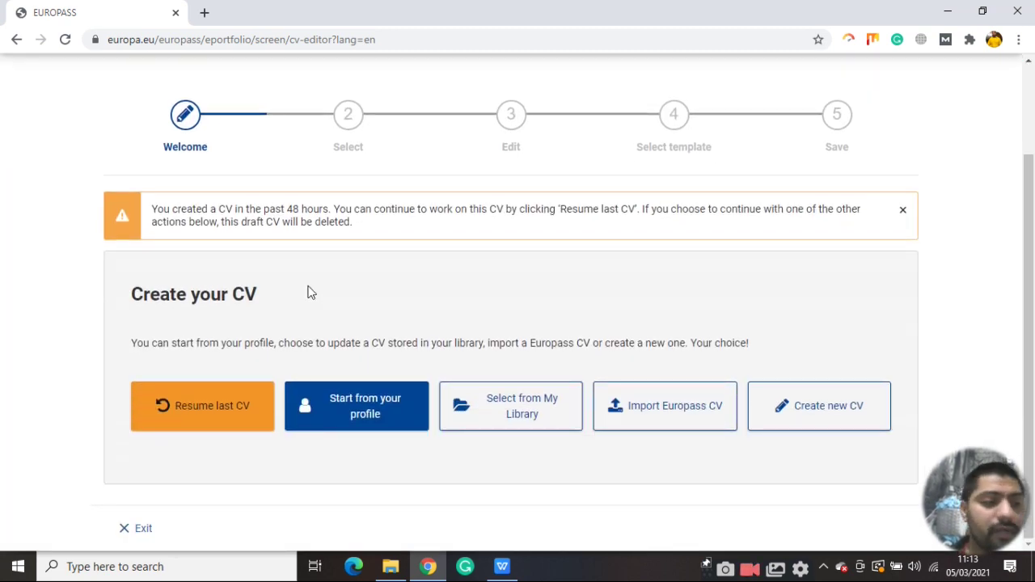
left_click(202, 422)
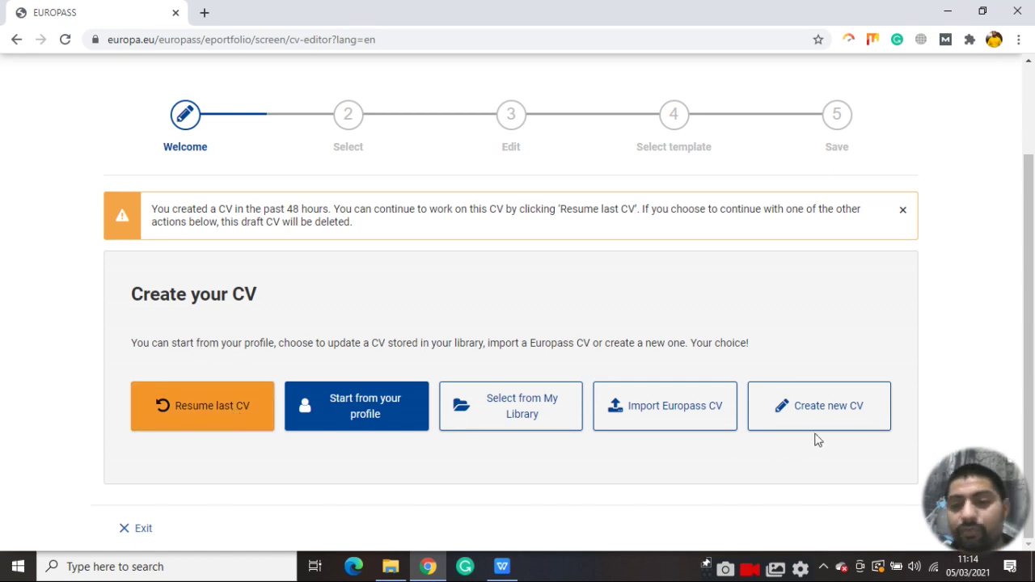
left_click(826, 407)
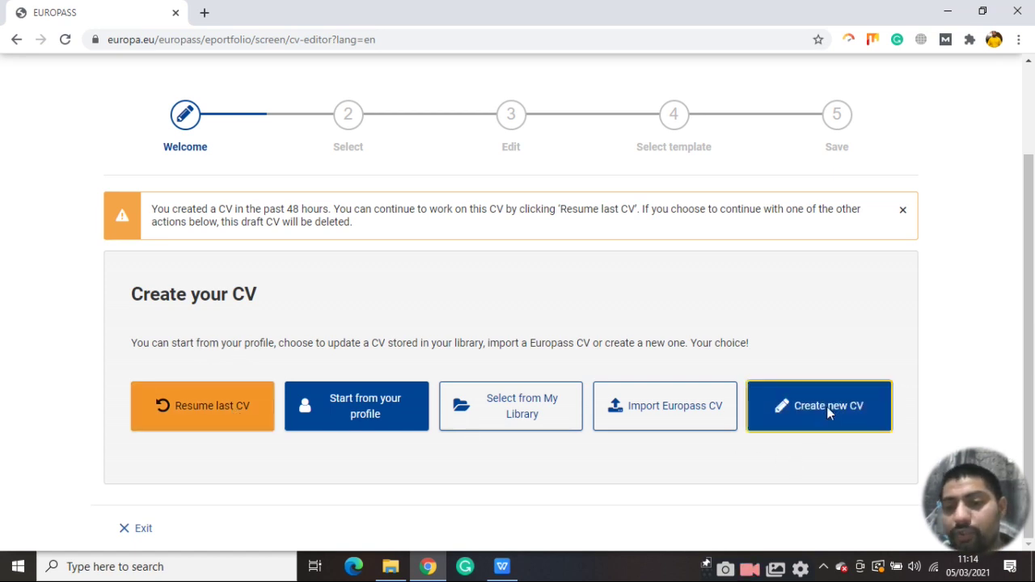
left_click(548, 354)
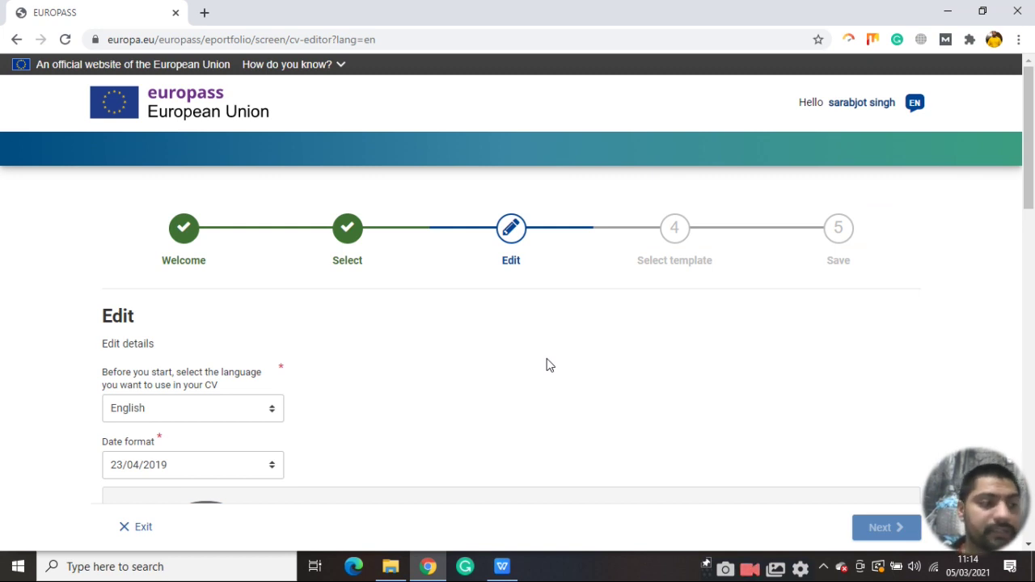
Keep English as the CV language and 23/04/2019 as the date format
scroll(185, 278, "down", 2)
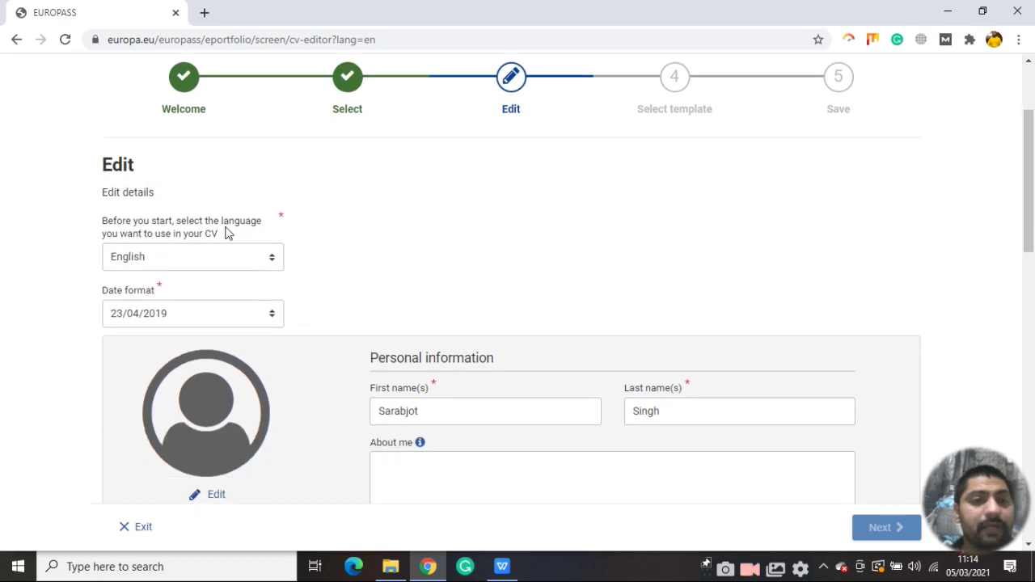
scroll(187, 180, "down", 1)
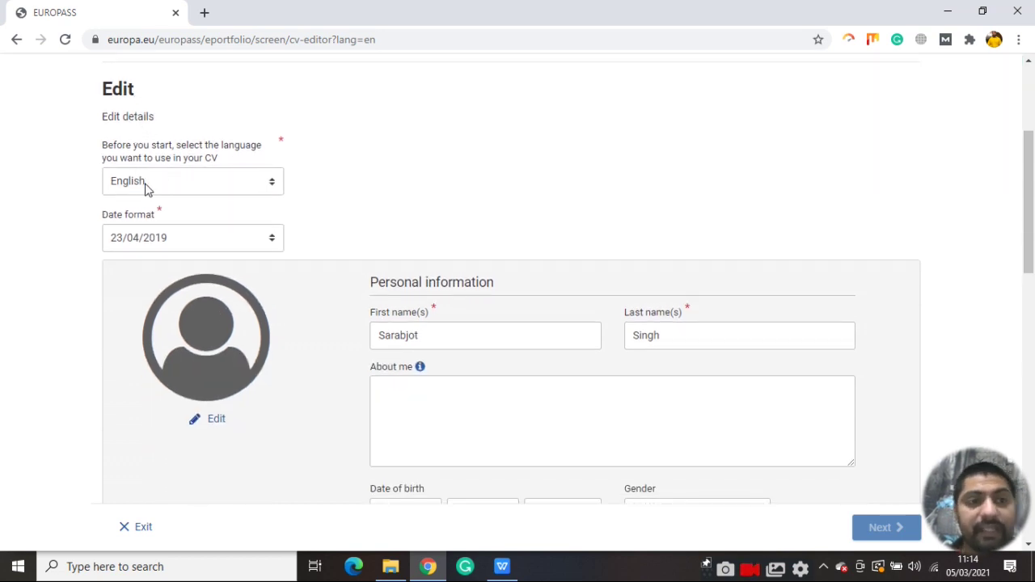
left_click(267, 187)
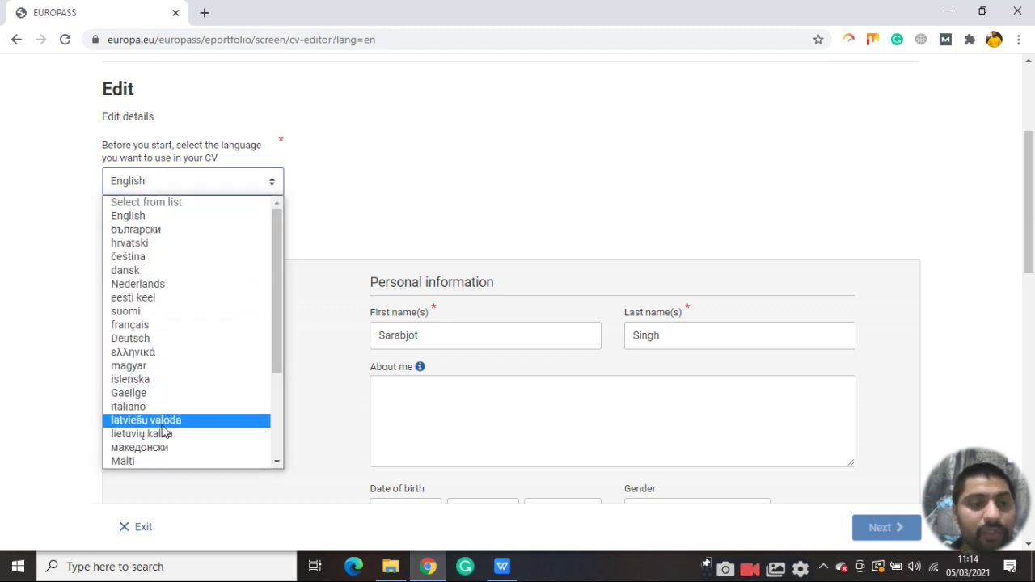
left_click(216, 182)
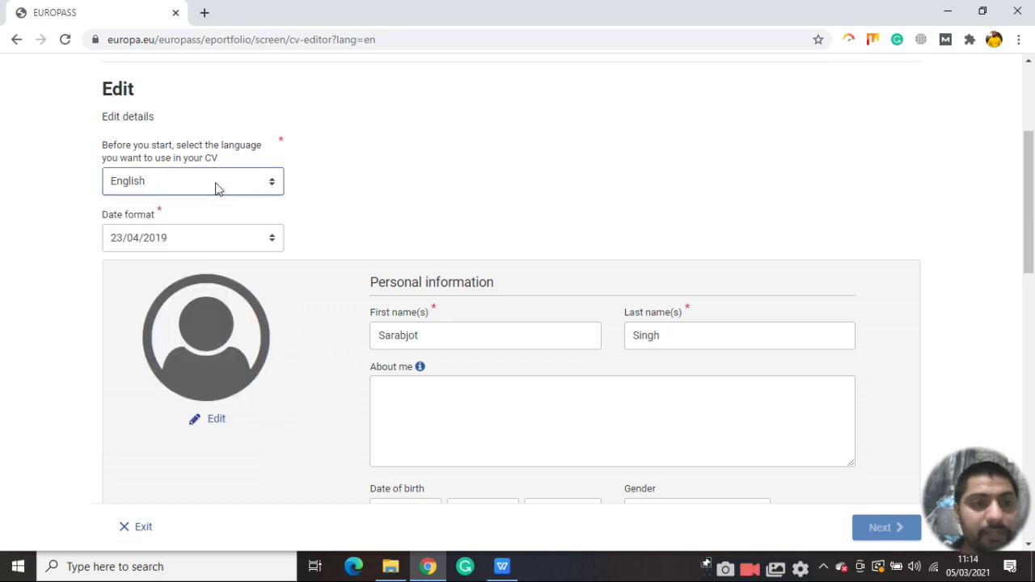
left_click(179, 242)
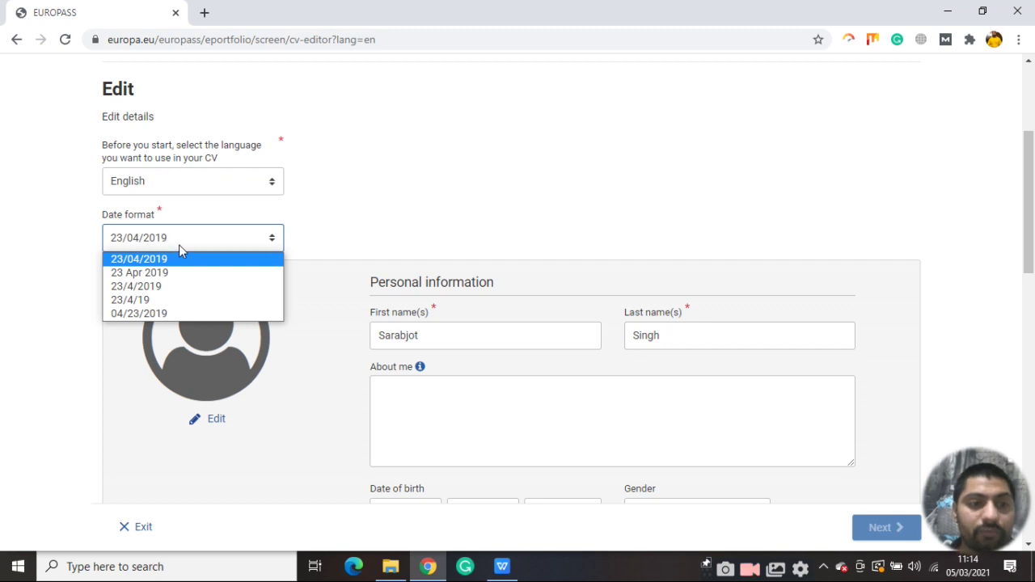
left_click(183, 249)
scroll(488, 192, "down", 2)
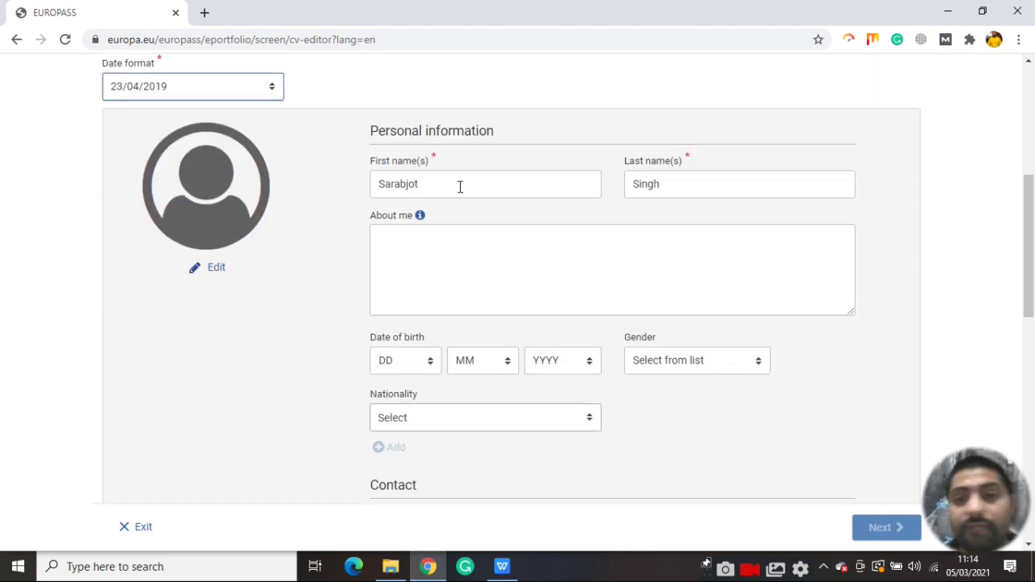
Check the first and last name fields and paste the digital support officer profile into About me
left_click(461, 186)
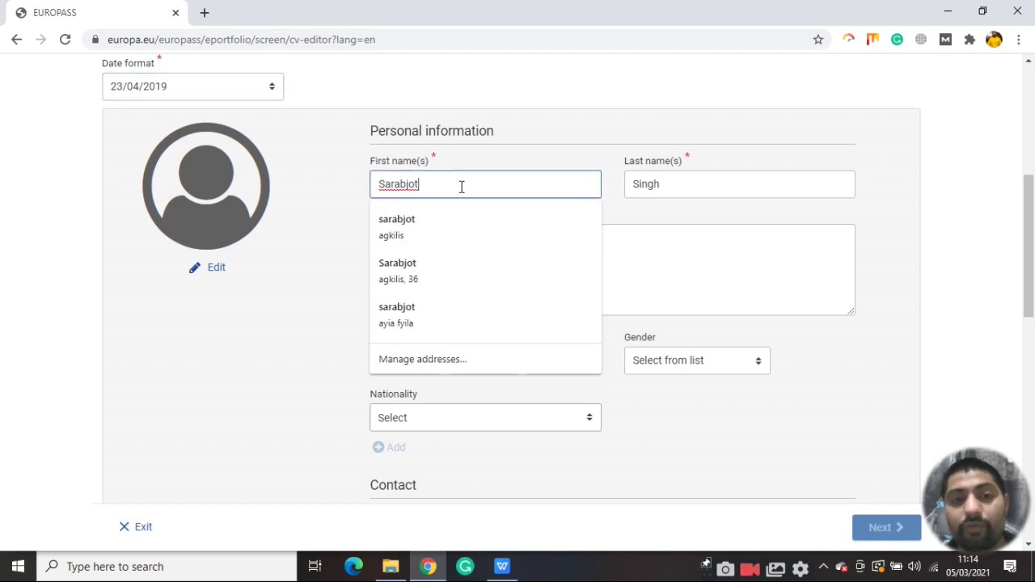
left_click(710, 187)
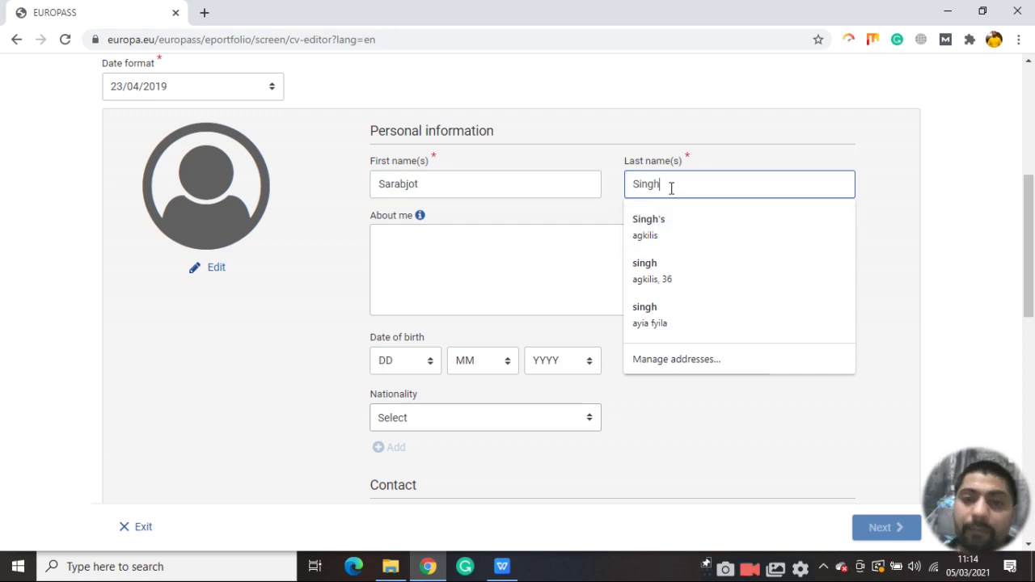
key("Escape")
left_click(521, 254)
type("Digital Support officer specializing in Calling, Web Designing, Online Promotion, Youtuber, blogging, SEO, SMO, PPC, Facebook Ads, Instagram ads, Twitter ads, Google analytics, WordPress, Photoshop and Strong background in project management and customer relations.")
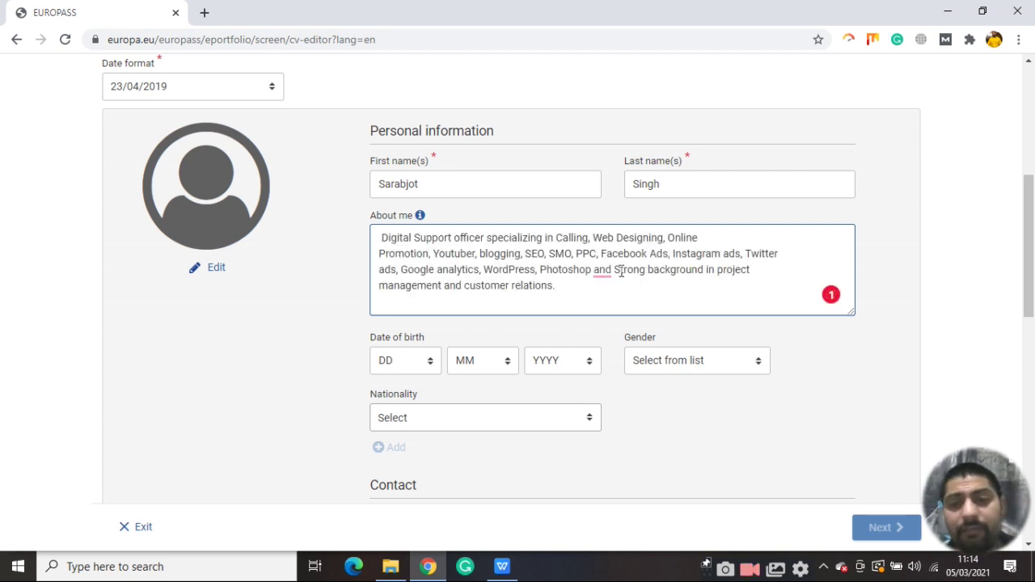
Accept Grammarly's suggestion to add a comma after 'Photoshop' in About me
mouse_move(602, 269)
left_click(608, 307)
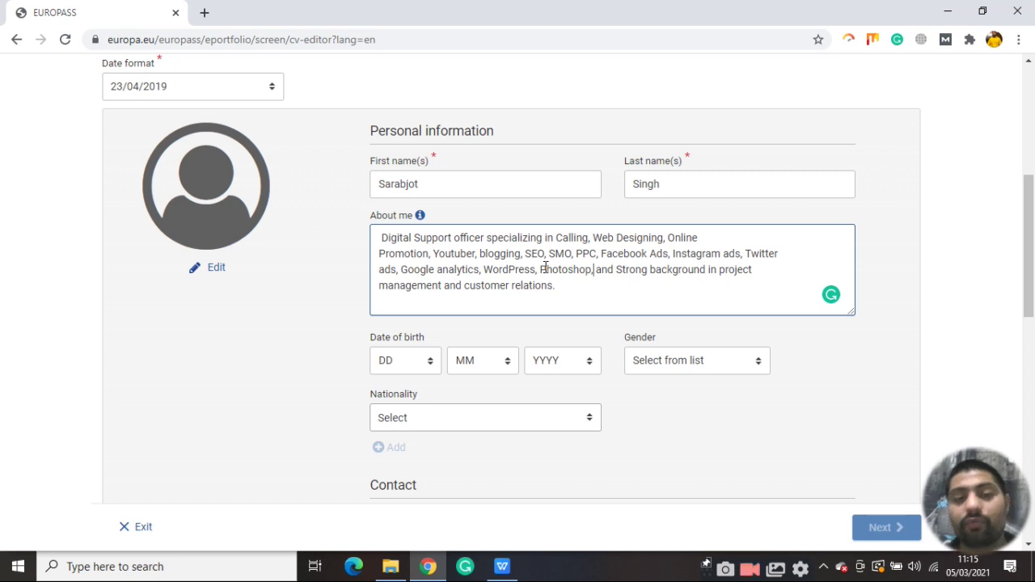
Set the date of birth to day 1, month 2, year 1991
scroll(591, 270, "down", 1)
left_click(569, 211)
left_click_drag(569, 212, 378, 156)
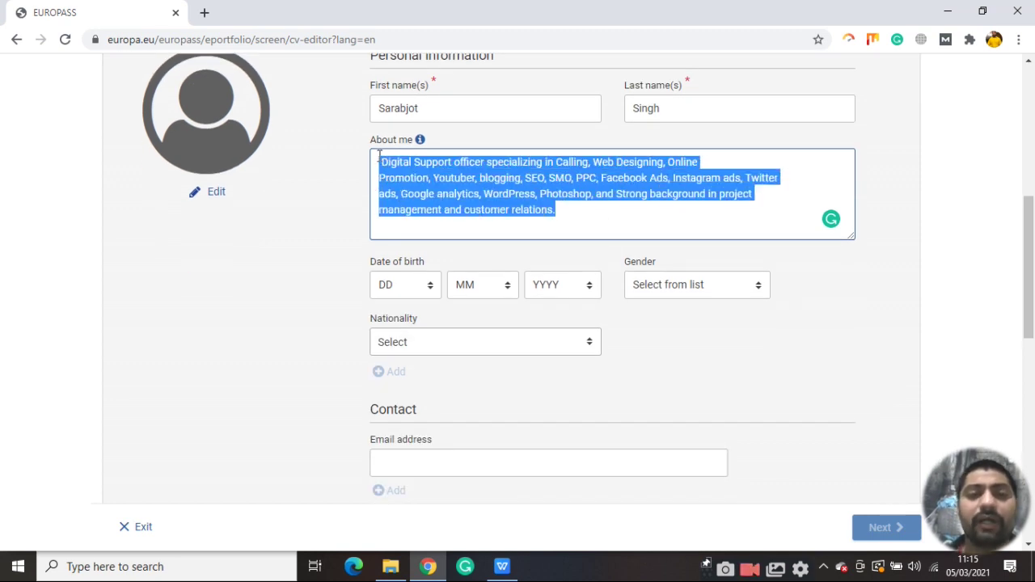
left_click(581, 179)
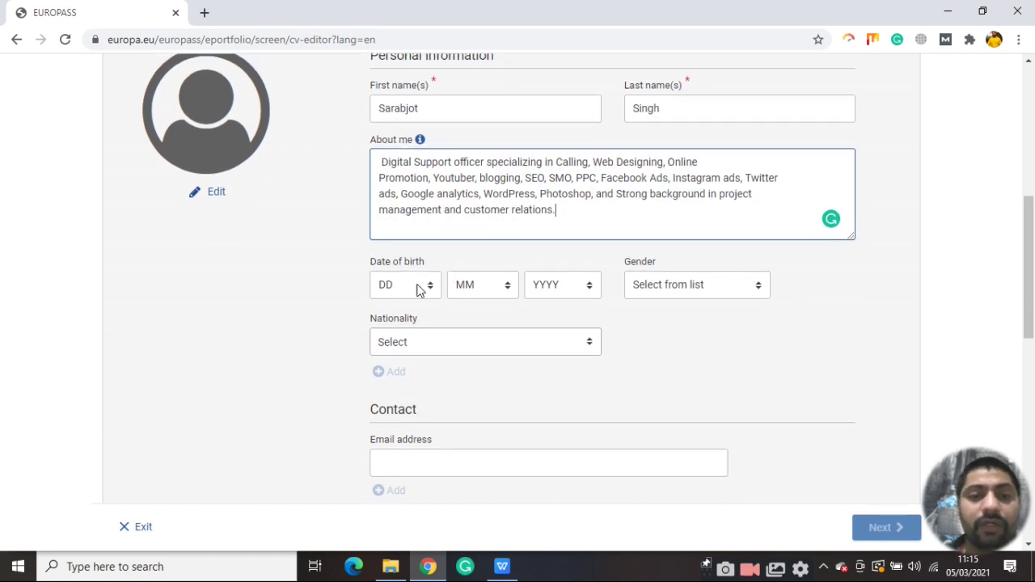
scroll(419, 286, "down", 1)
left_click(420, 220)
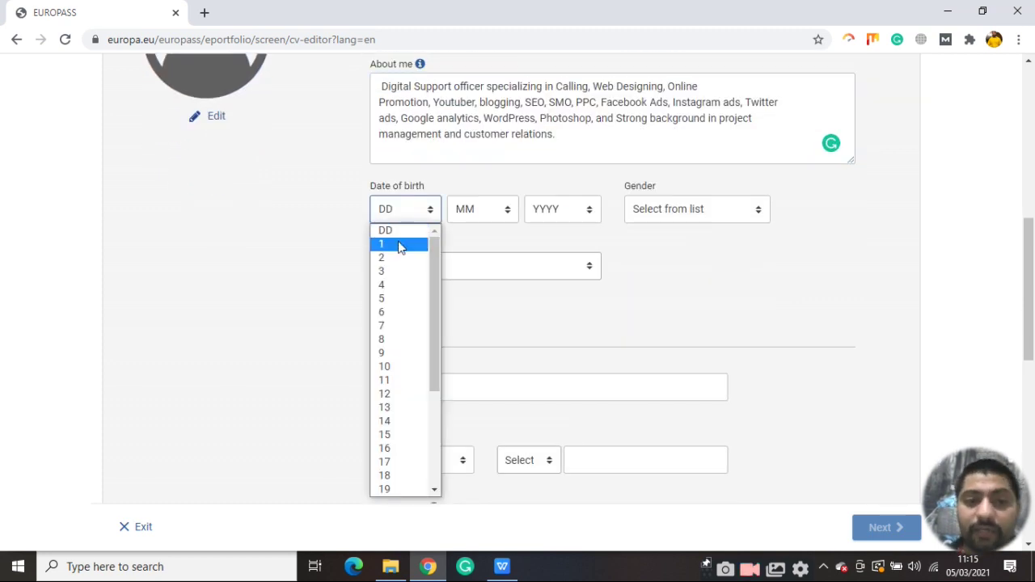
left_click(399, 246)
left_click(490, 214)
left_click(483, 260)
left_click(566, 212)
scroll(574, 351, "down", 3)
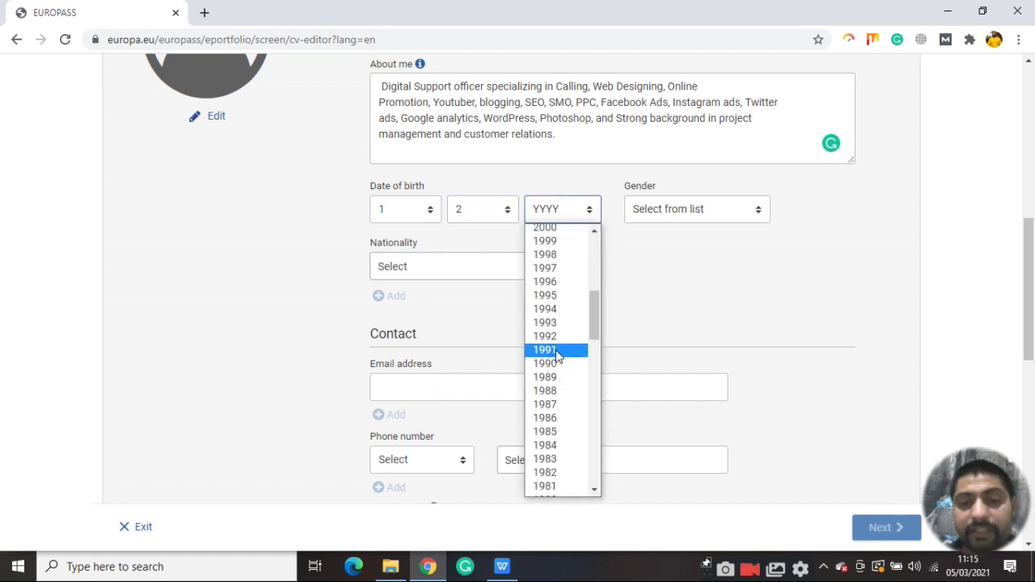
left_click(557, 353)
Set gender to Male and nationality to Indian
left_click(705, 210)
left_click(651, 240)
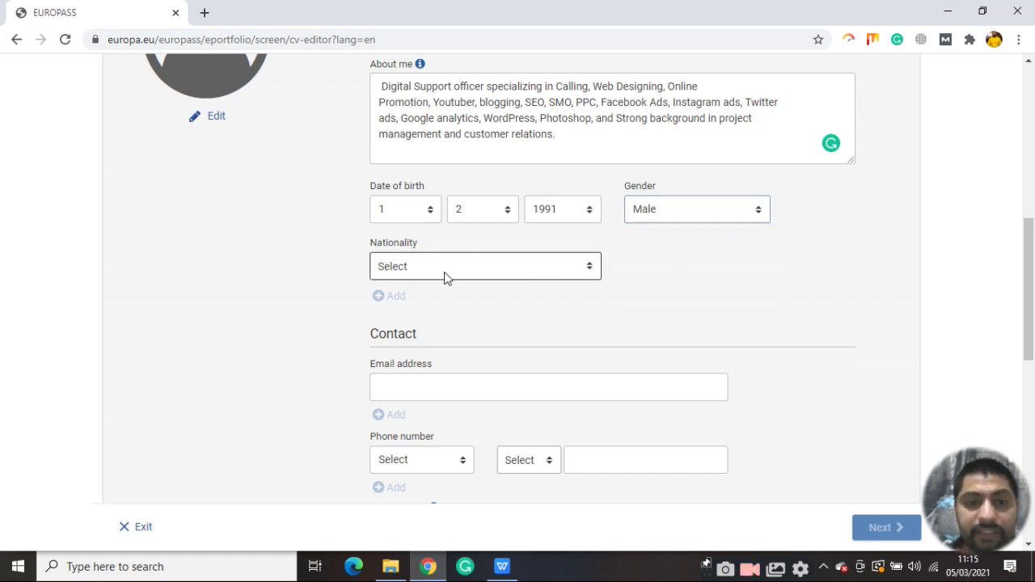
left_click(565, 268)
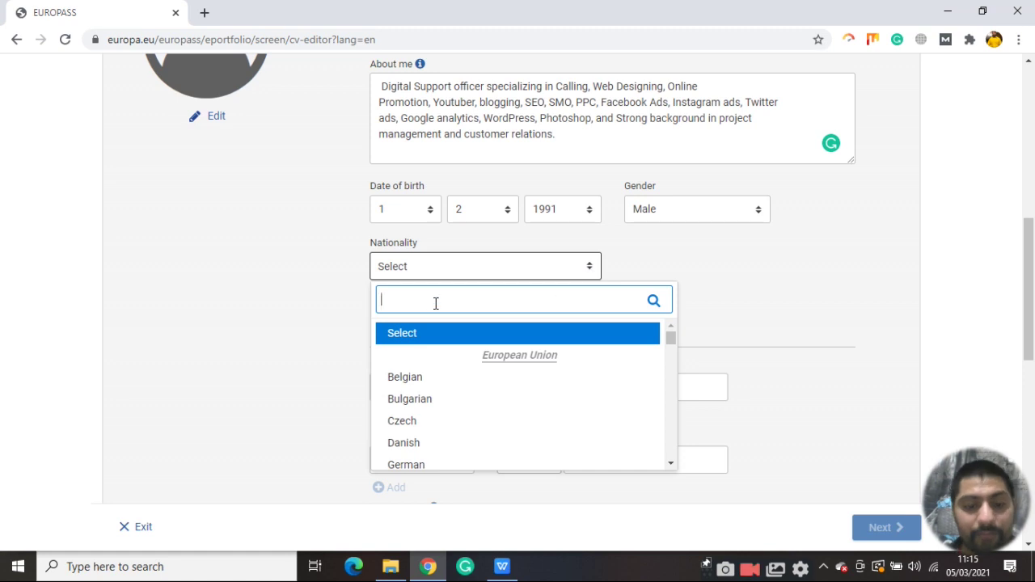
type("inda")
key("BackSpace")
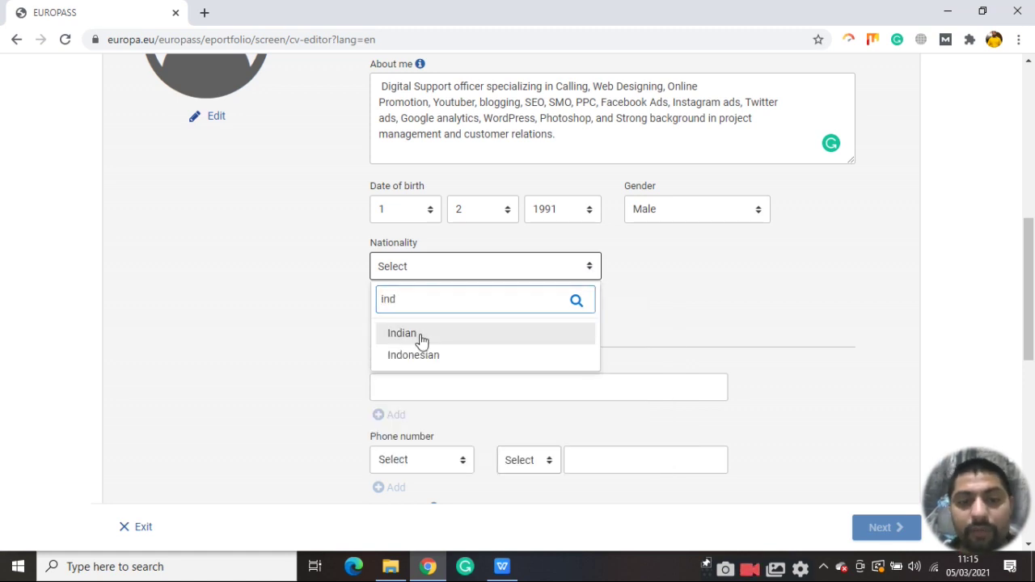
left_click(421, 338)
scroll(477, 256, "down", 2)
left_click(439, 237)
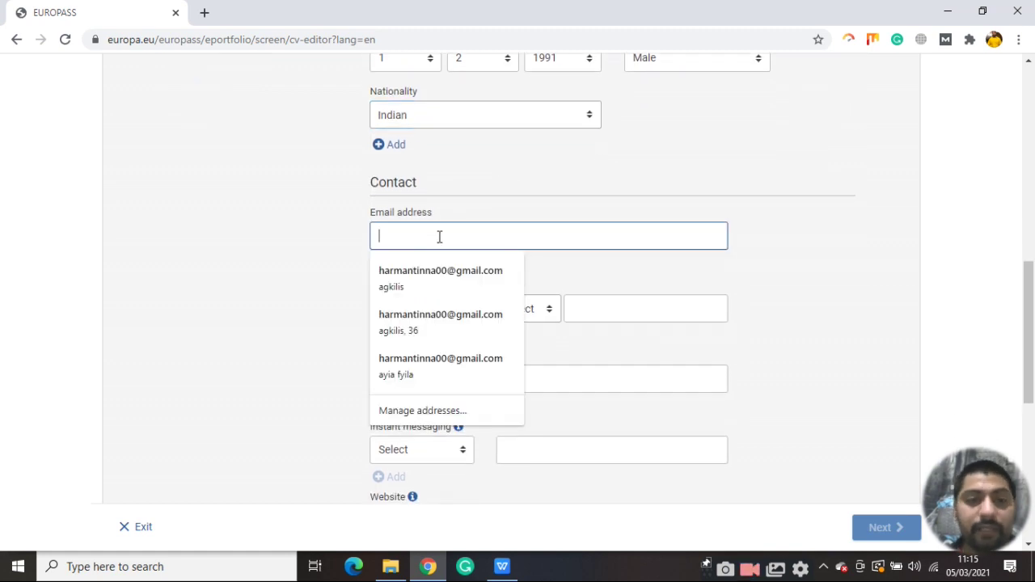
Fill the e-mail from the autofill suggestion and enter a Home phone number
left_click(432, 280)
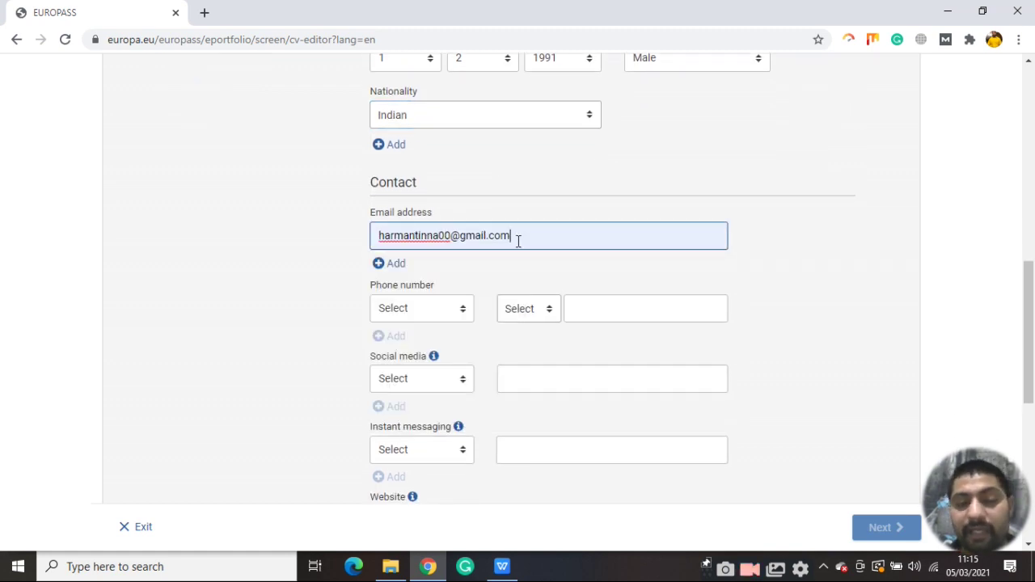
scroll(534, 239, "down", 2)
left_click(465, 163)
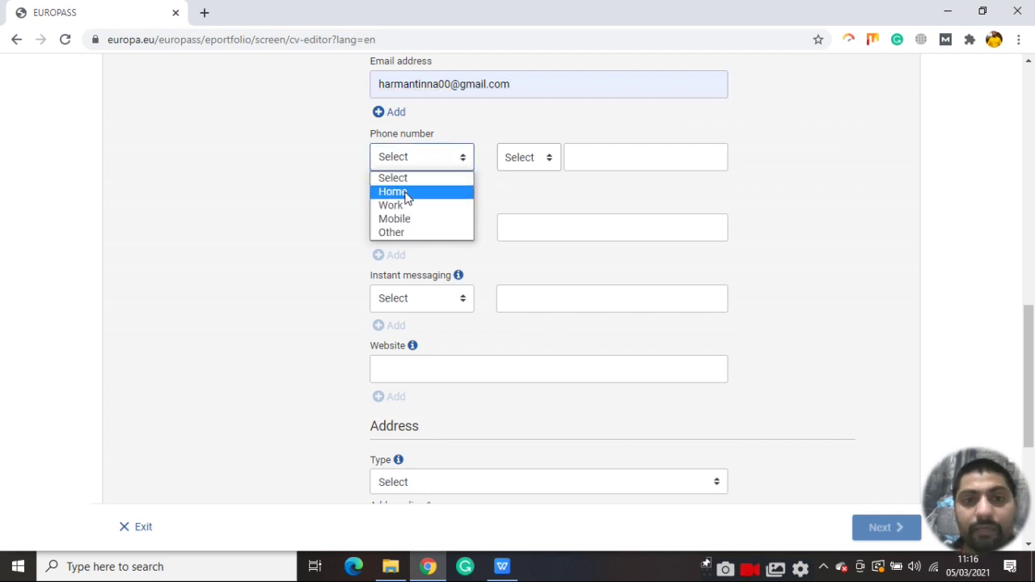
left_click(406, 194)
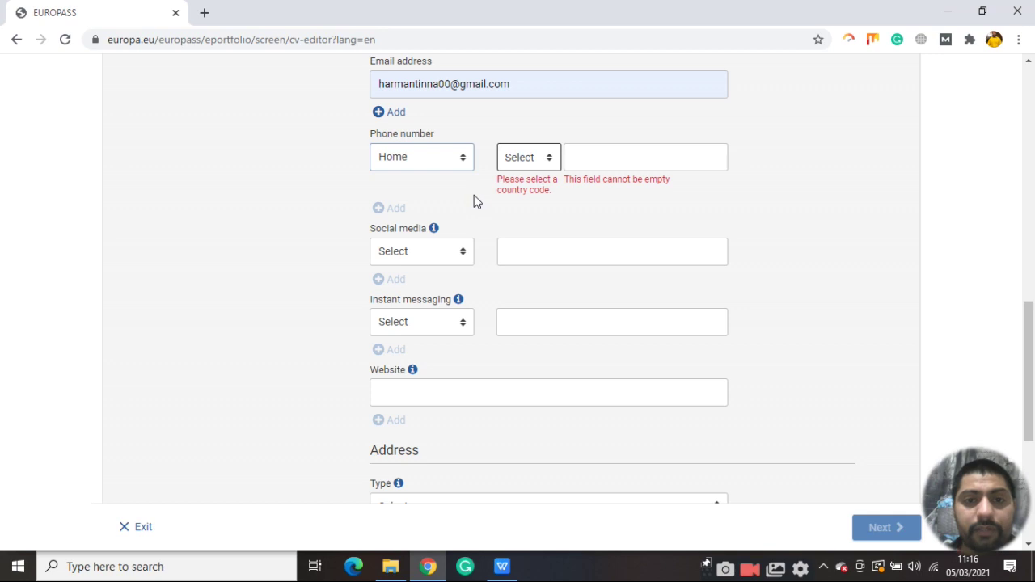
key("Tab")
key("Tab")
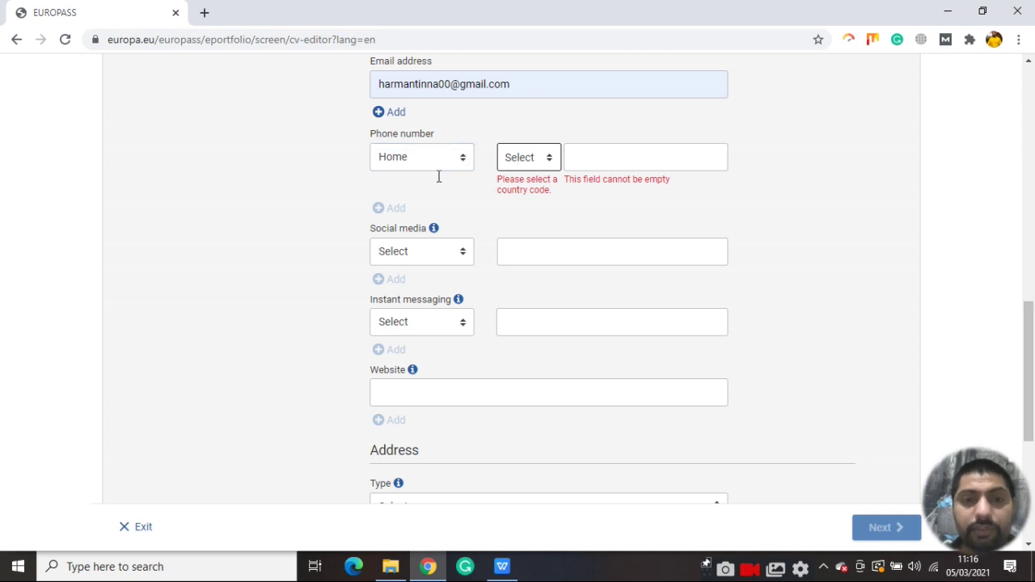
scroll(571, 160, "down", 3)
scroll(558, 218, "up", 4)
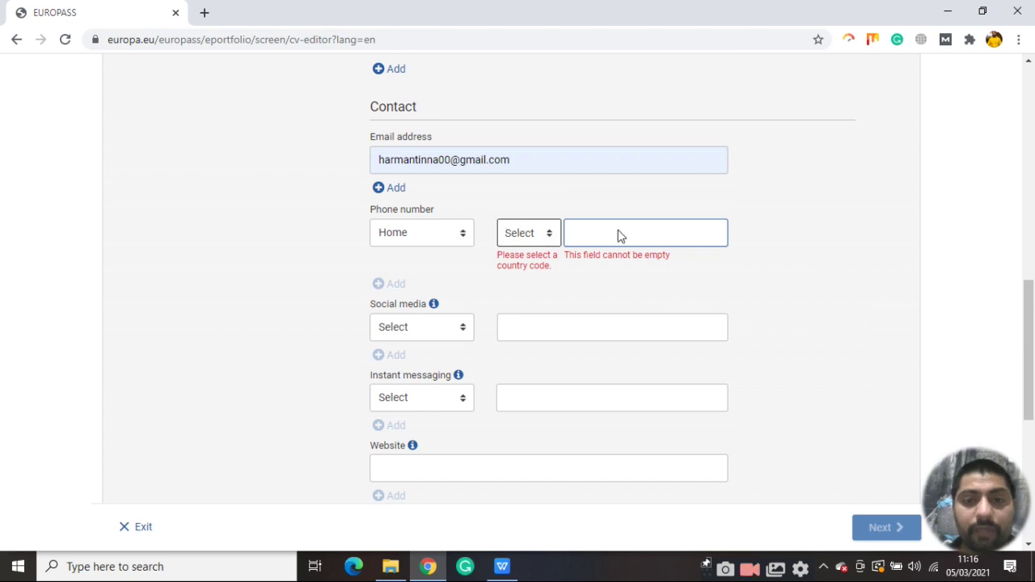
left_click(619, 235)
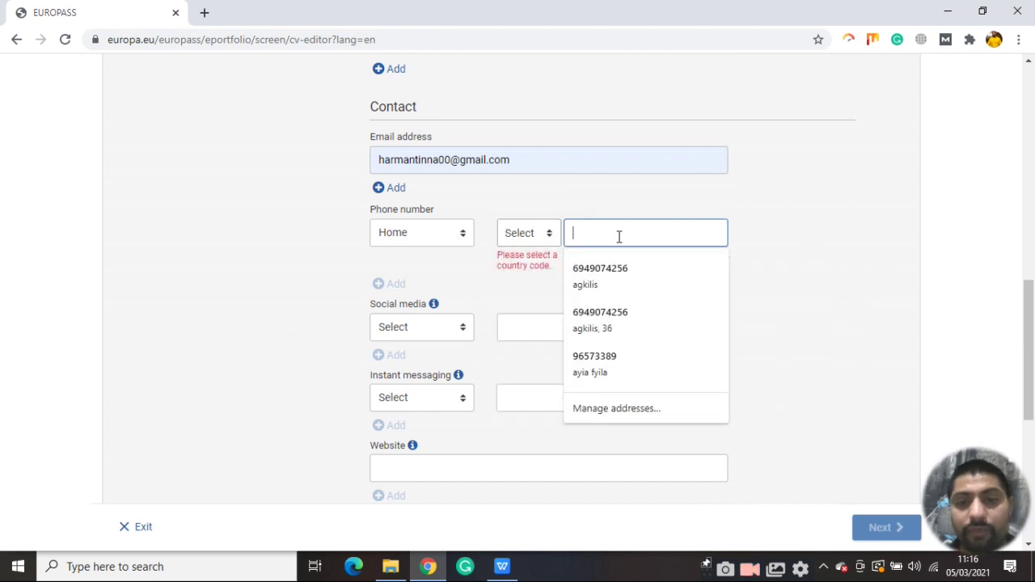
type("sdfsdfsd")
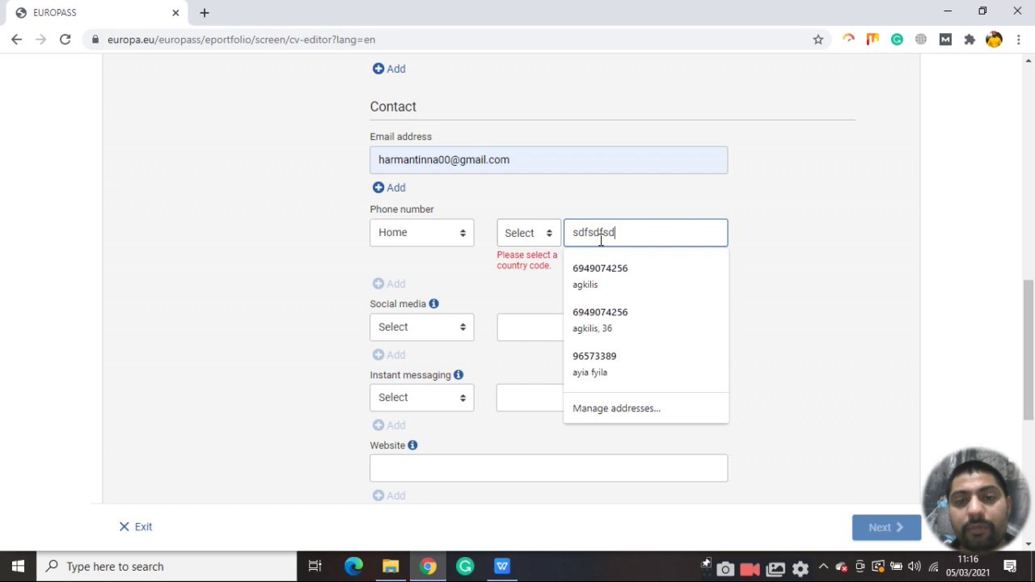
key("BackSpace")
key("BackSpace")
key("BackSpace")
key("BackSpace")
key("BackSpace")
key("BackSpace")
key("BackSpace")
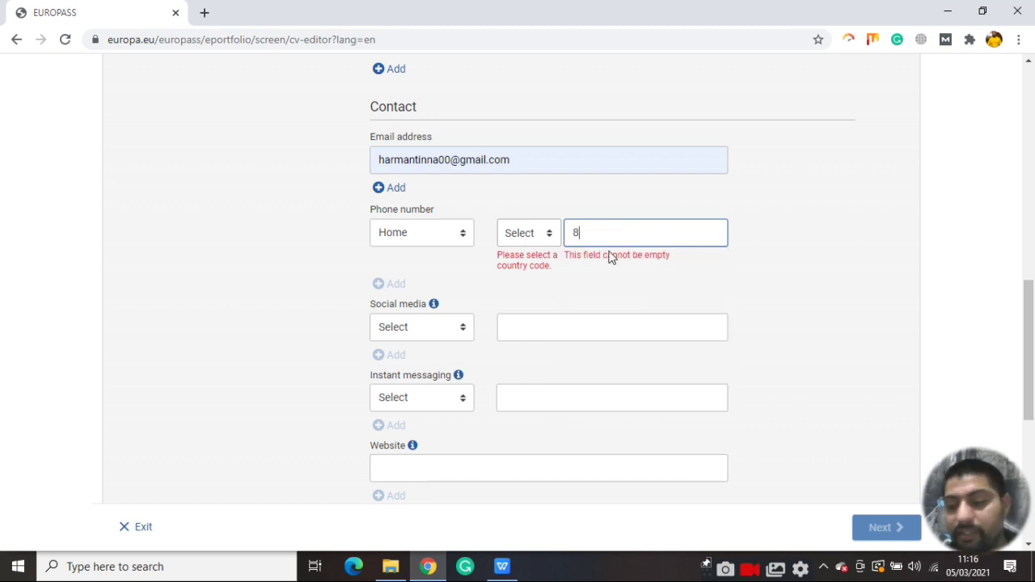
Set the phone country code to Greece (+30)
left_click(547, 234)
left_click(428, 334)
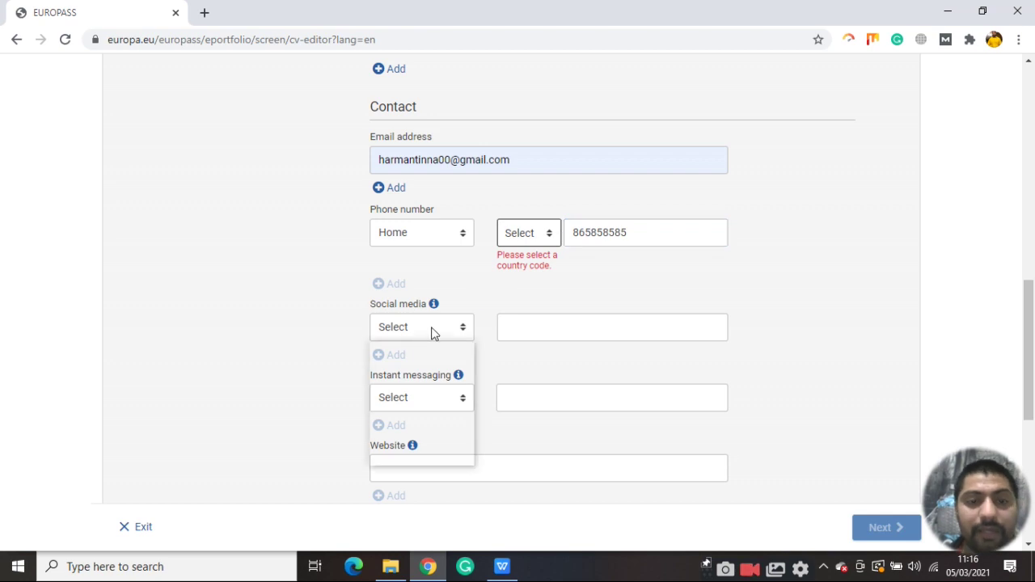
left_click(547, 235)
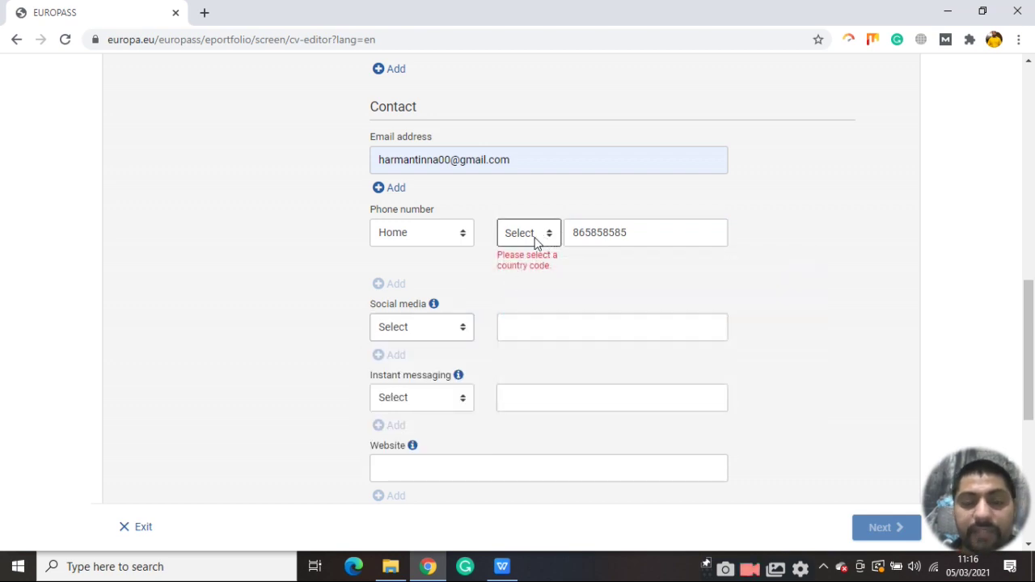
left_click(534, 241)
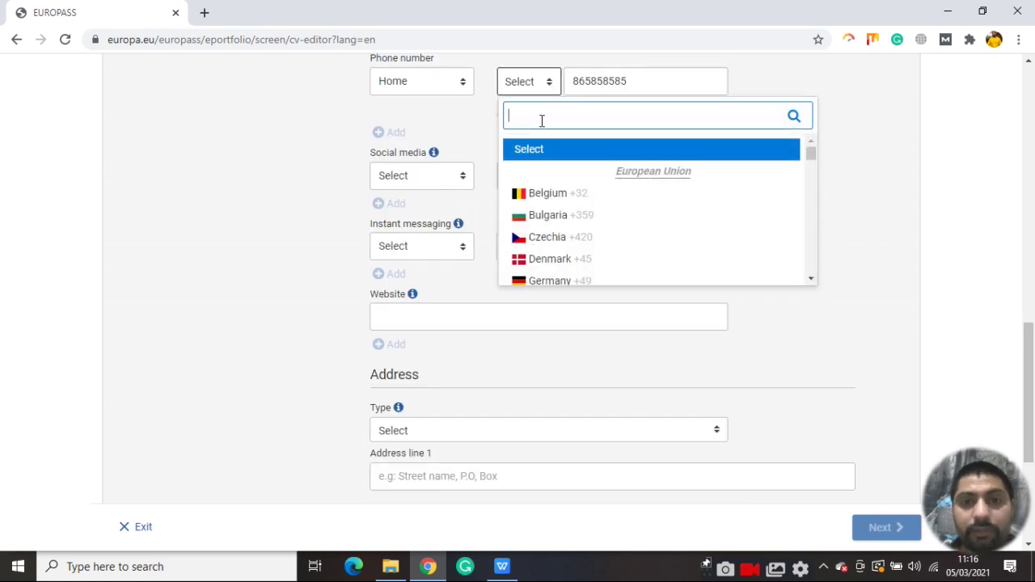
type("gr")
left_click(530, 151)
left_click(542, 151)
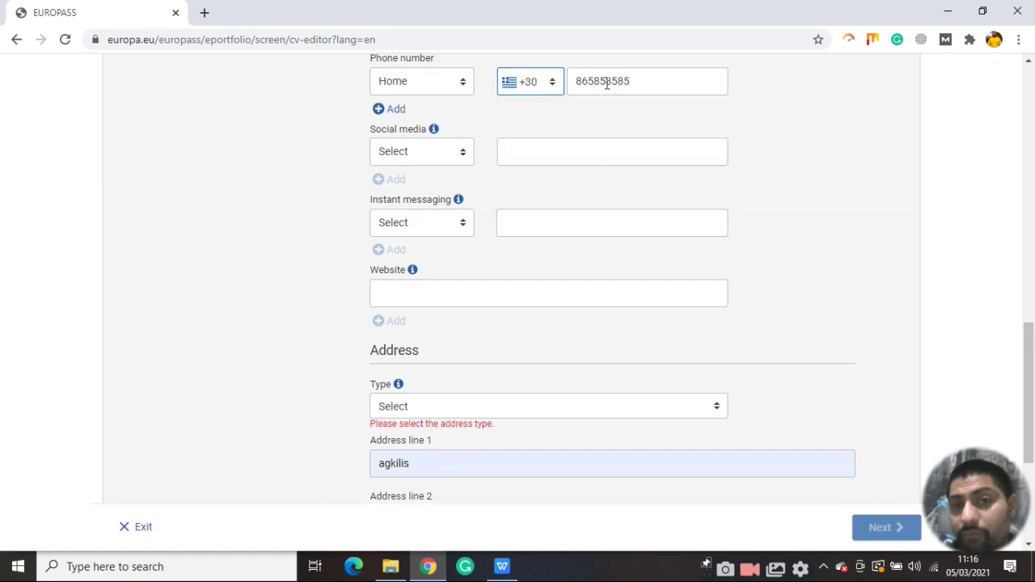
left_click(457, 151)
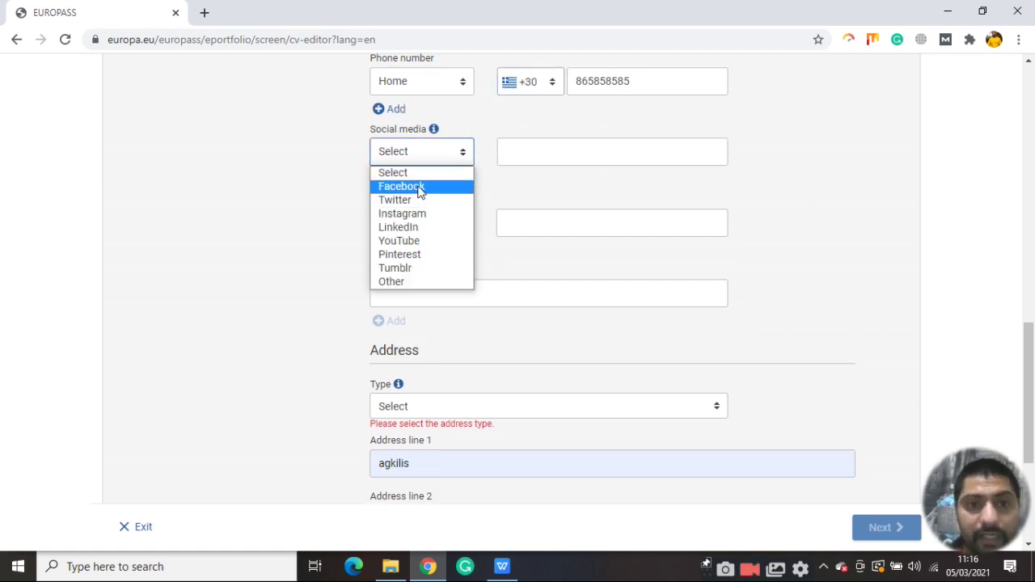
left_click(419, 188)
left_click(536, 151)
type("sdfsdfs")
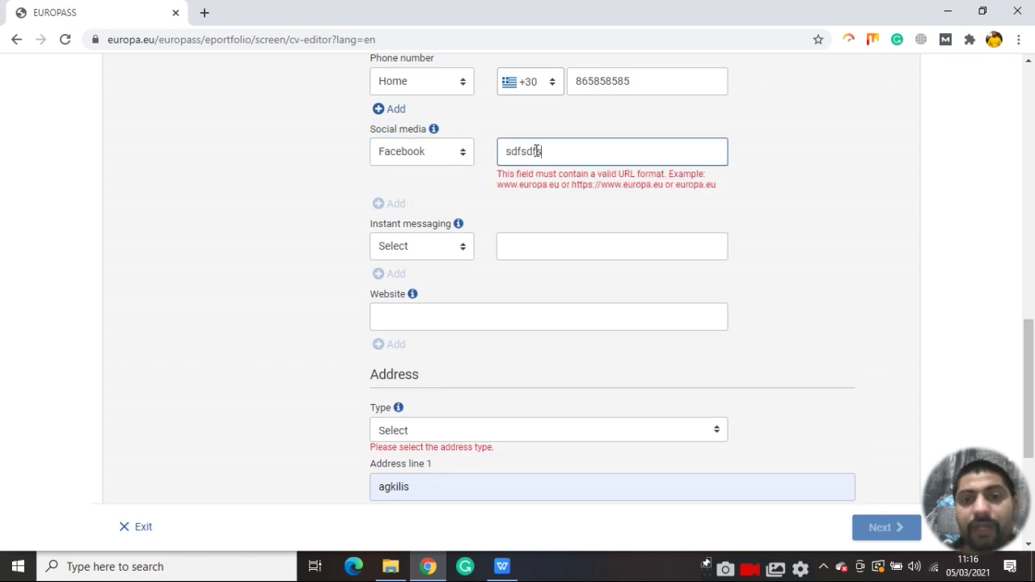
left_click_drag(555, 151, 494, 155)
type("www,fdsdf.com")
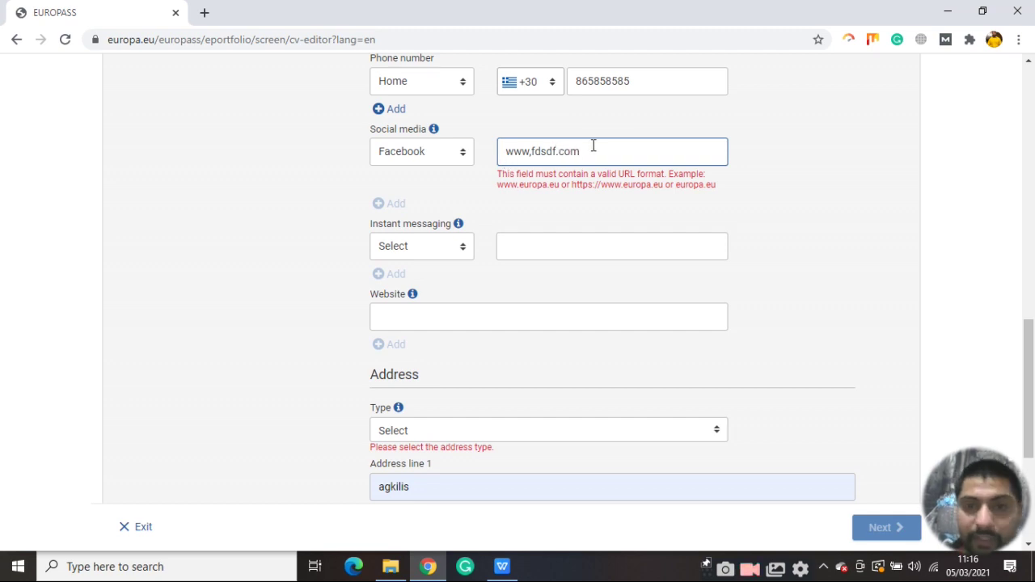
key("BackSpace")
type(",")
key("BackSpace")
type(".")
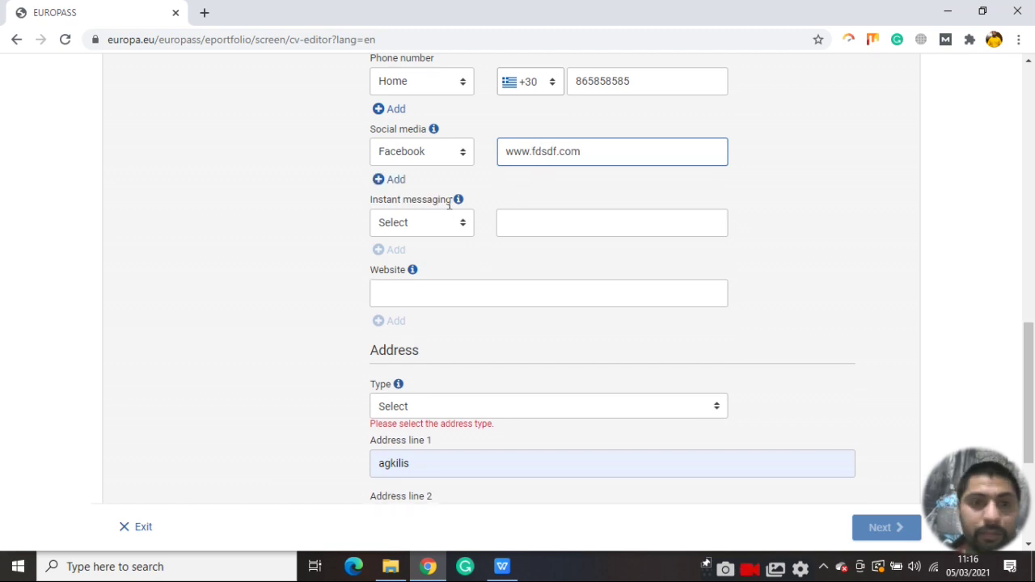
left_click(446, 227)
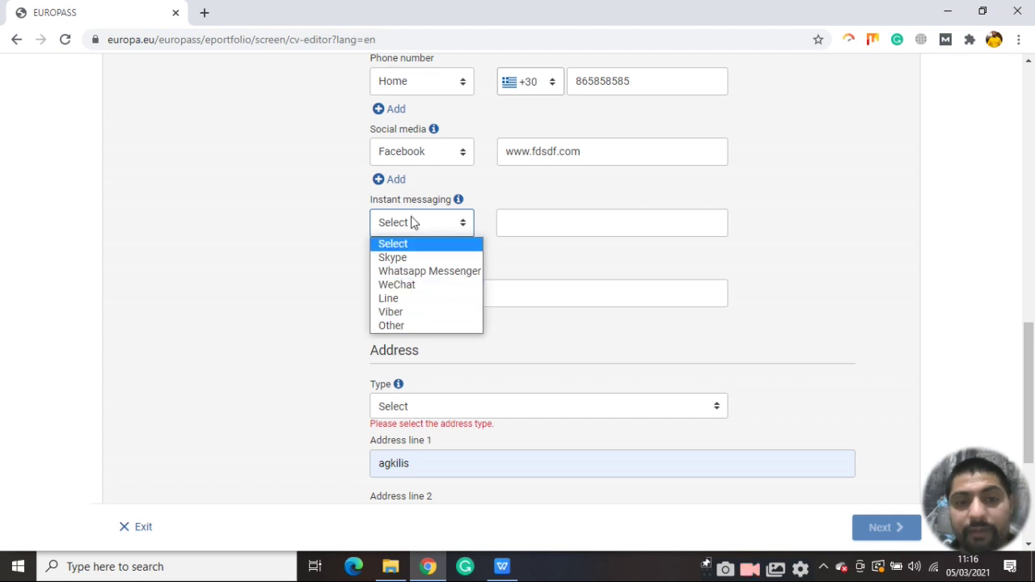
left_click(389, 229)
scroll(416, 260, "down", 1)
left_click(434, 224)
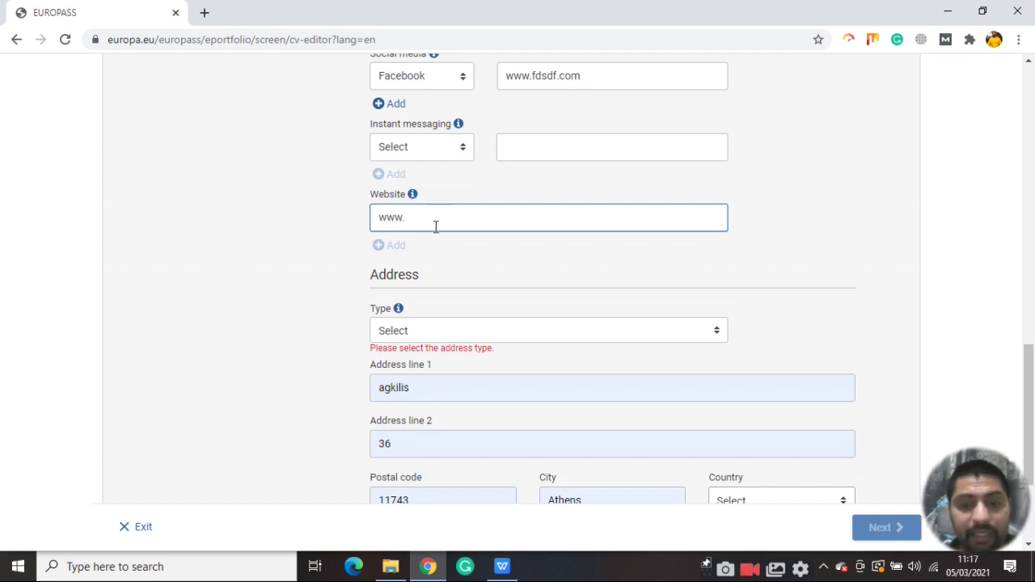
type("www.sch")
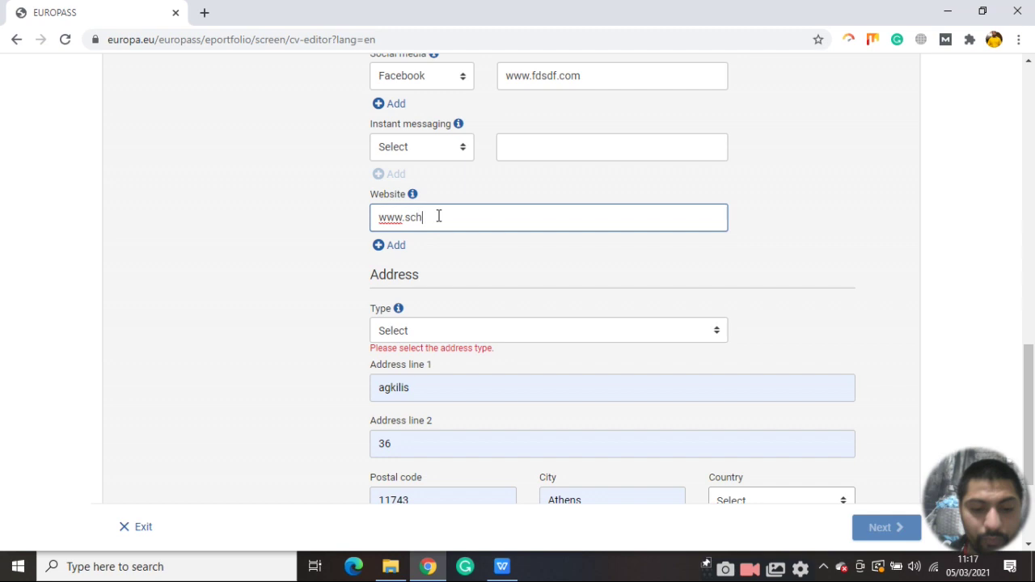
type("engenvisaa.com")
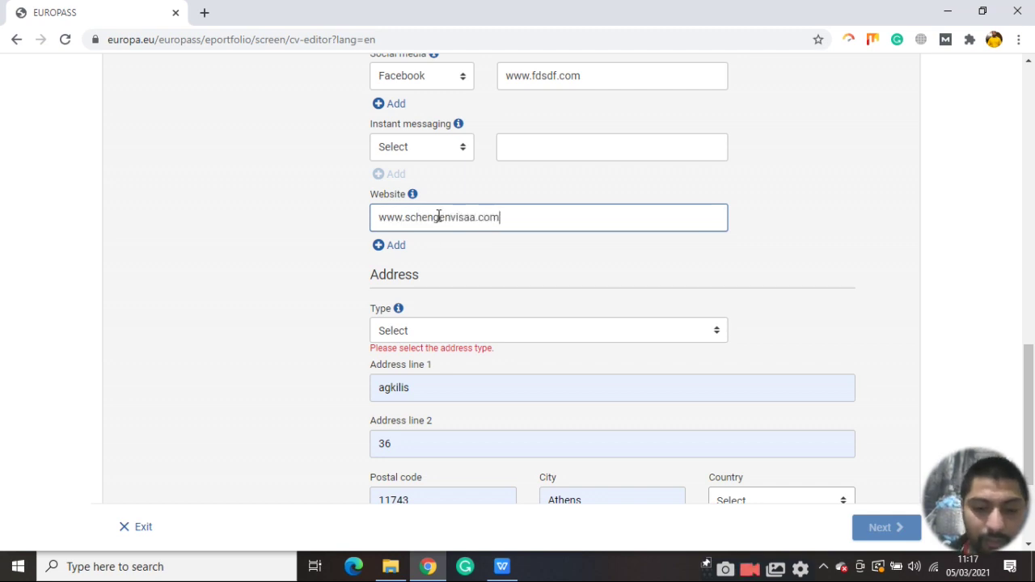
scroll(510, 202, "down", 1)
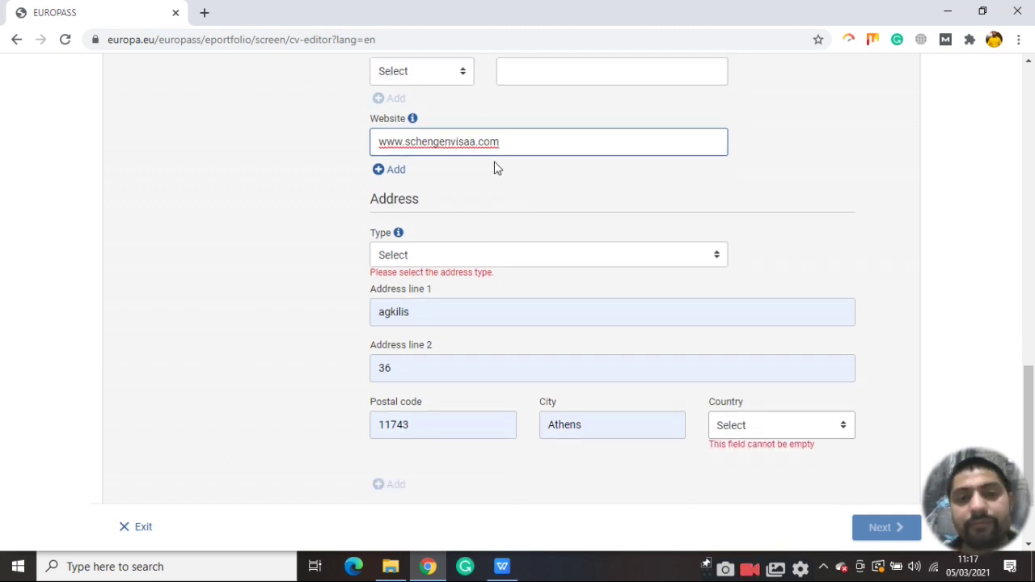
scroll(497, 167, "down", 1)
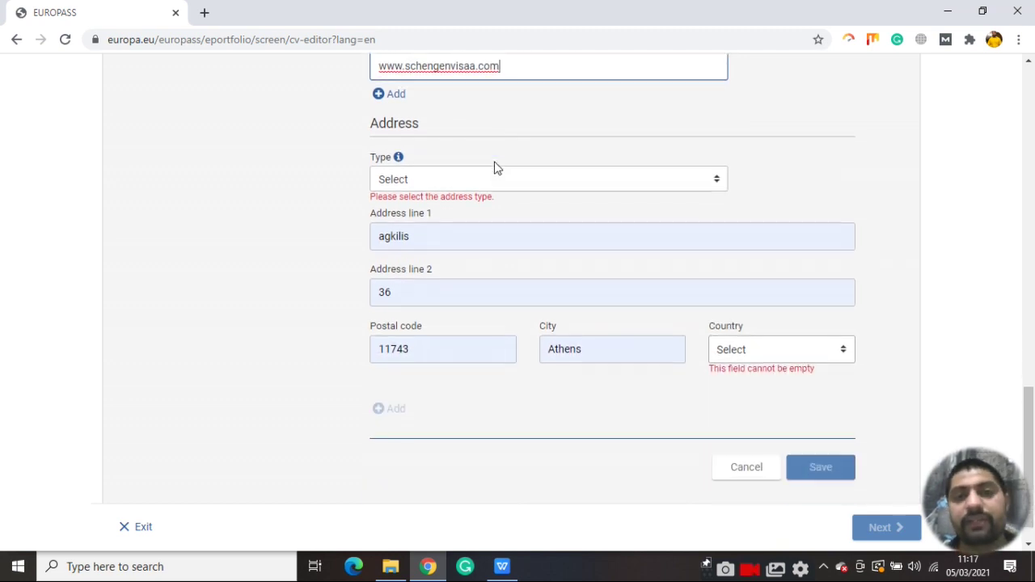
Set the address type to Home and re-enter the postal code and both address lines
left_click(443, 179)
left_click(410, 210)
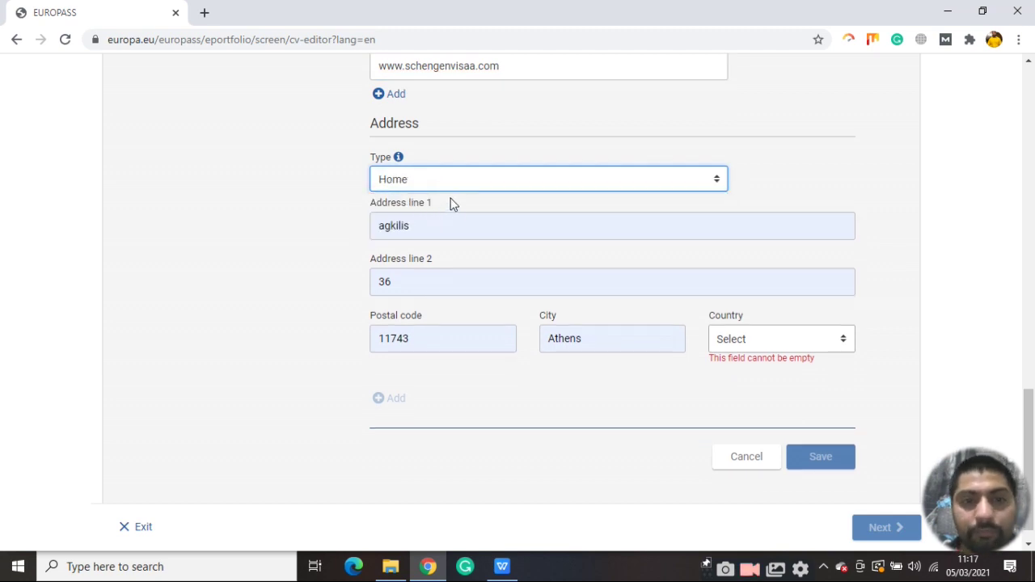
left_click(433, 339)
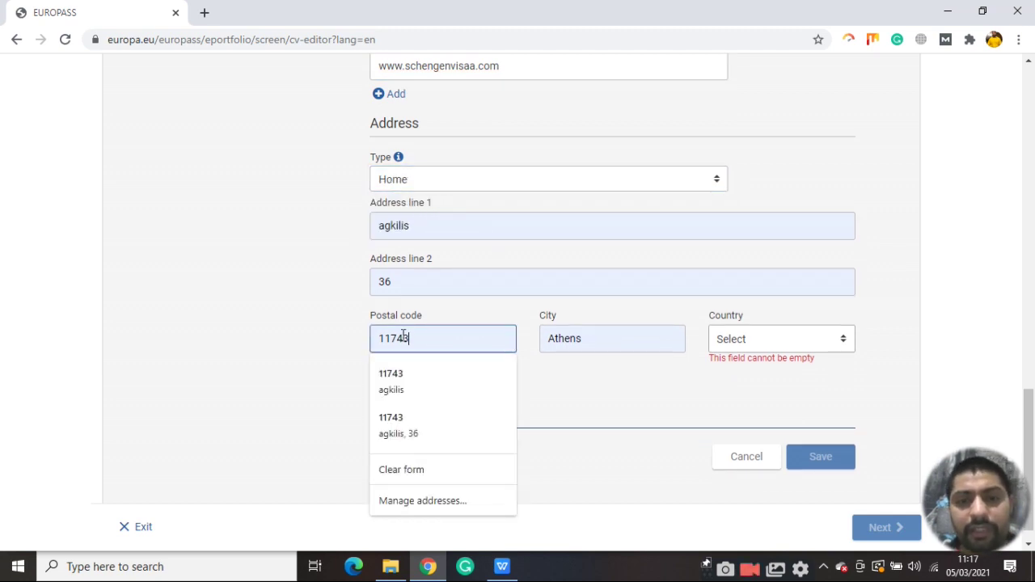
key("ctrl+a")
type("sdfsd")
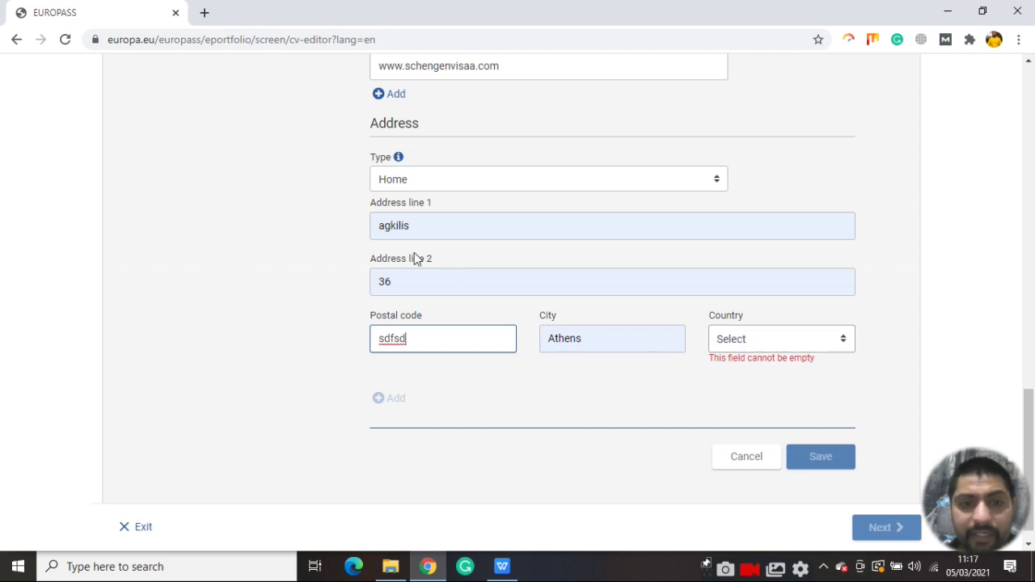
double_click(420, 281)
type("Tefa")
left_click(451, 225)
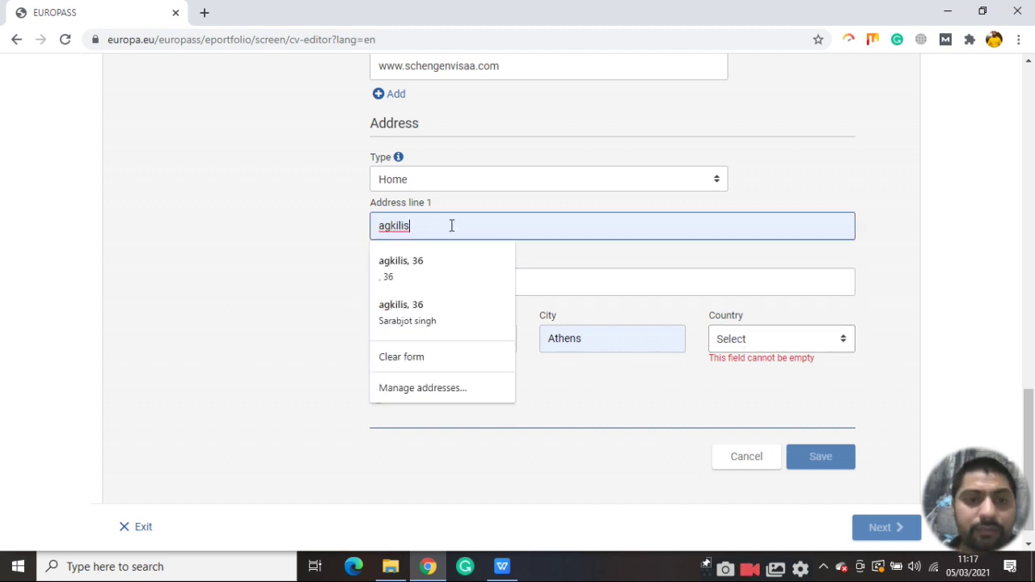
key("ctrl+a")
type("sadfasd")
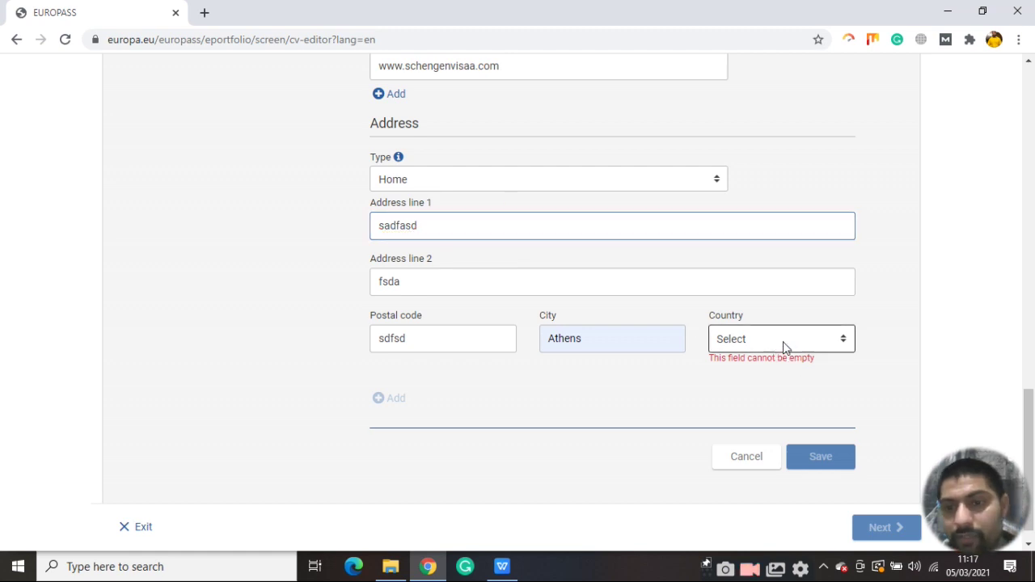
Set the address country to Greece and save the personal details
left_click(833, 346)
left_click(833, 346)
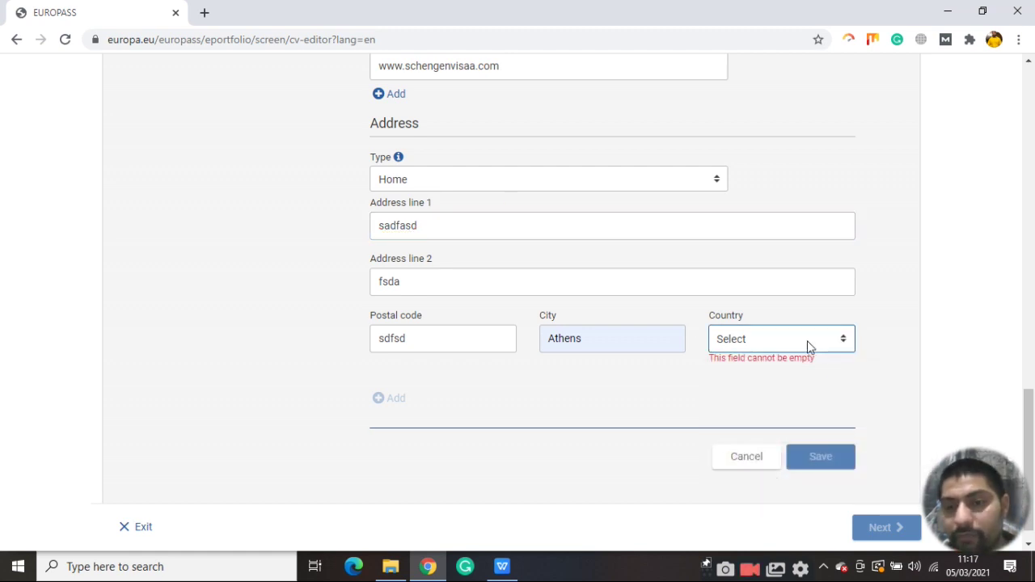
left_click(837, 340)
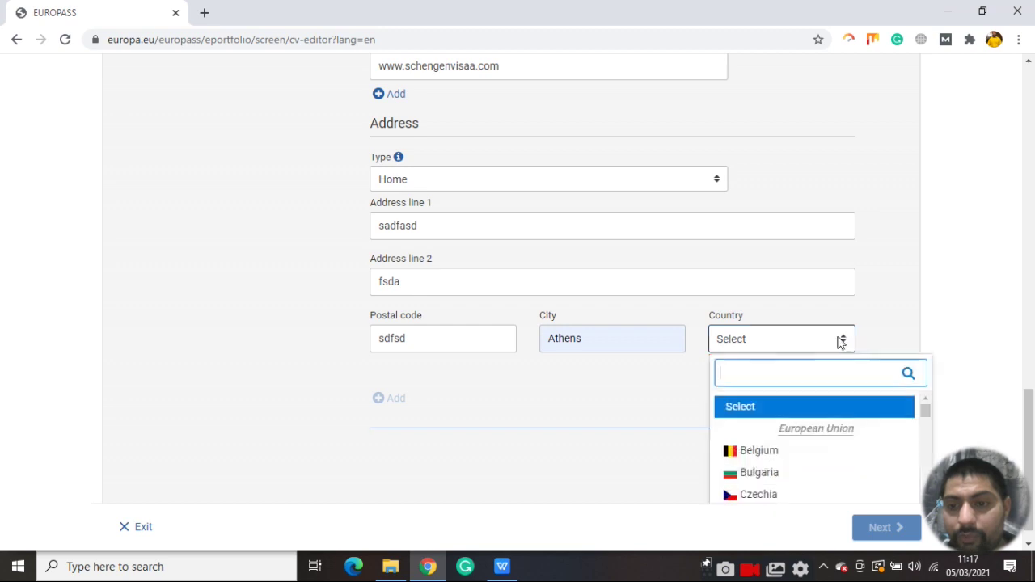
left_click(776, 371)
type("greec")
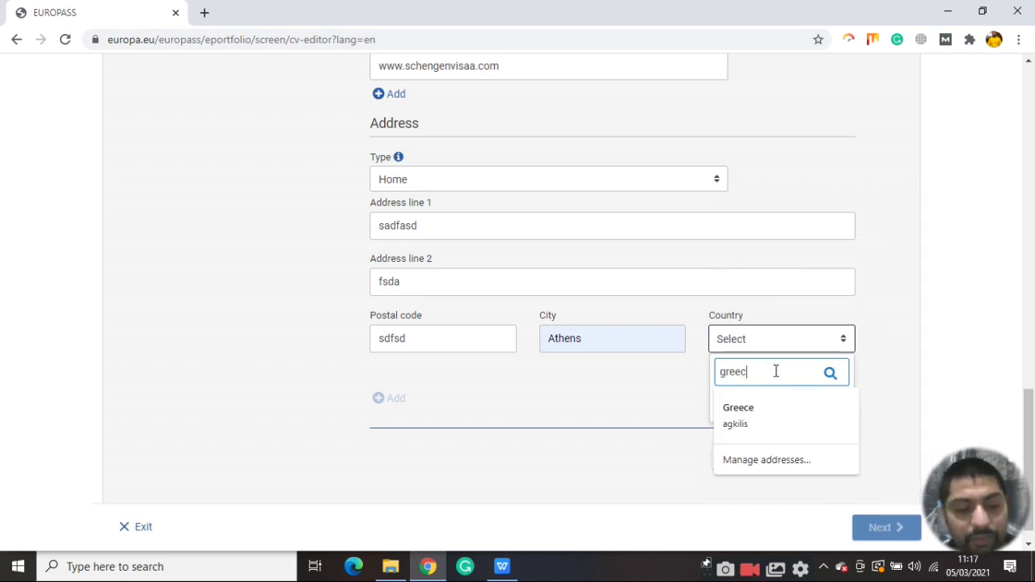
left_click(751, 409)
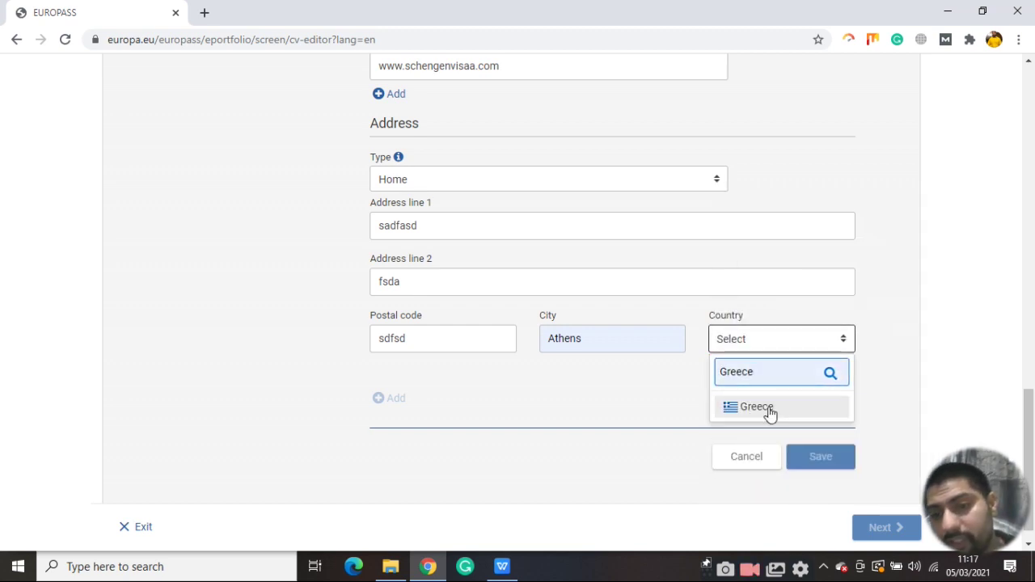
left_click(766, 409)
left_click(828, 455)
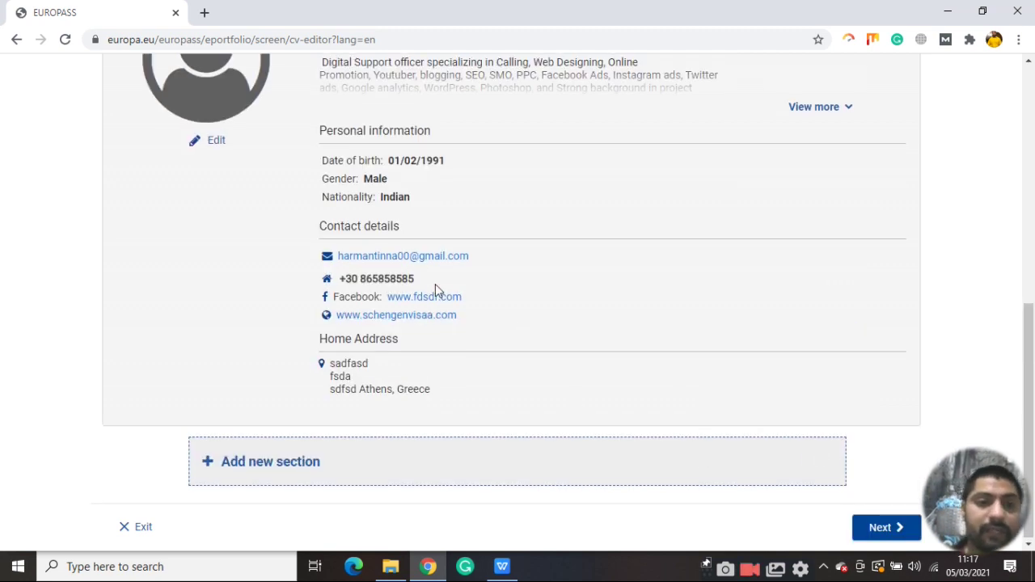
Scroll through the saved profile card and proceed to the Select template step
scroll(435, 284, "up", 1)
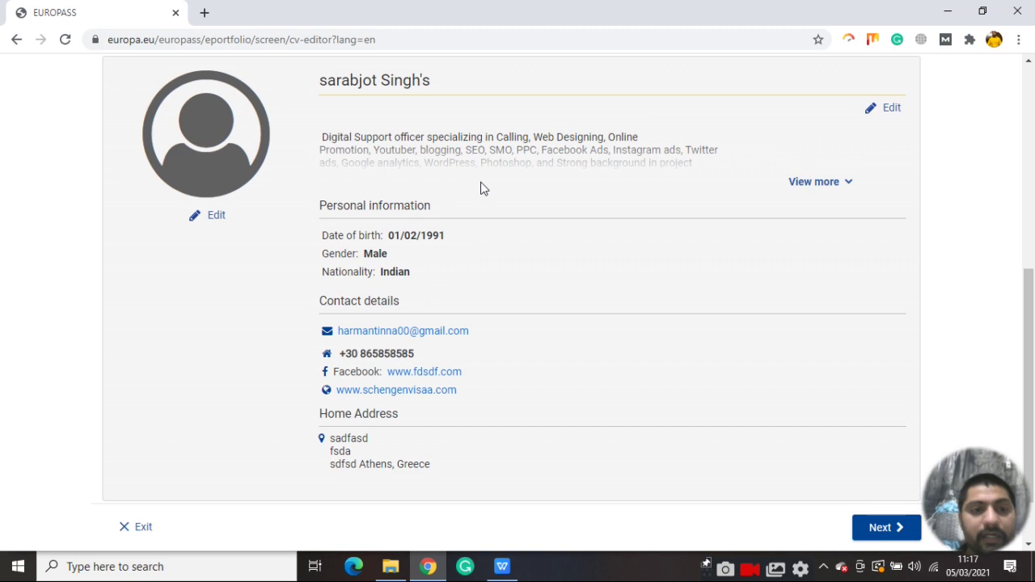
scroll(483, 188, "down", 1)
scroll(458, 327, "up", 2)
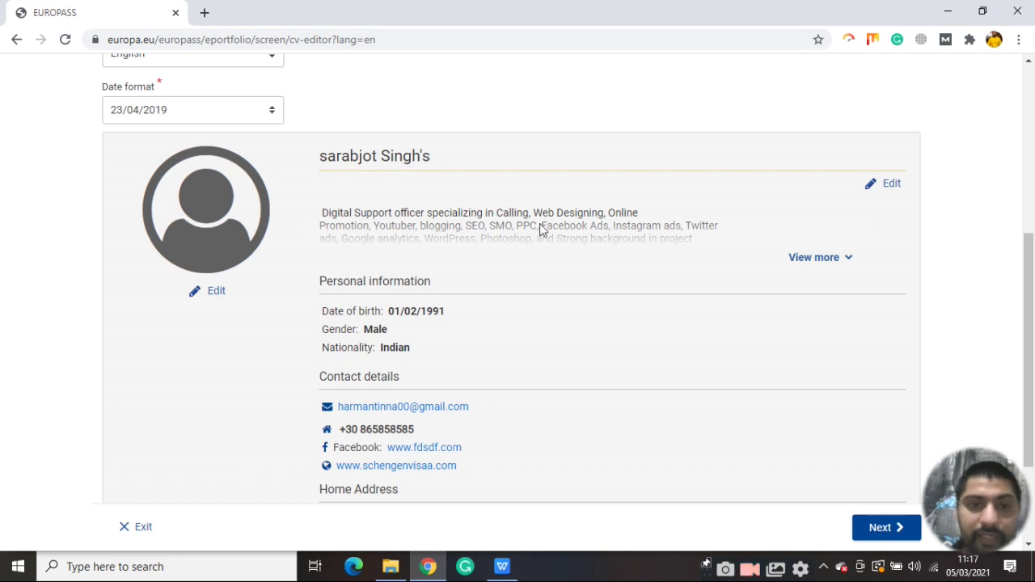
scroll(538, 231, "down", 2)
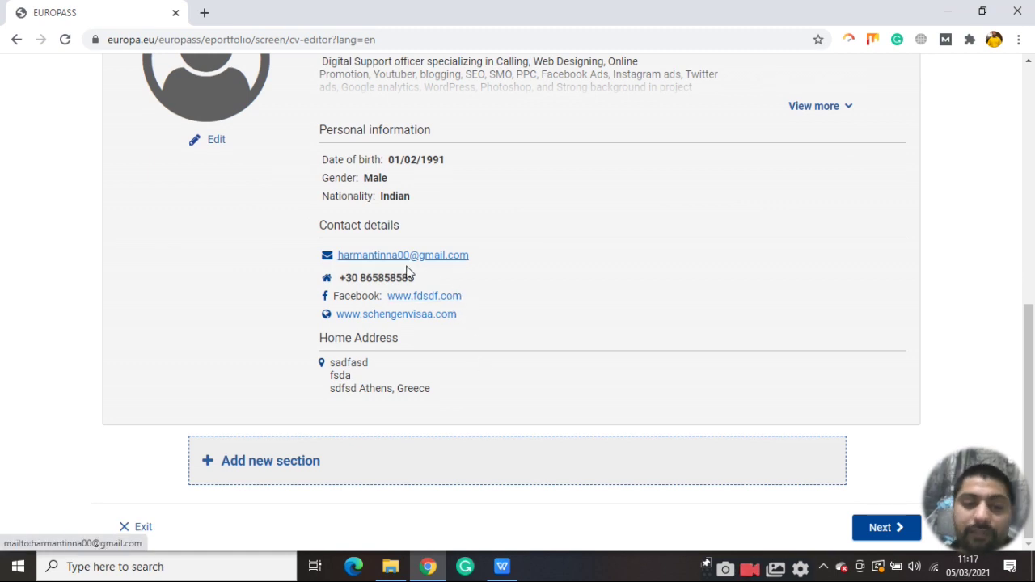
left_click(871, 535)
scroll(421, 250, "down", 3)
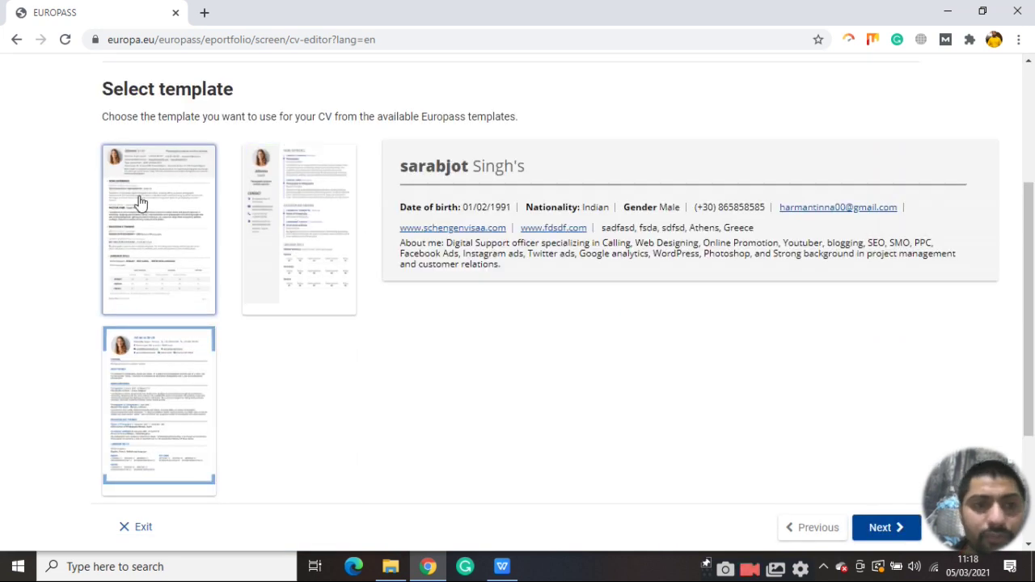
Preview the CV in the first, second, third and sidebar templates, then return with Previous
left_click(321, 189)
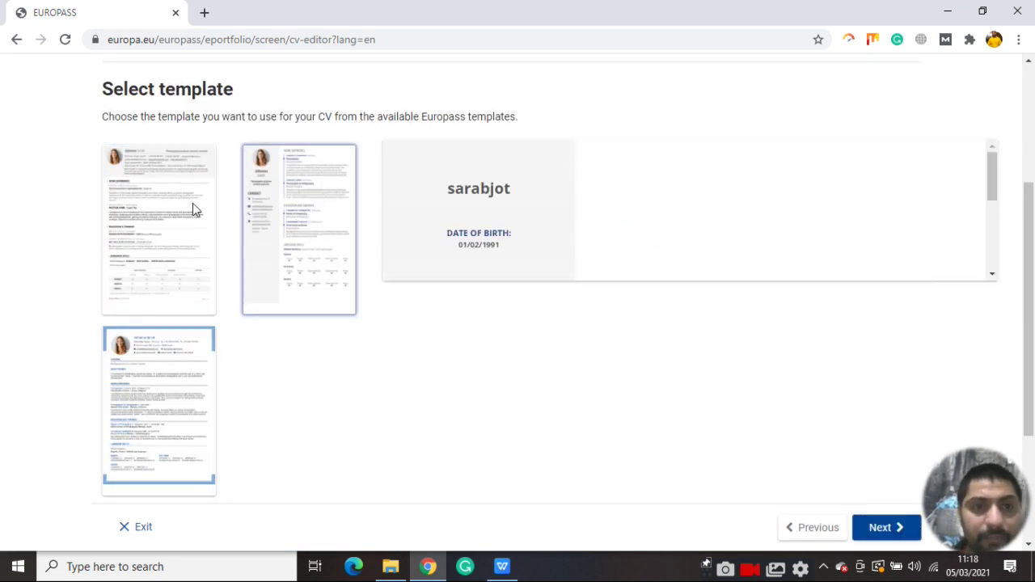
scroll(631, 275, "down", 1)
scroll(631, 275, "down", 1)
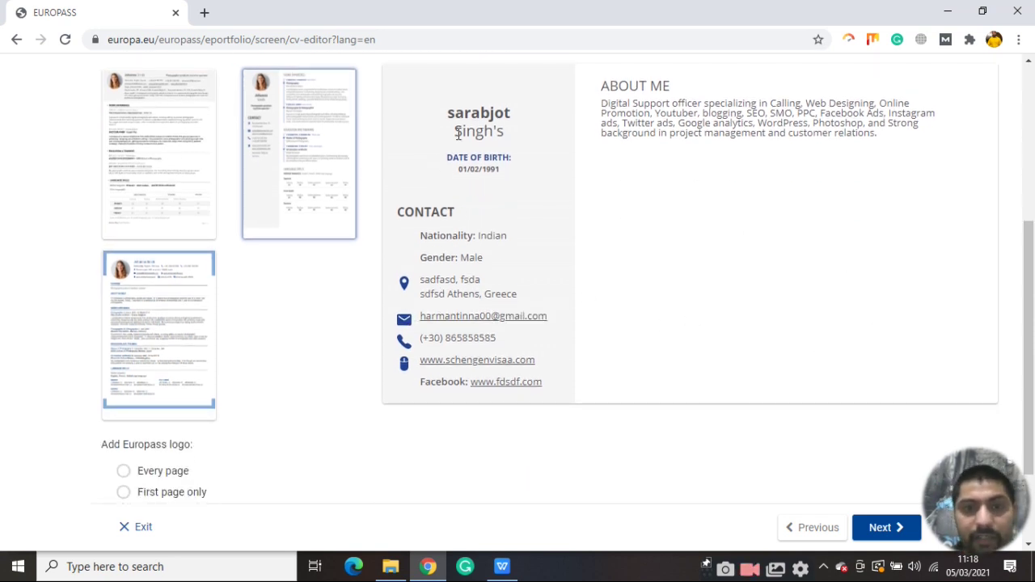
left_click(183, 201)
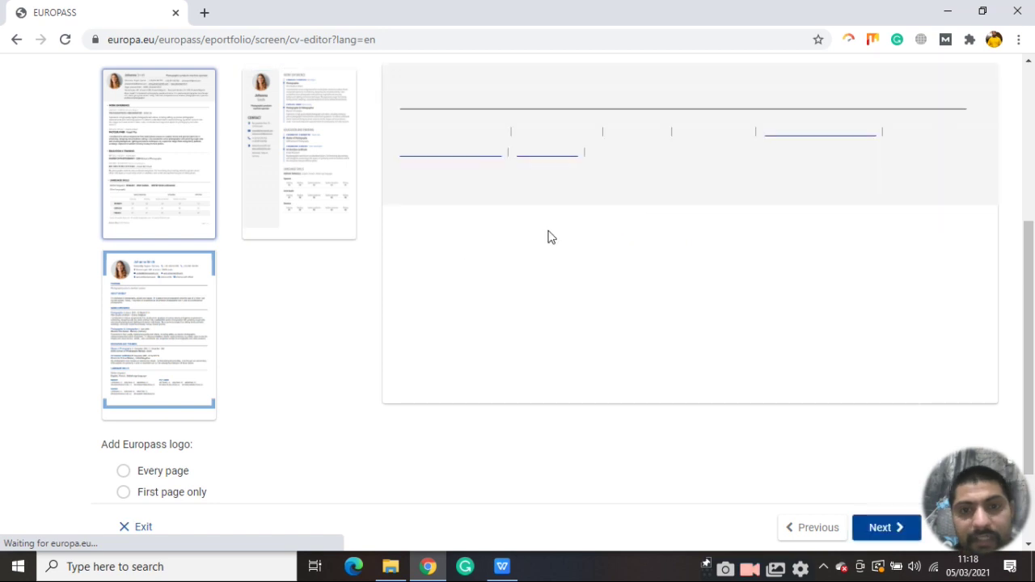
left_click(185, 304)
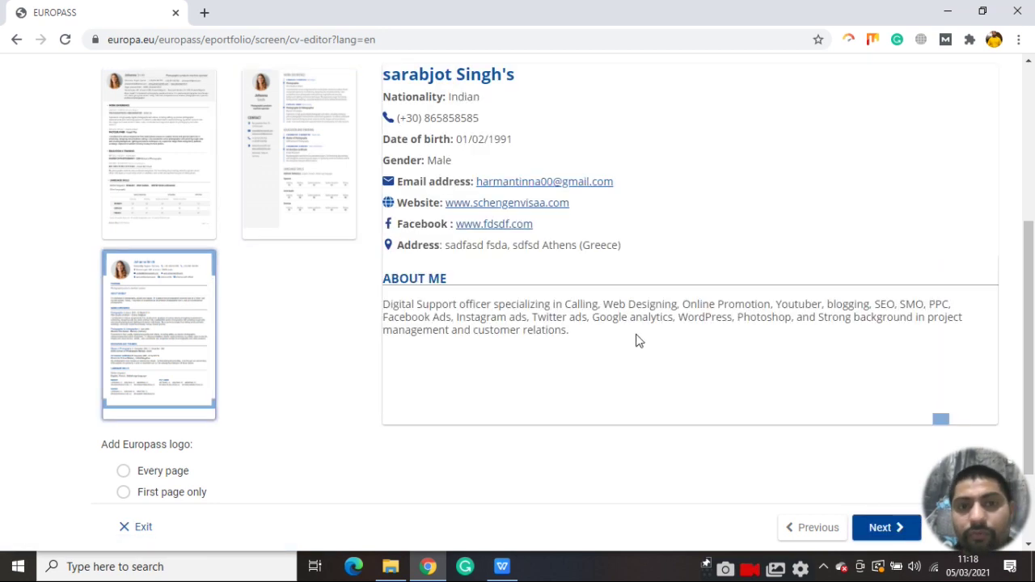
left_click(153, 151)
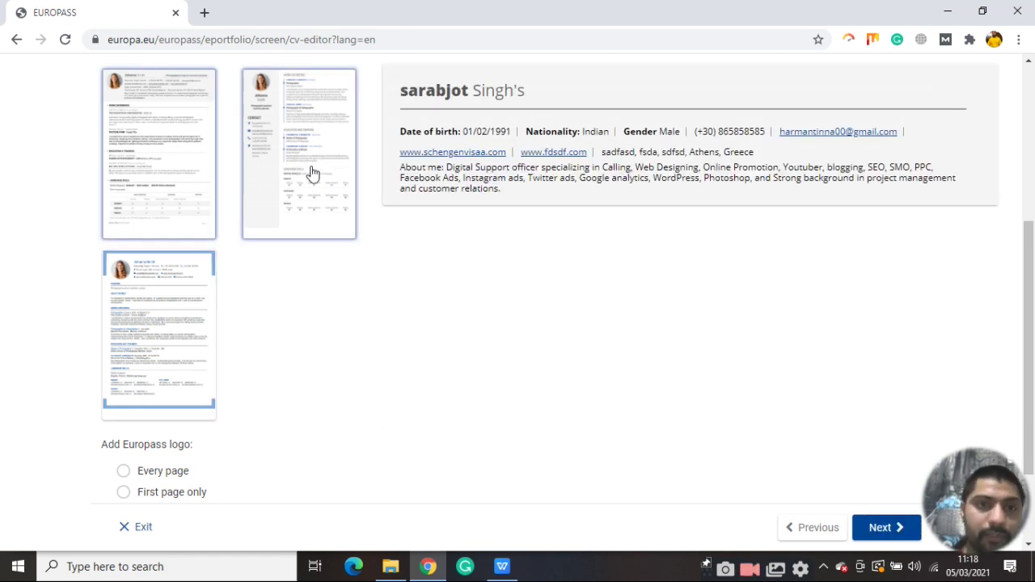
left_click(313, 172)
scroll(566, 234, "down", 2)
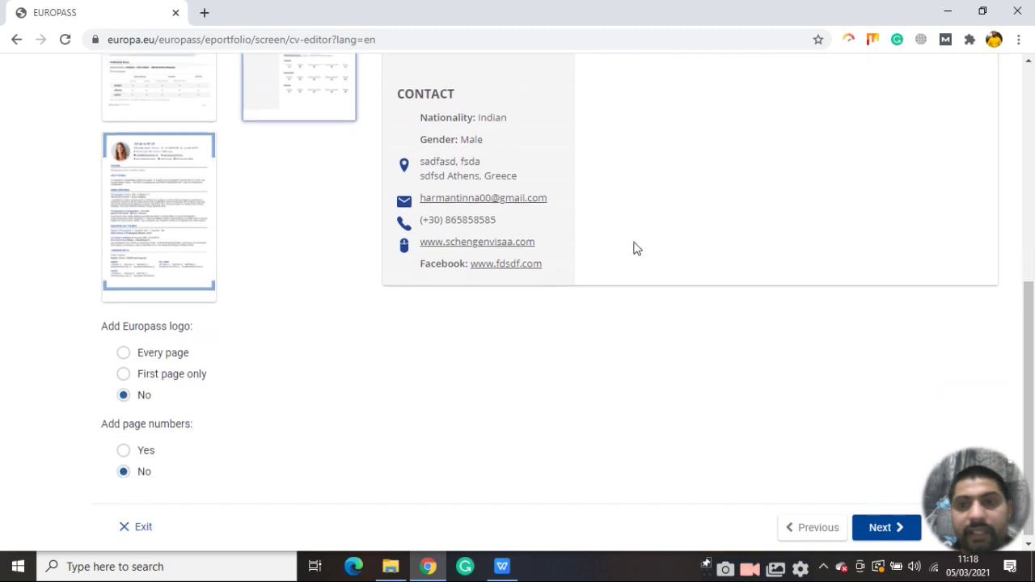
scroll(635, 248, "up", 5)
scroll(652, 212, "down", 5)
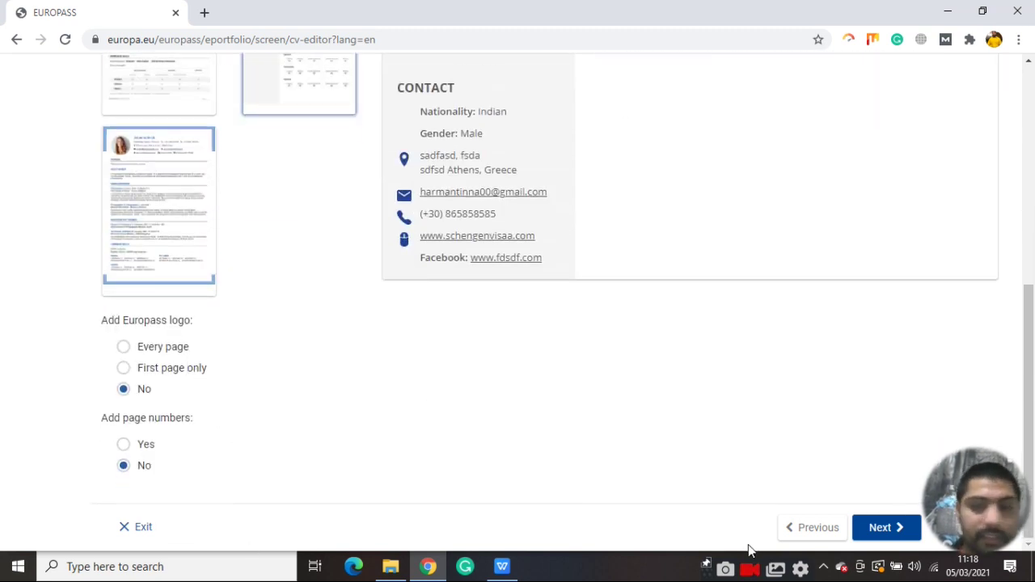
left_click(811, 529)
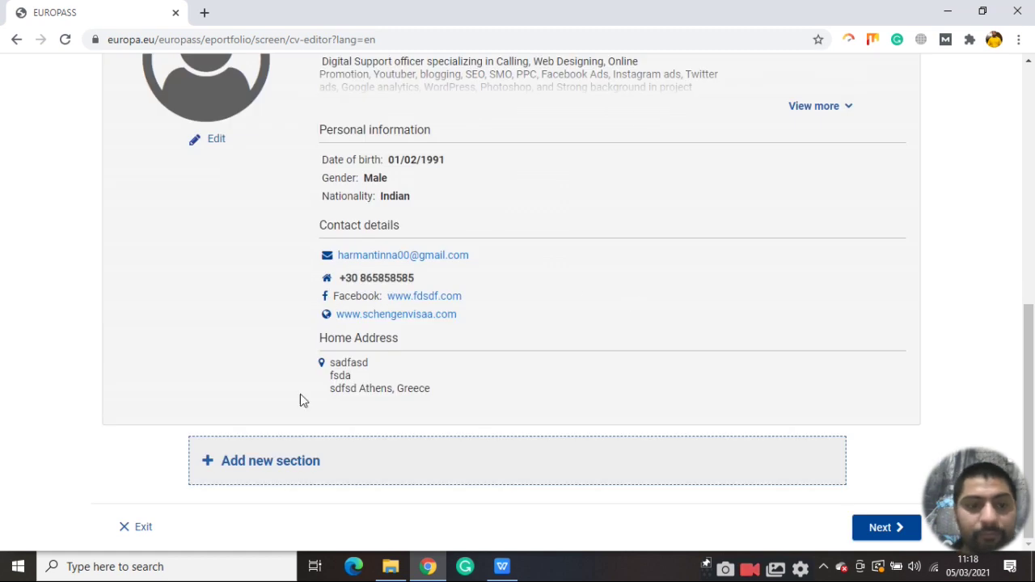
Add a Work experience section to the CV
left_click(353, 474)
left_click(508, 312)
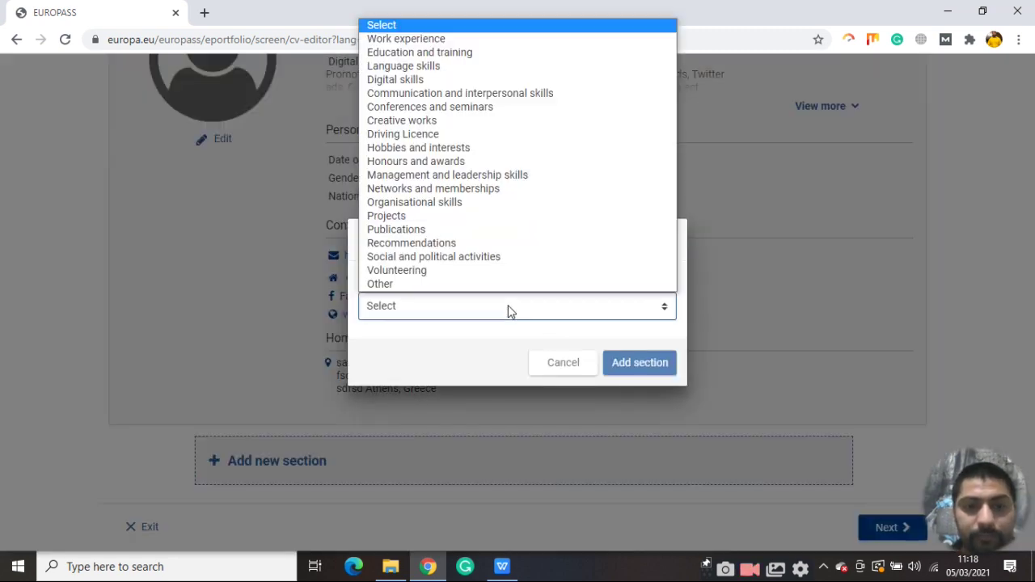
left_click(435, 39)
left_click(653, 364)
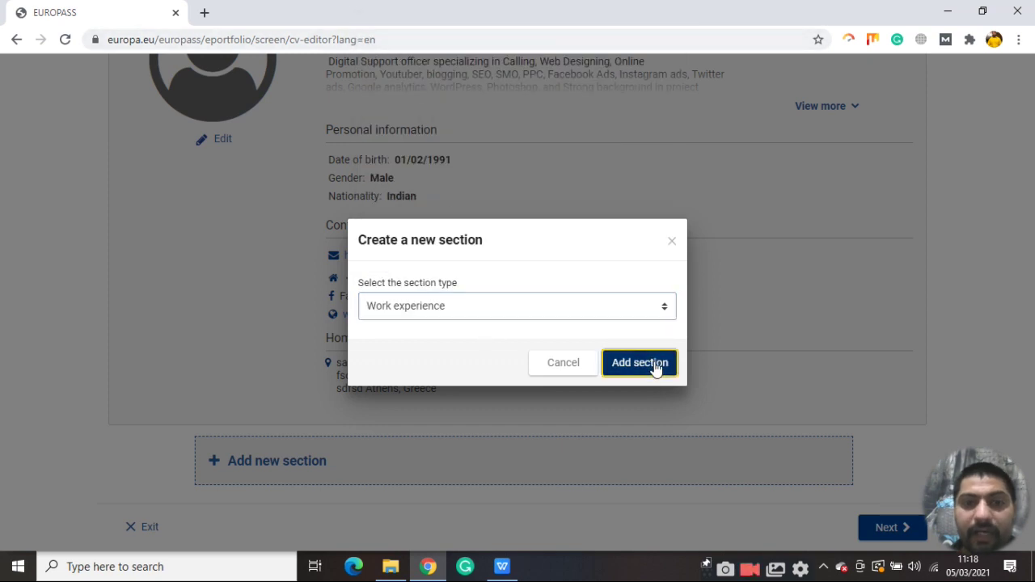
Enter occupation 'dasfds', employer 'dsafds' and city 'sdaf' for the job
scroll(396, 267, "down", 1)
scroll(399, 273, "up", 3)
scroll(340, 307, "down", 2)
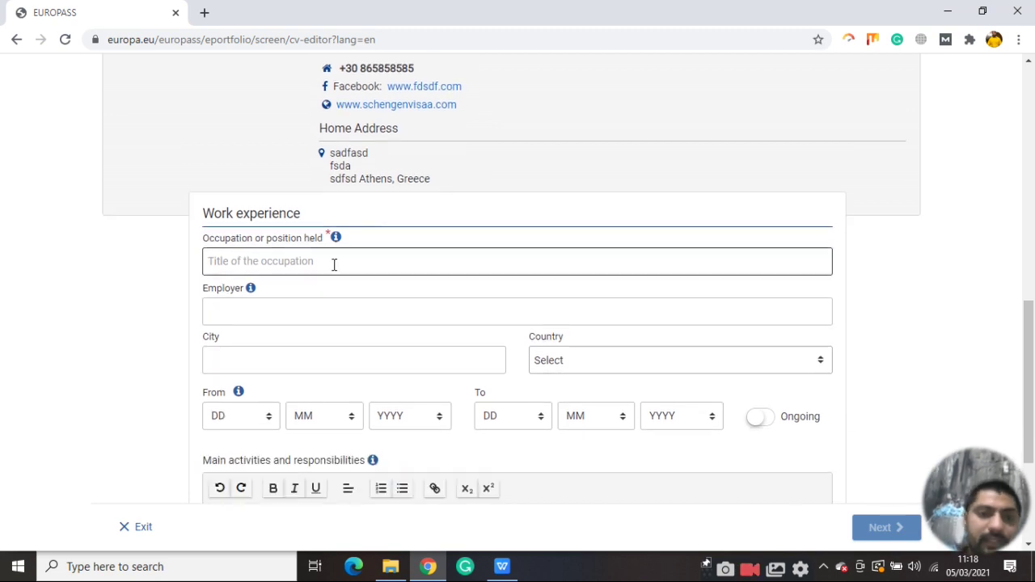
left_click(336, 190)
type("dasfds")
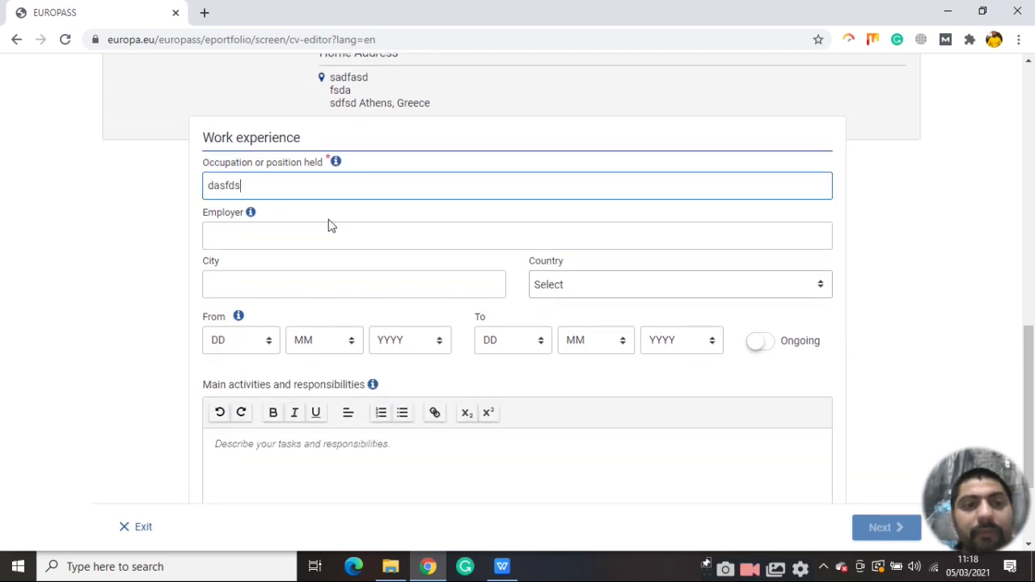
left_click(308, 236)
type("dsafds")
left_click(326, 281)
type("sdaf")
scroll(650, 235, "down", 1)
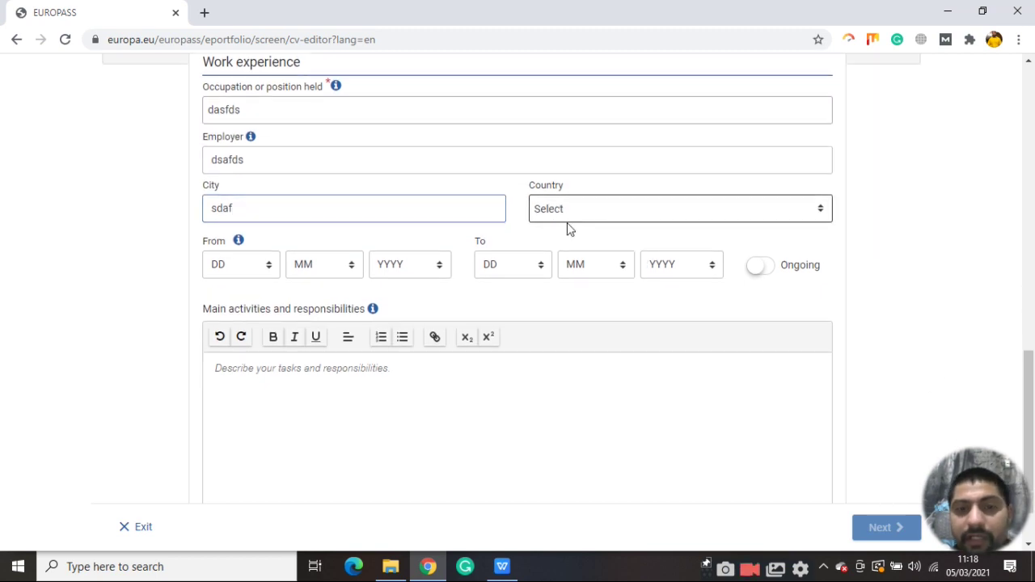
left_click(829, 210)
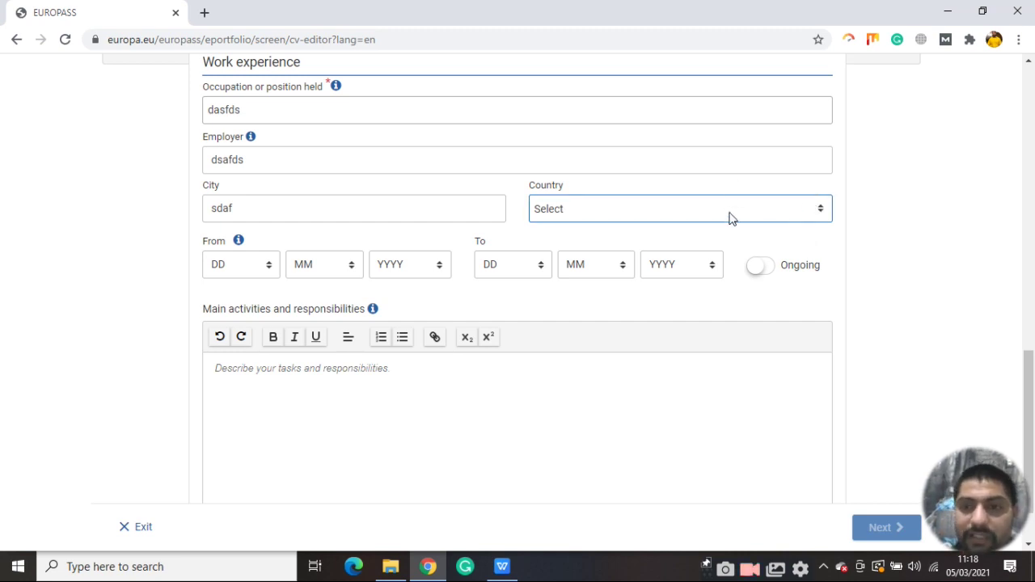
Set the job's start date to 01/02/1973 and mark it as ongoing
left_click(269, 271)
left_click(243, 297)
left_click(339, 311)
left_click(439, 264)
scroll(412, 356, "down", 8)
left_click(409, 363)
left_click(540, 267)
left_click(547, 330)
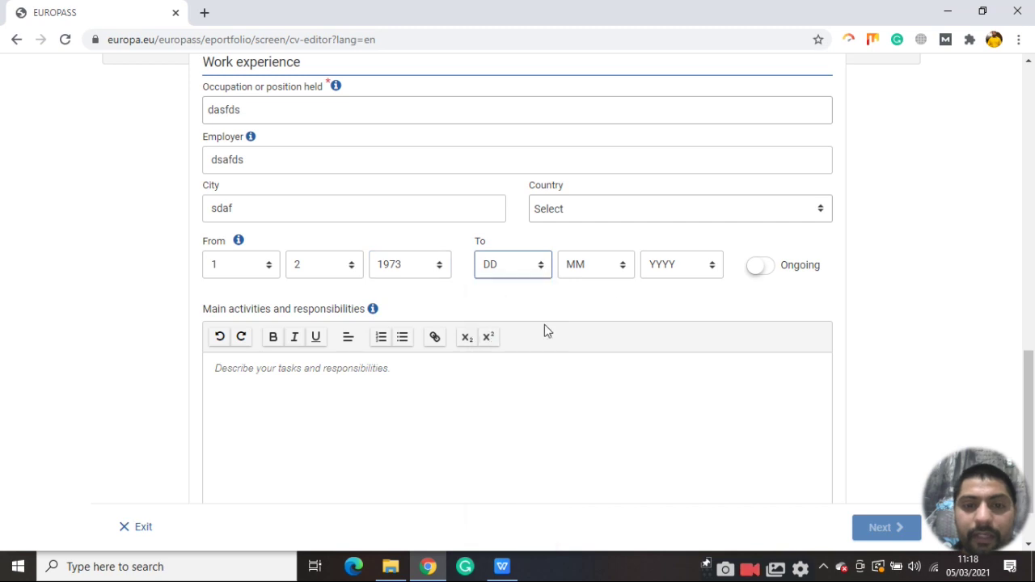
left_click(613, 276)
left_click(601, 328)
left_click(678, 273)
left_click(704, 304)
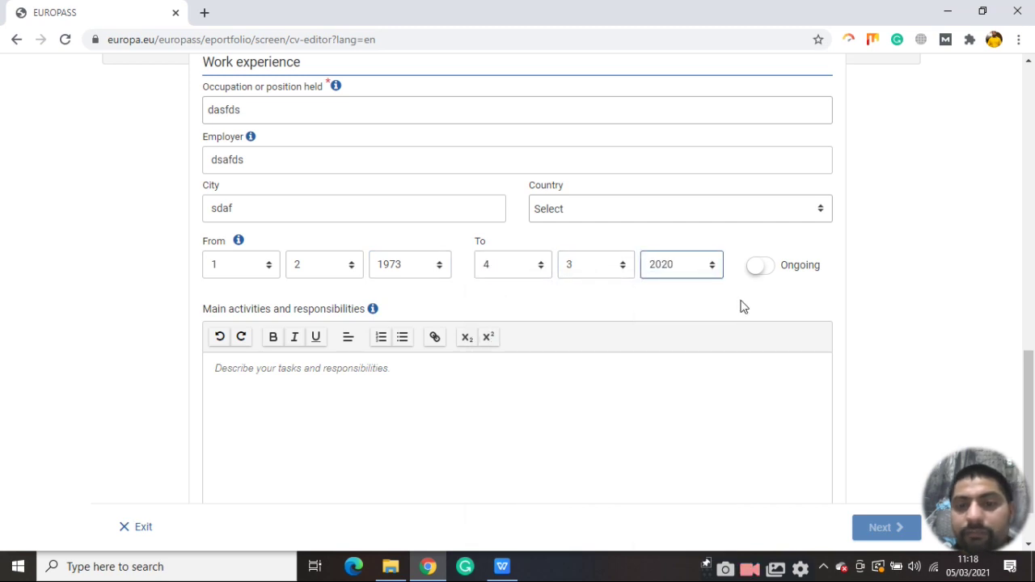
left_click(767, 272)
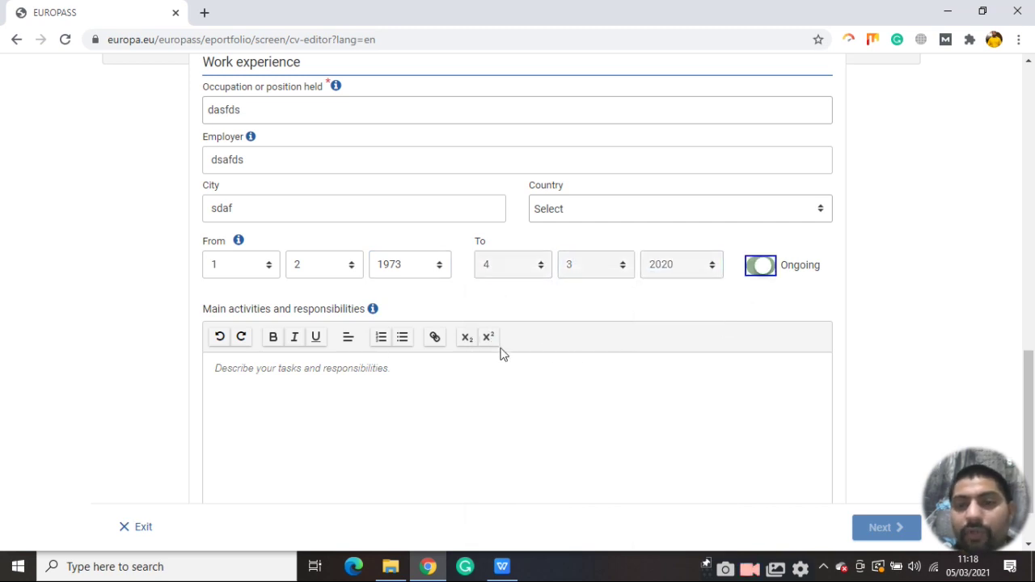
Enter two lines of main activities and save the work experience entry
scroll(469, 332, "down", 1)
left_click(439, 307)
type("asdfsdfsdf ")
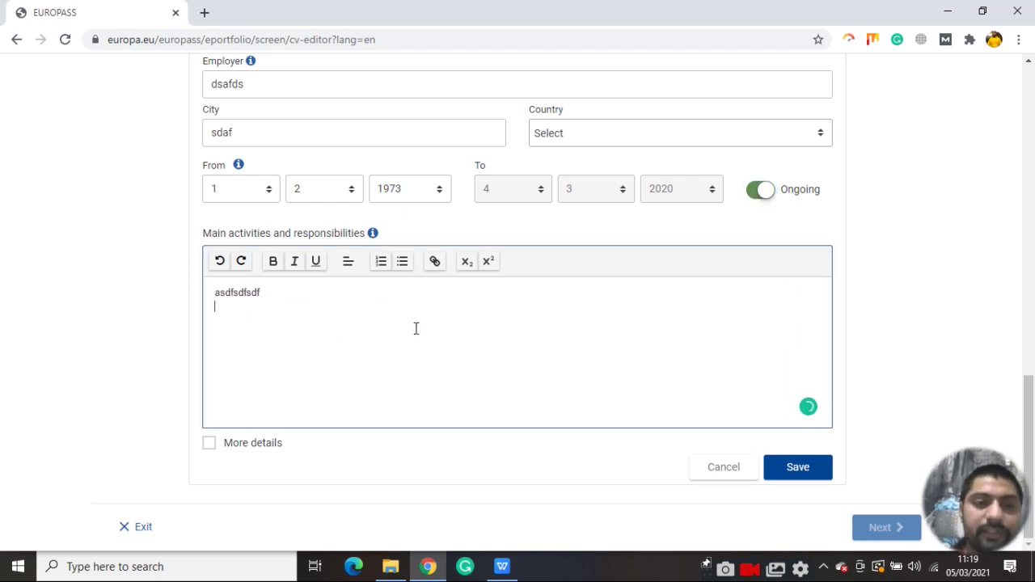
type("fsdafsd")
key("Return")
type("fdsf")
key("Return")
type("asd")
key("Return")
type("f")
left_click(803, 477)
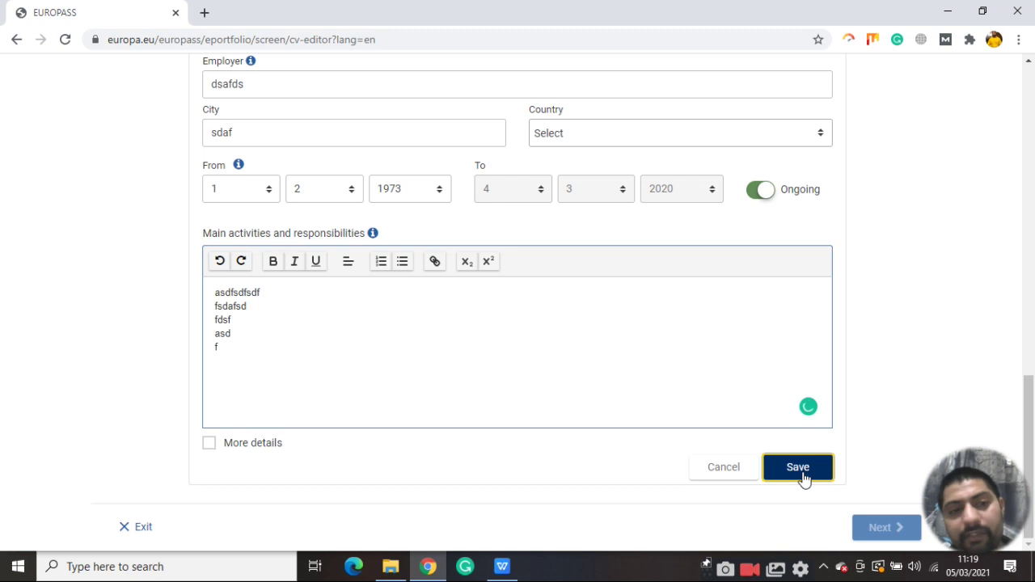
scroll(411, 308, "up", 3)
scroll(467, 307, "up", 3)
scroll(483, 326, "down", 6)
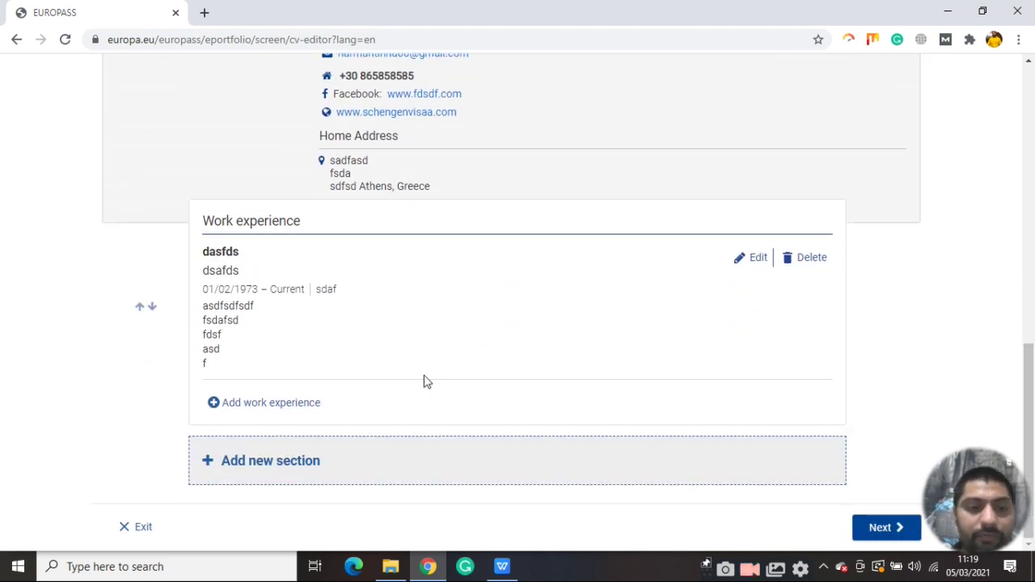
Add a Language skills section and begin entering the mother tongue
left_click(274, 462)
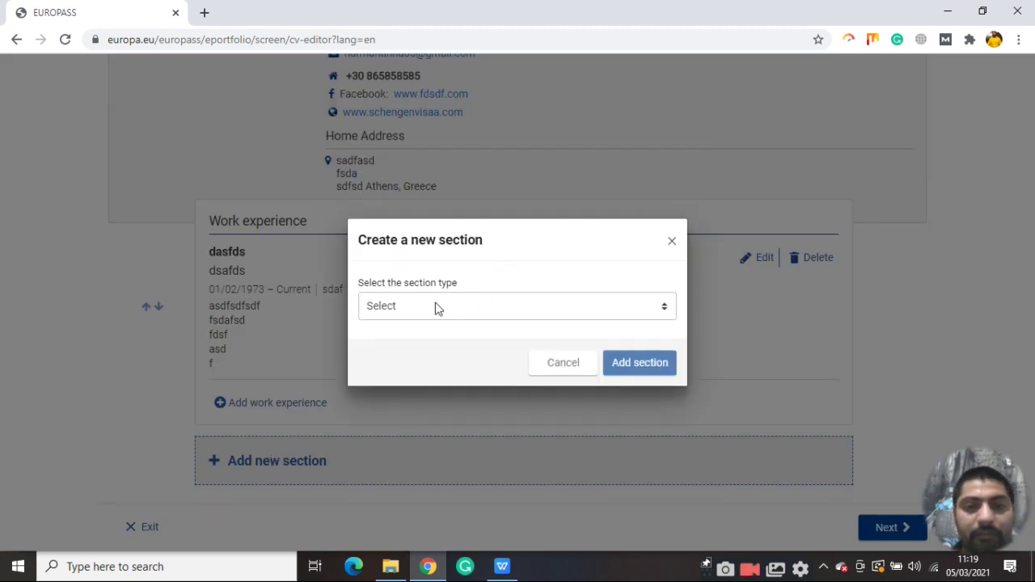
left_click(437, 307)
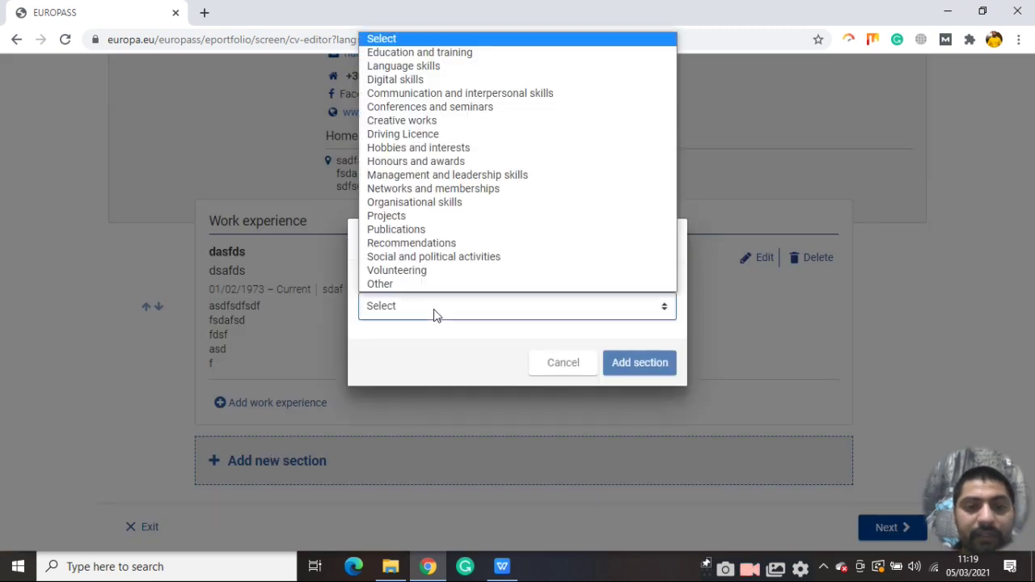
left_click(419, 66)
left_click(647, 365)
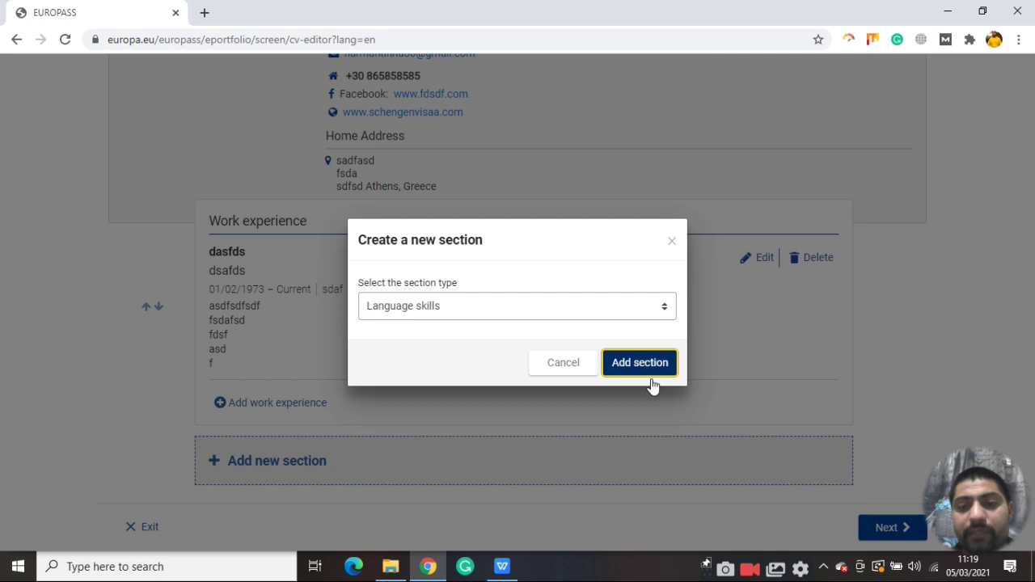
left_click(264, 242)
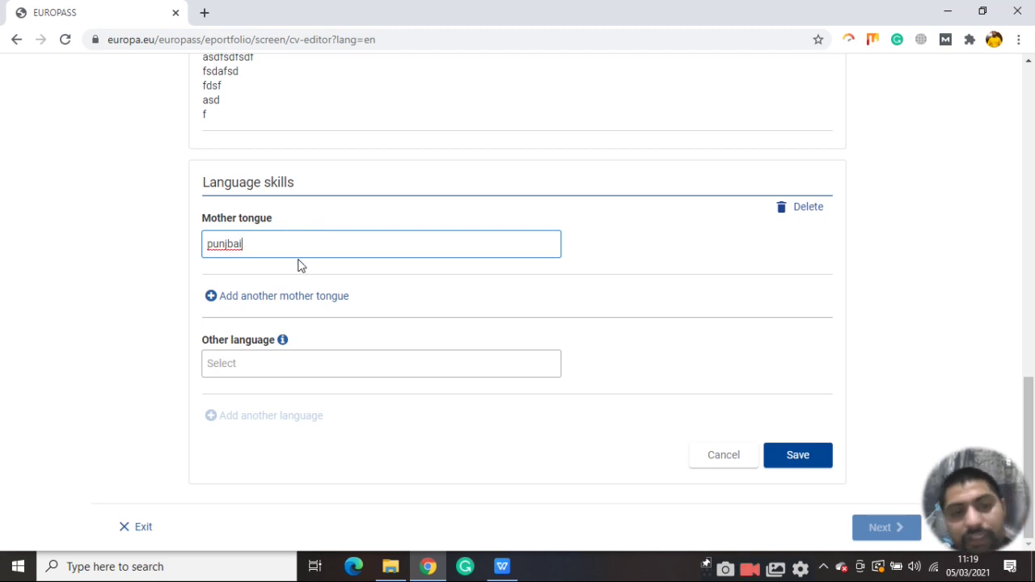
Add English as another language, rated C2 Proficient user for listening and reading
left_click(280, 363)
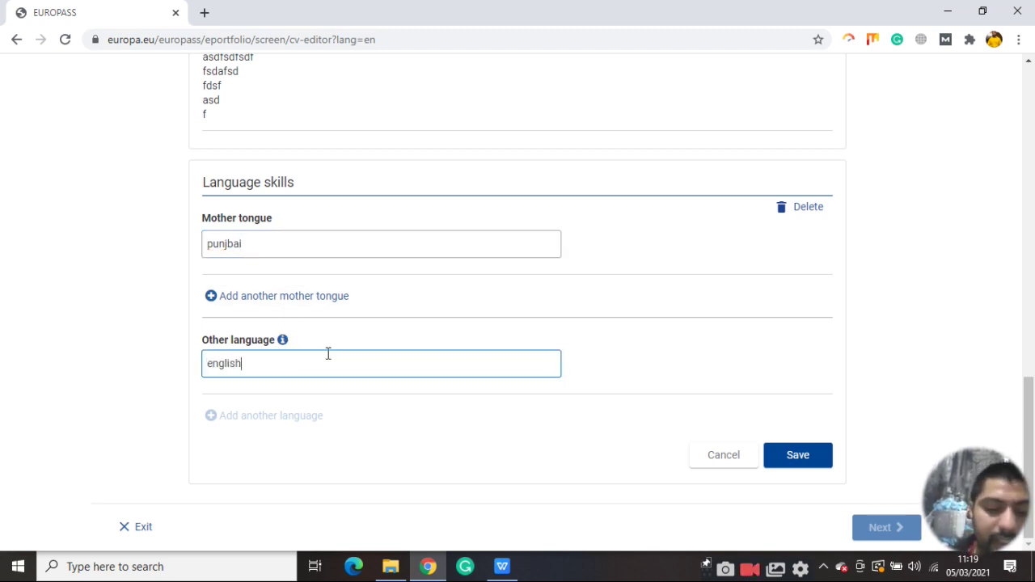
scroll(300, 303, "down", 3)
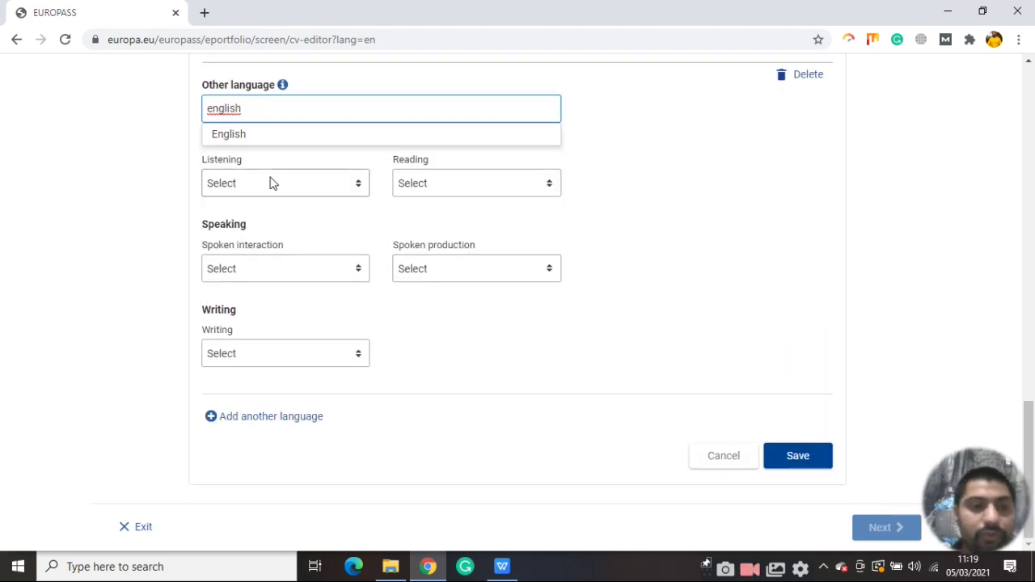
left_click(356, 184)
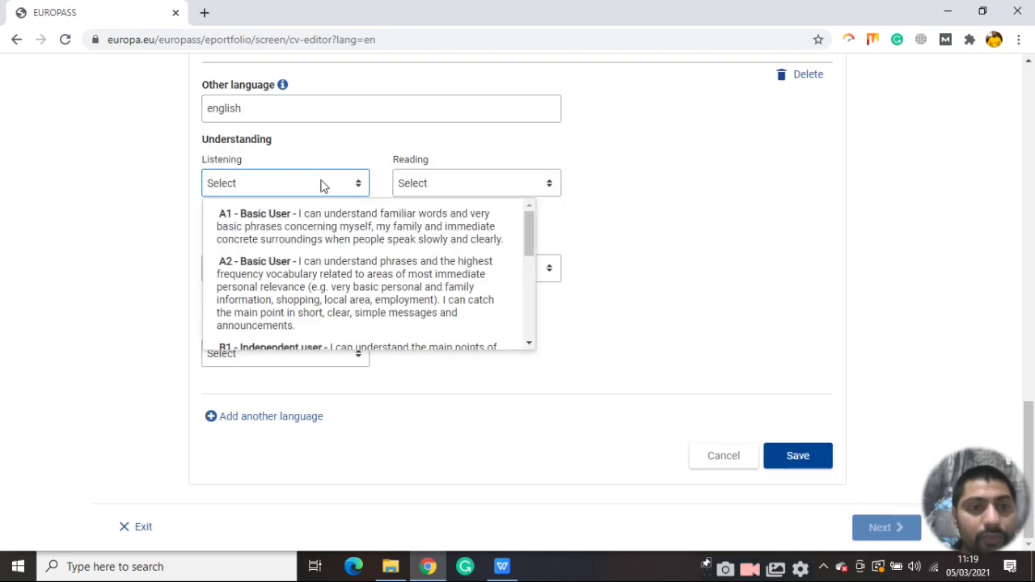
scroll(288, 299, "down", 4)
left_click(293, 305)
left_click(462, 182)
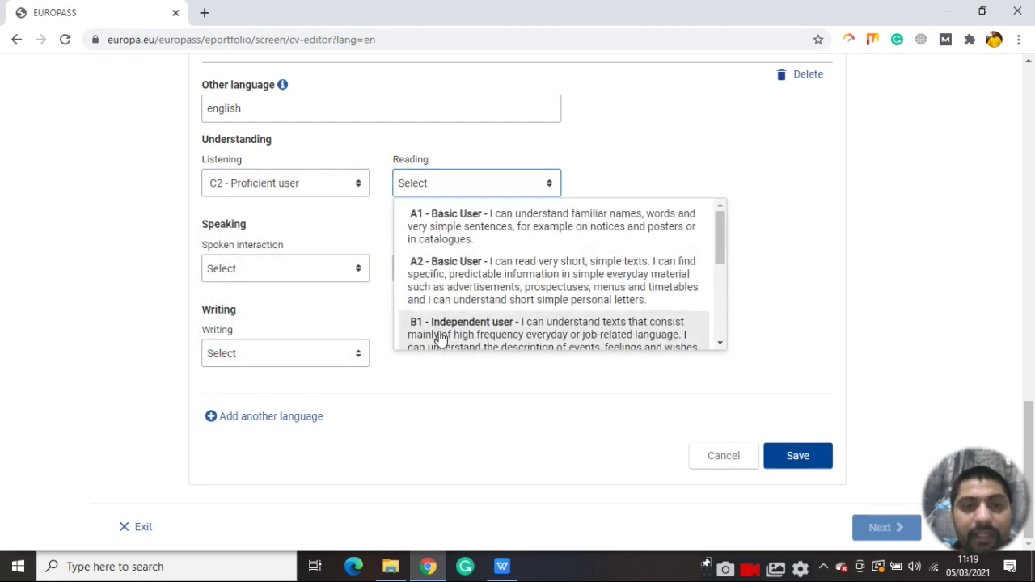
scroll(441, 338, "down", 4)
left_click(455, 311)
Rate English spoken interaction, spoken production and writing at C2, then save
left_click(333, 271)
scroll(300, 311, "down", 4)
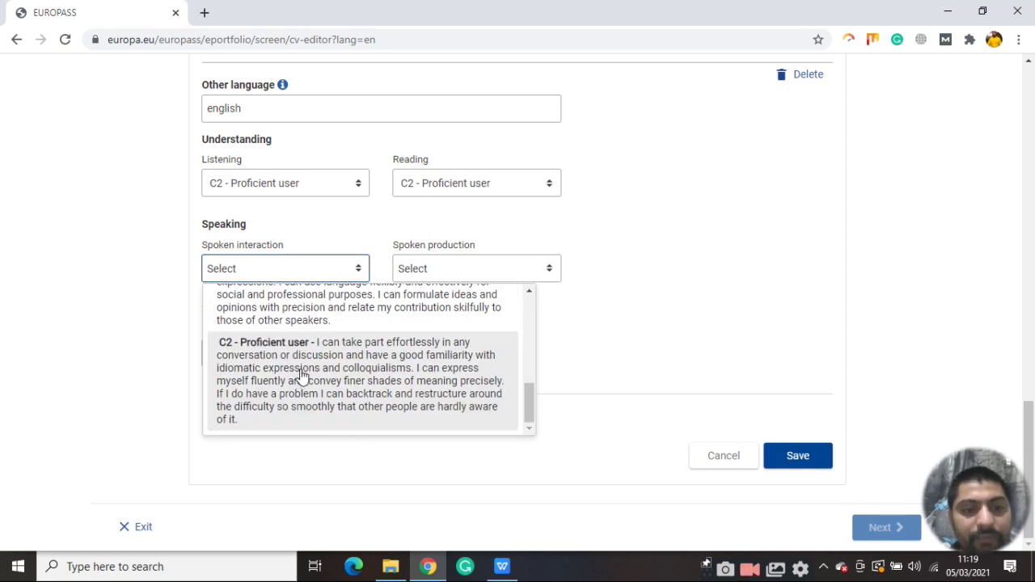
left_click(299, 374)
left_click(478, 268)
scroll(461, 364, "down", 4)
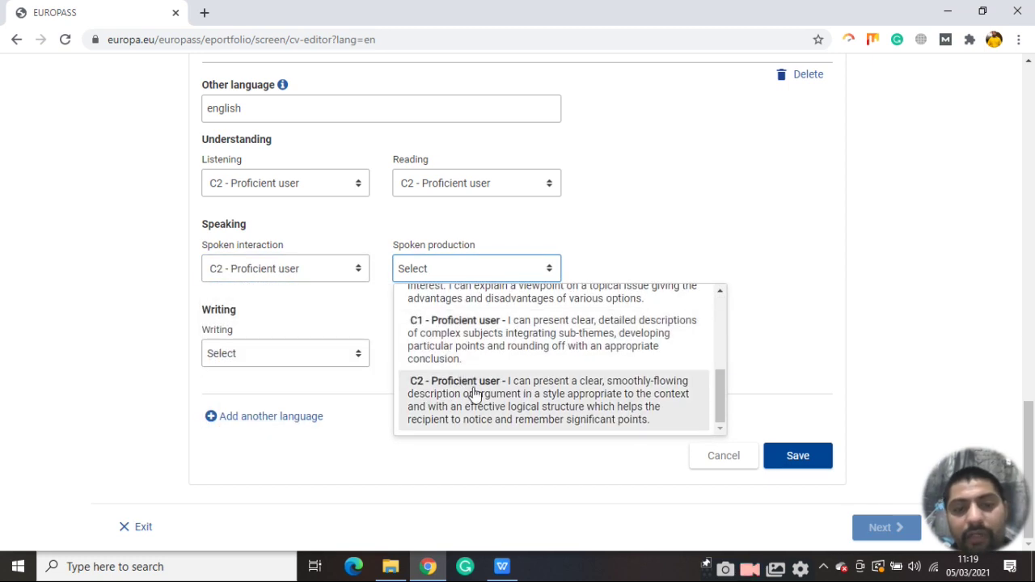
left_click(475, 393)
left_click(319, 365)
scroll(299, 405, "down", 4)
left_click(312, 477)
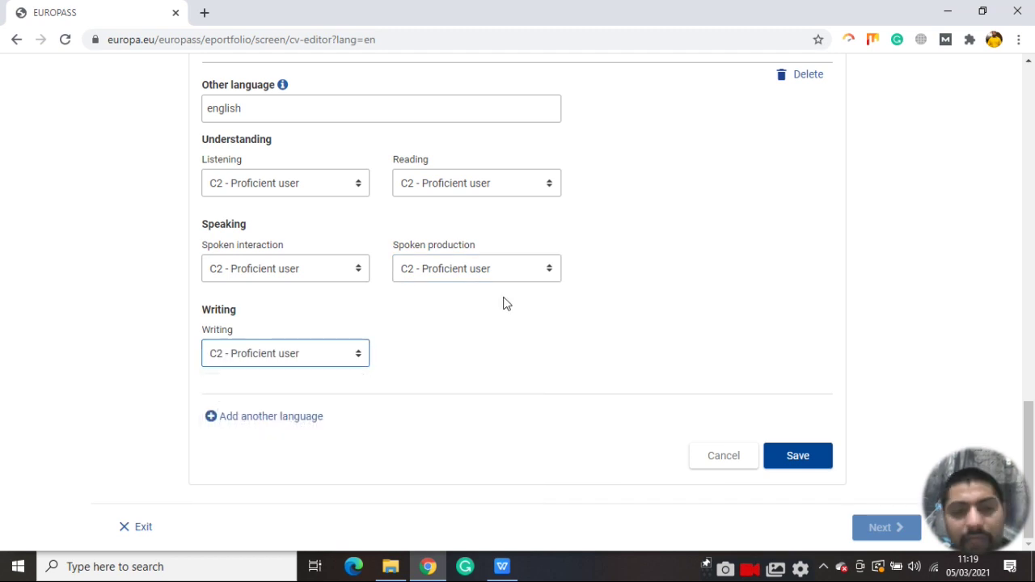
scroll(506, 303, "up", 1)
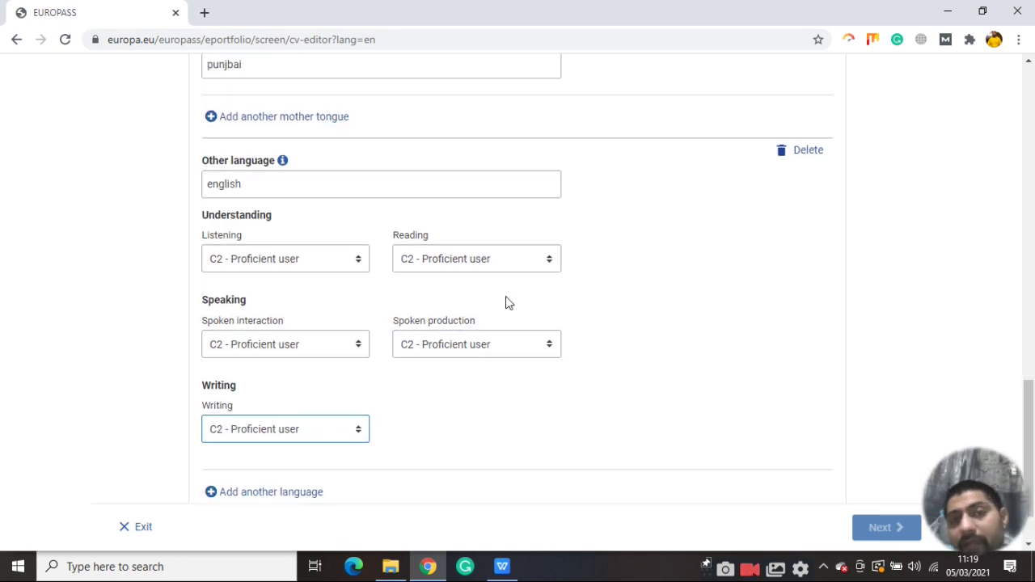
scroll(510, 302, "down", 1)
left_click(797, 459)
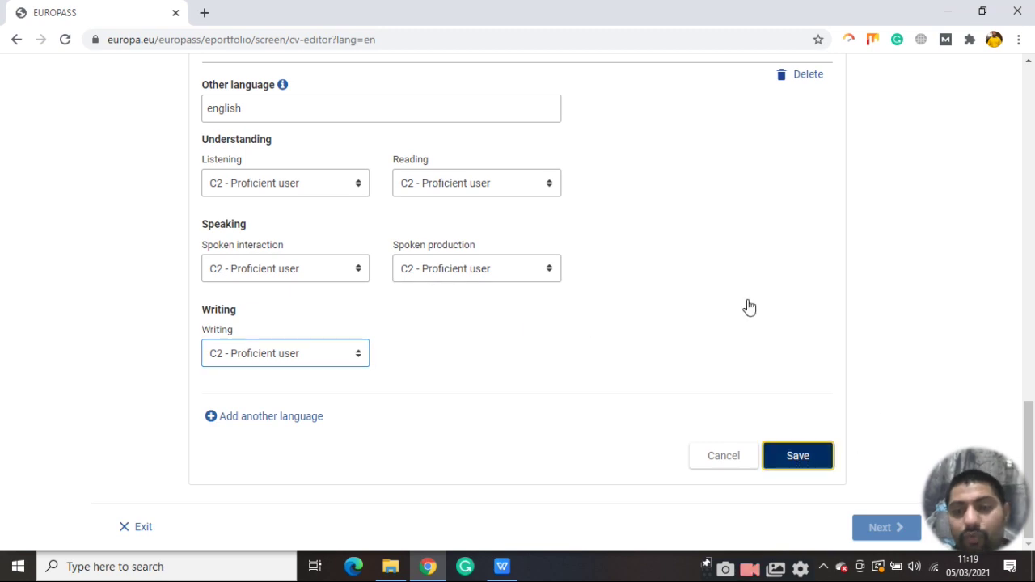
scroll(490, 215, "down", 2)
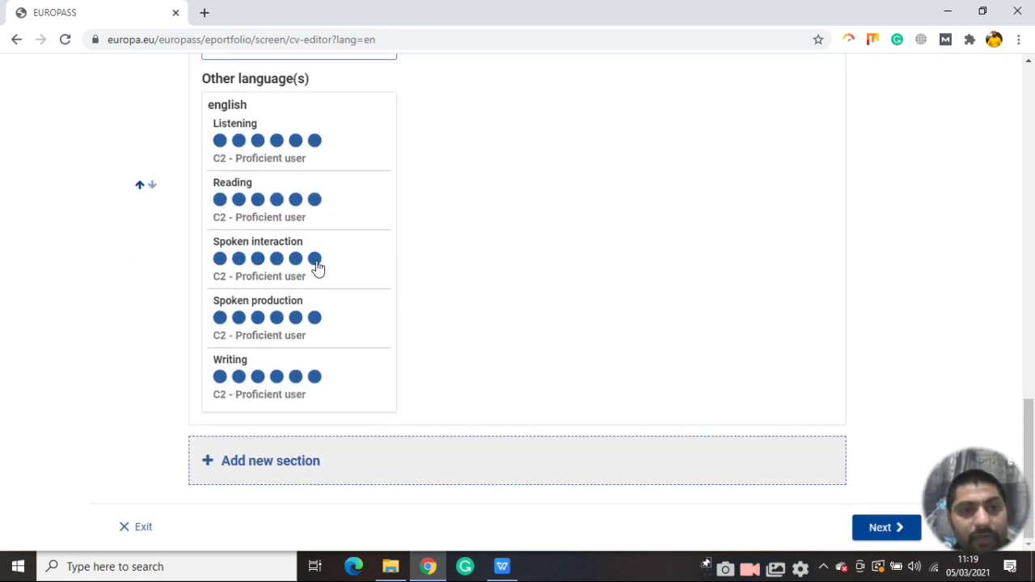
left_click_drag(430, 199, 351, 335)
Add an Education and training section below the language skills
left_click(282, 474)
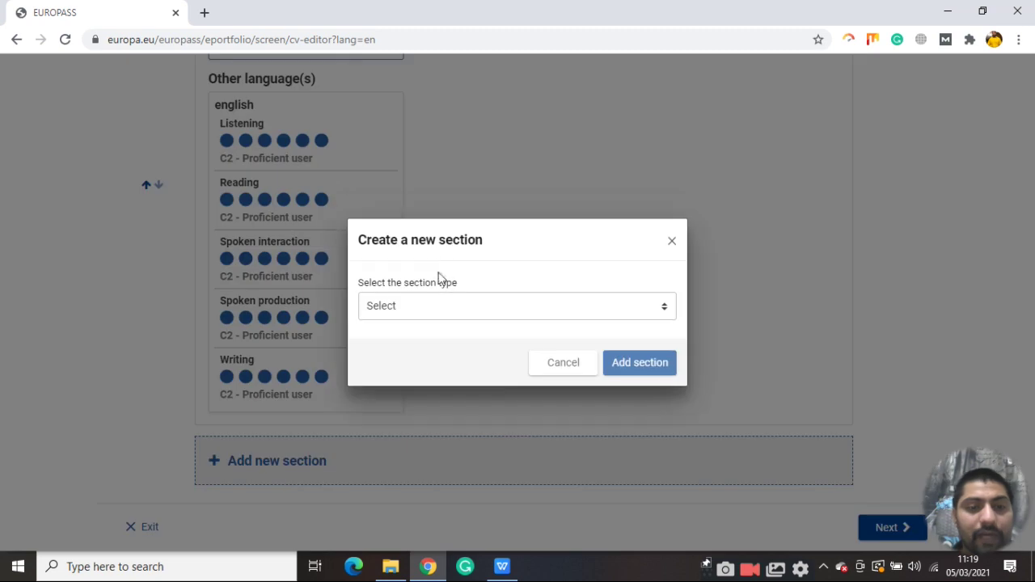
left_click(445, 306)
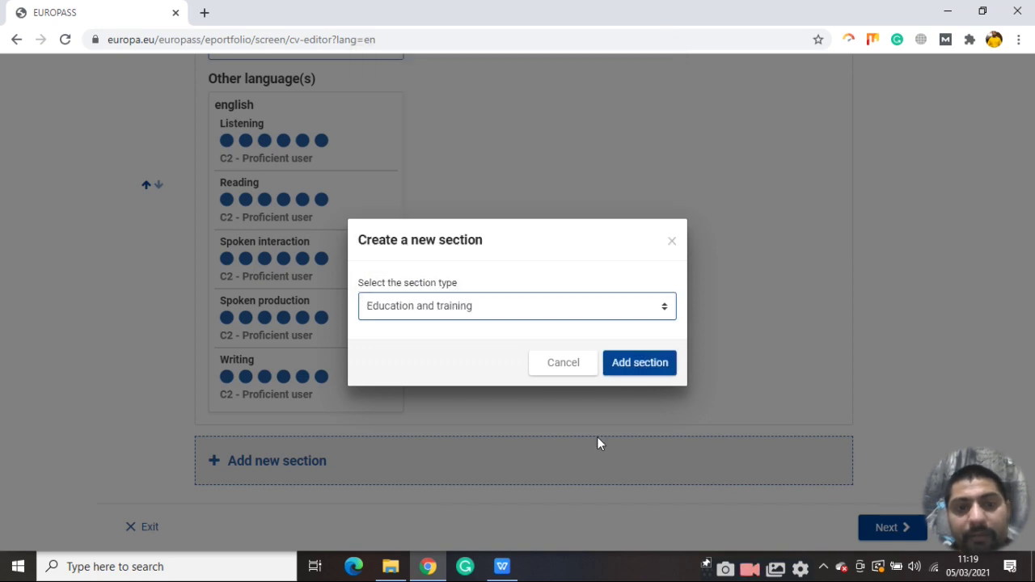
left_click(640, 365)
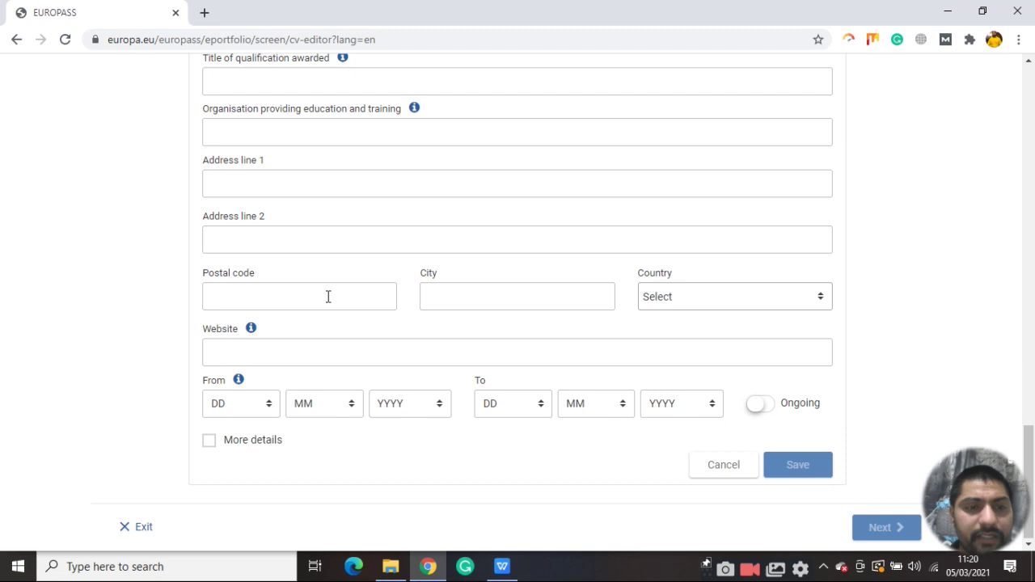
scroll(320, 296, "up", 3)
scroll(312, 295, "down", 1)
Enter title 'fdsfdsfasd', the organisation name and both address lines
left_click(327, 231)
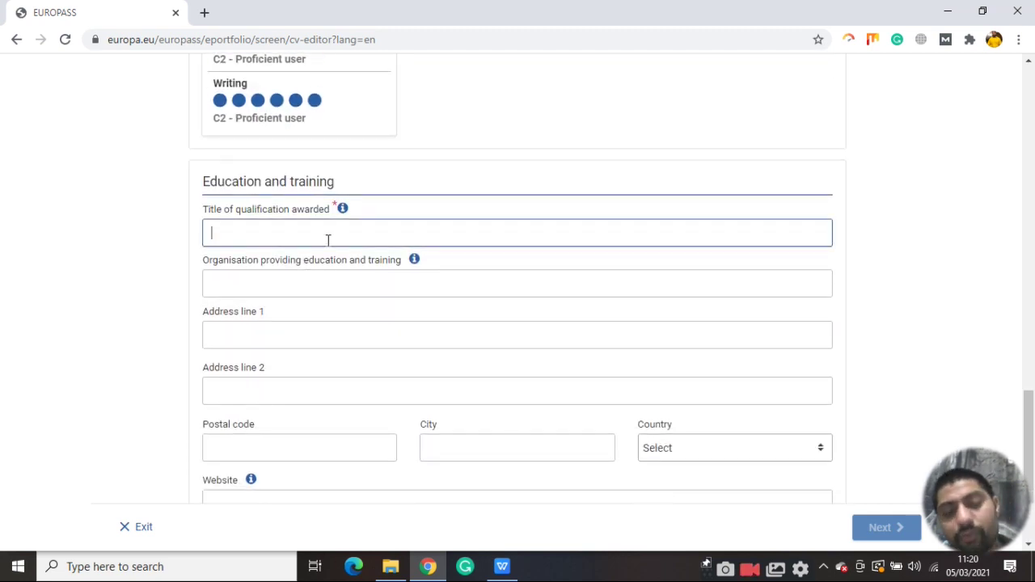
type("fdsfdsfasd")
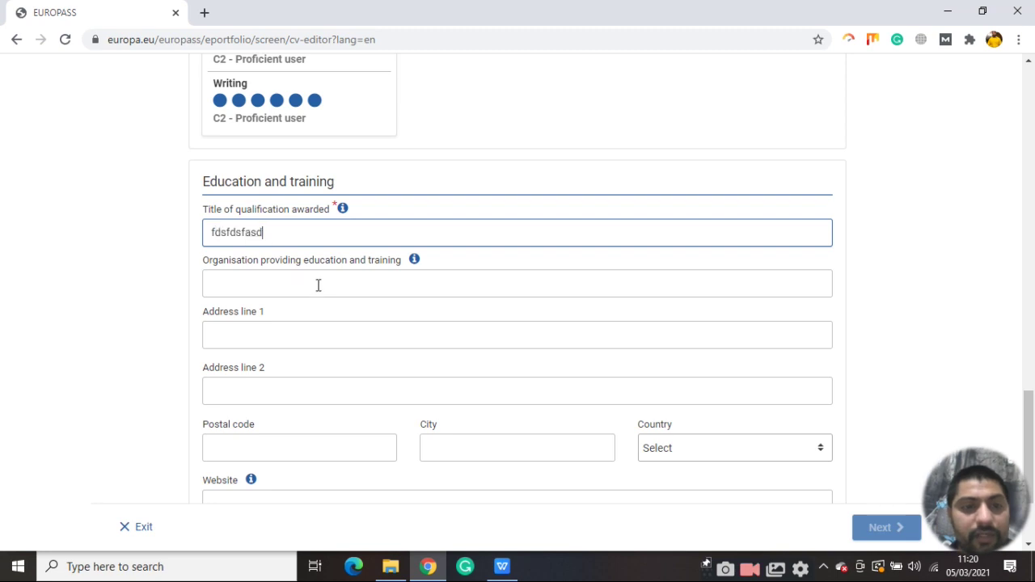
left_click(332, 285)
type("fads")
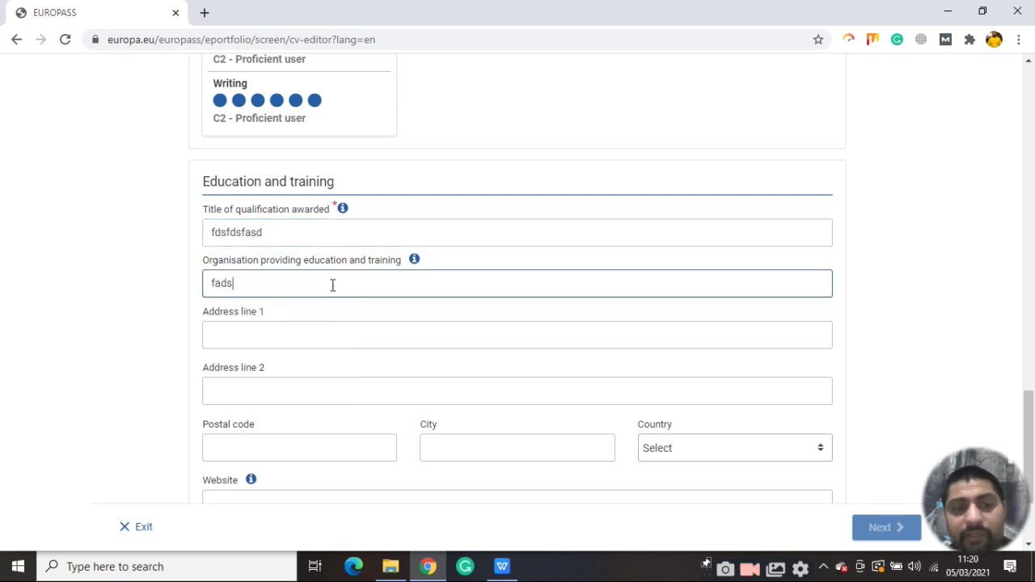
scroll(333, 285, "down", 2)
type("dsfasdf")
left_click(309, 192)
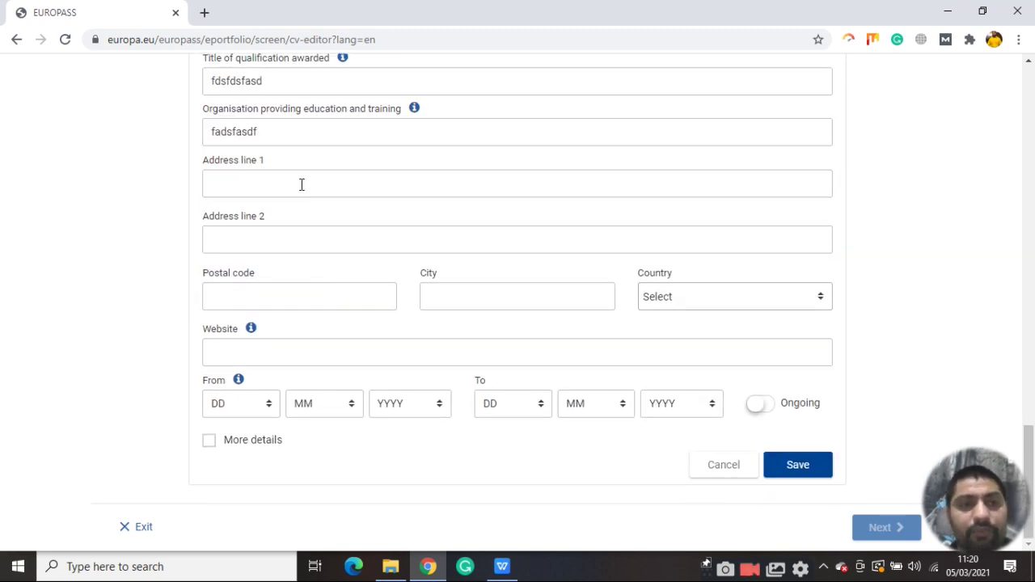
type("fasfa")
left_click(409, 241)
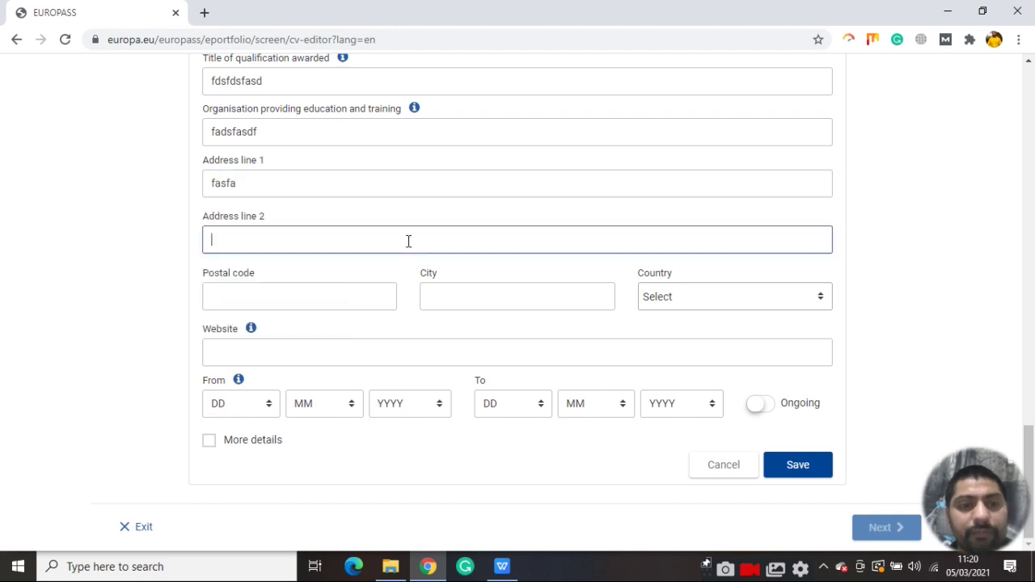
type("asdfasd")
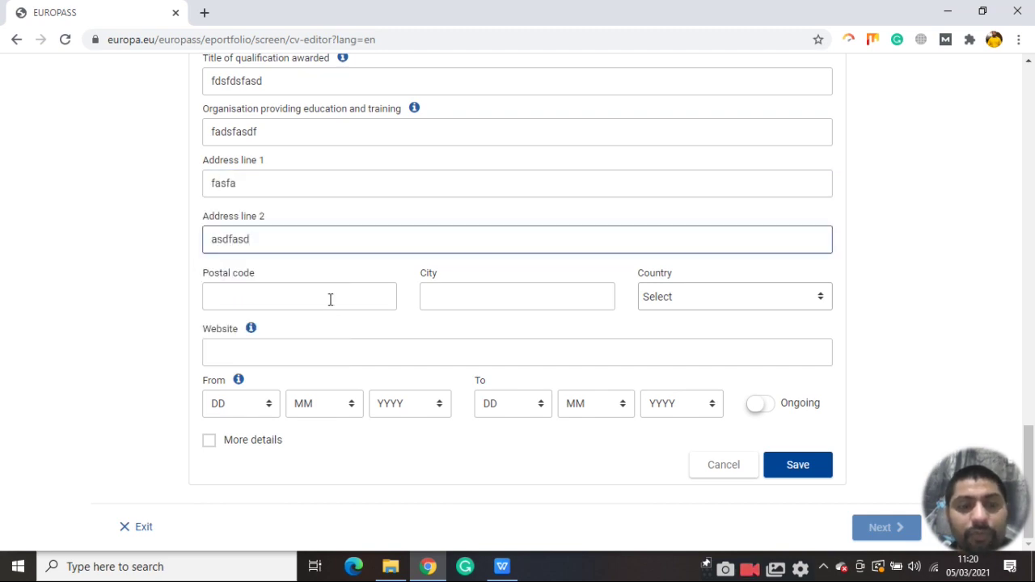
Fill in the postal code, city and website fadfa.com
left_click(330, 294)
type("fasdfa")
left_click(486, 300)
type("a")
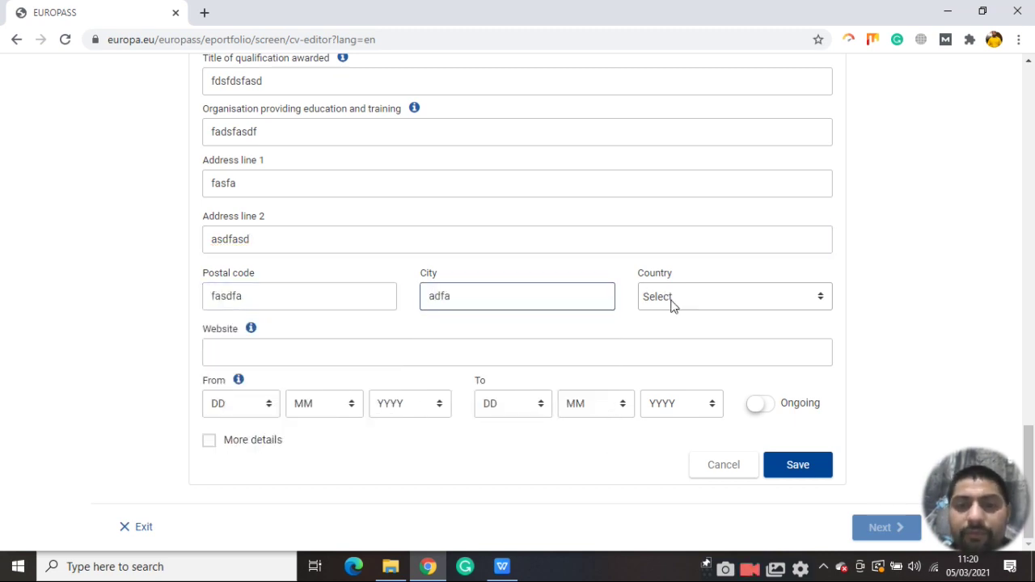
key("Tab")
left_click(285, 350)
type("fadfa")
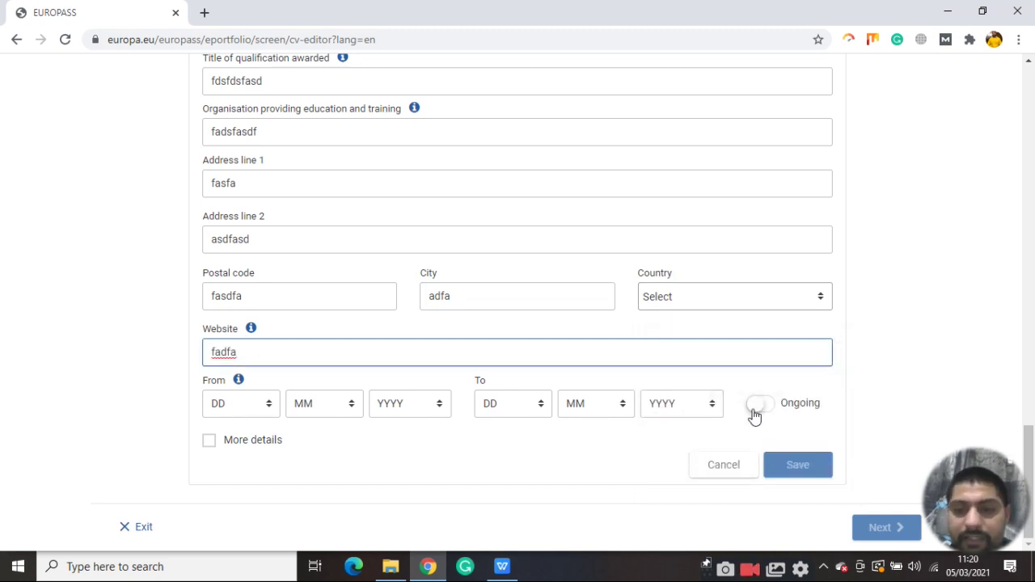
left_click(753, 415)
left_click(301, 356)
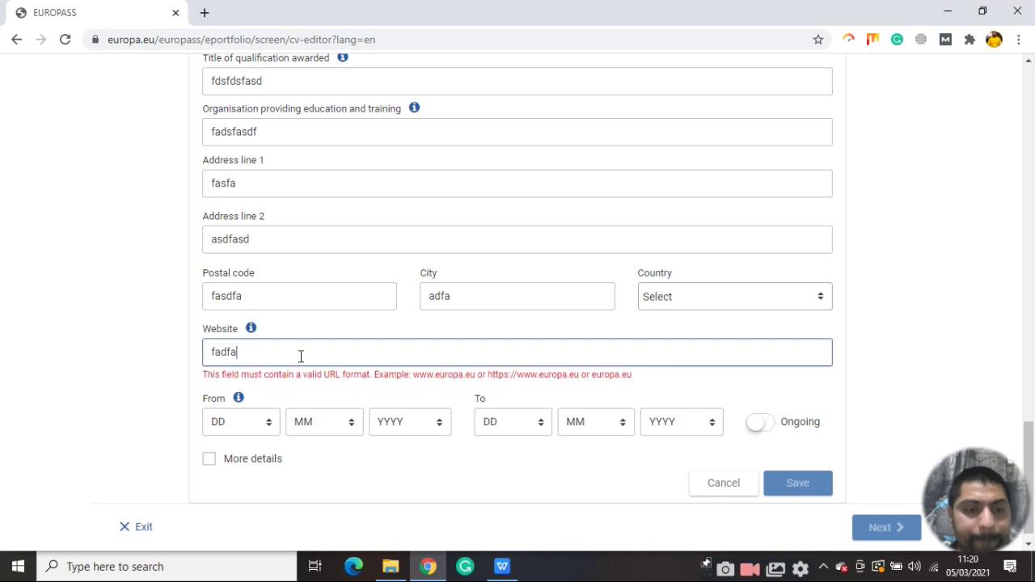
type(".com")
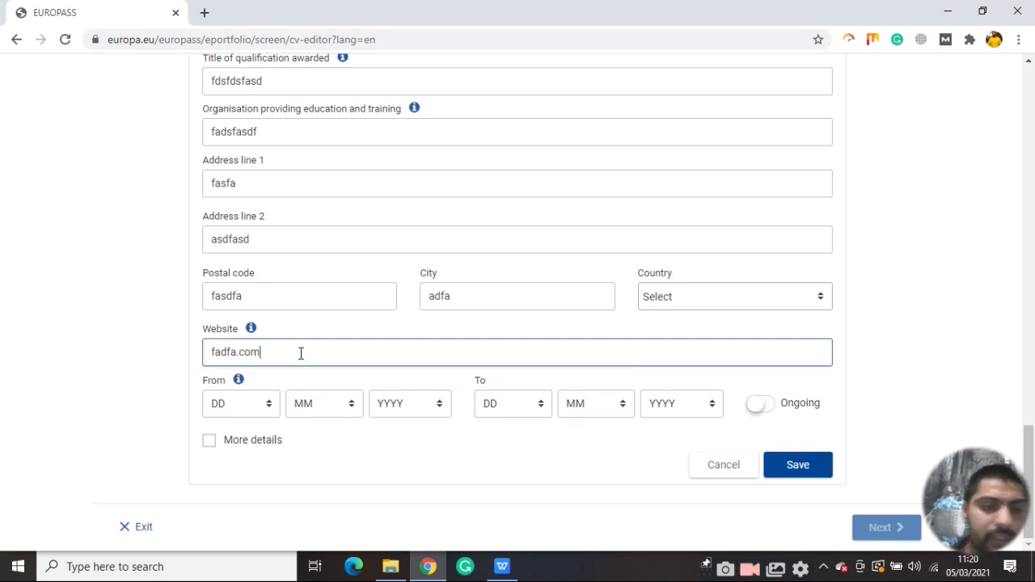
Set the education start date to 10/03/2015
left_click(262, 412)
left_click(257, 258)
left_click(340, 409)
left_click(344, 259)
left_click(427, 404)
left_click(567, 406)
Mark the studies as ongoing and save the education entry
left_click(542, 412)
left_click(568, 337)
left_click(624, 416)
left_click(599, 313)
left_click(709, 402)
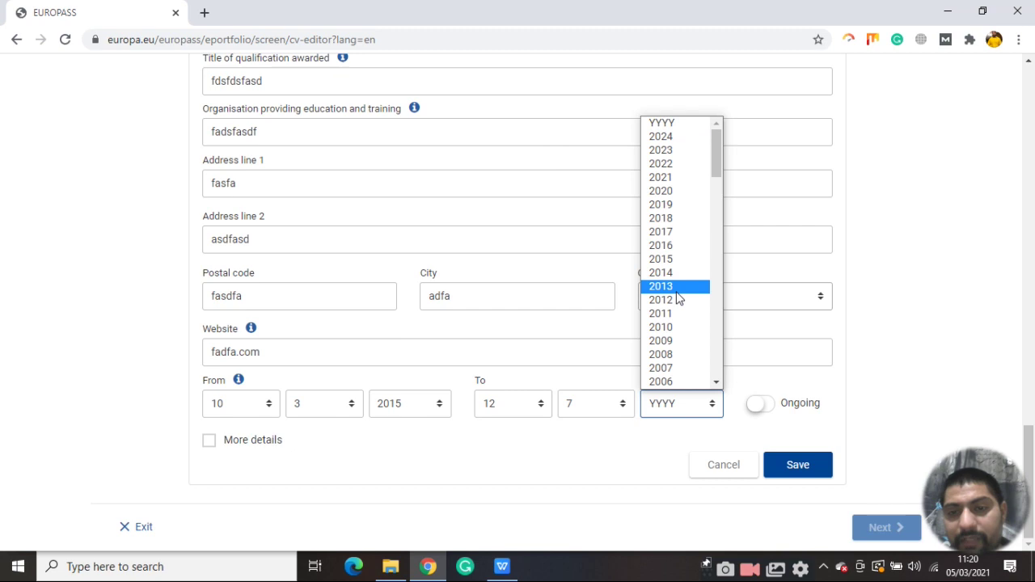
left_click(677, 287)
left_click(689, 403)
scroll(674, 254, "down", 4)
scroll(671, 281, "up", 4)
left_click(747, 408)
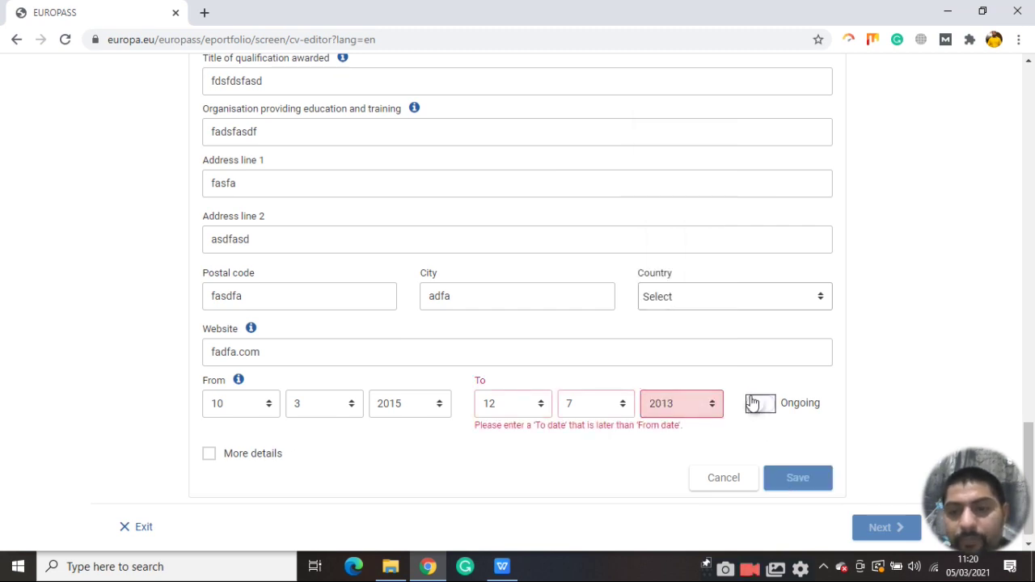
left_click(754, 405)
left_click(797, 475)
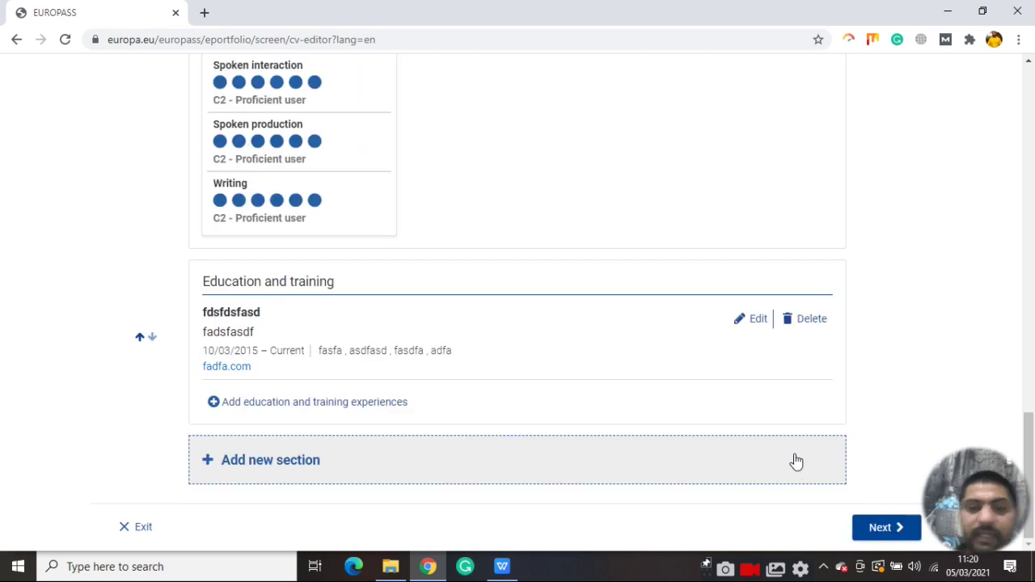
Begin adding another section and open the section type list
scroll(393, 371, "up", 2)
scroll(392, 371, "down", 2)
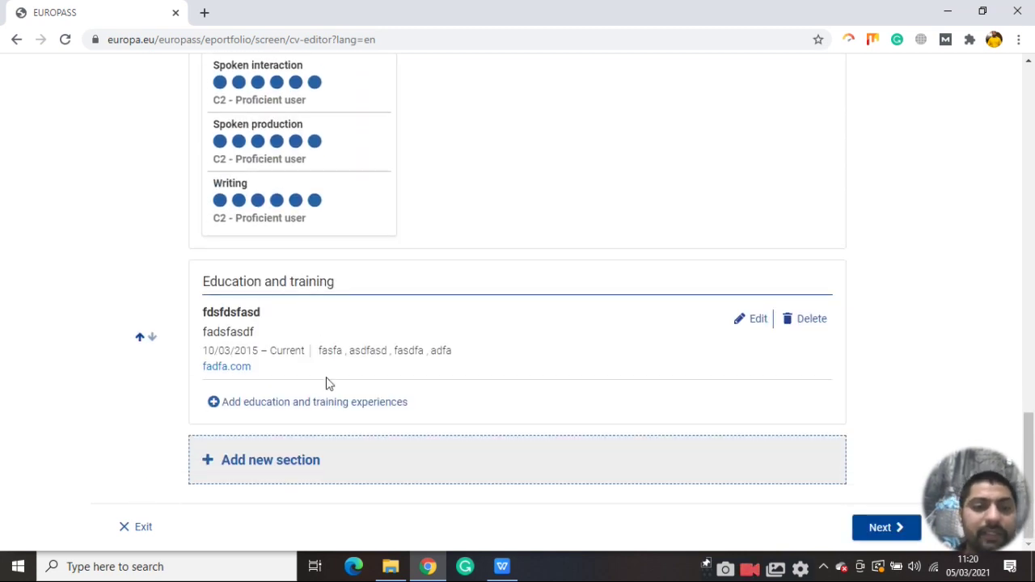
left_click(287, 466)
left_click(477, 306)
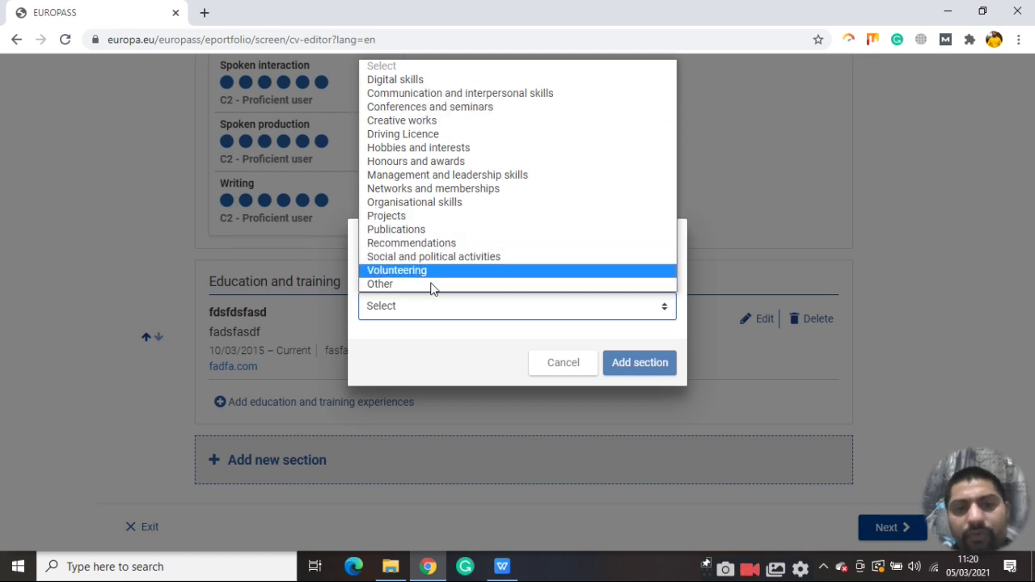
Cancel the extra section and proceed to the Select template step
left_click(576, 368)
left_click(882, 524)
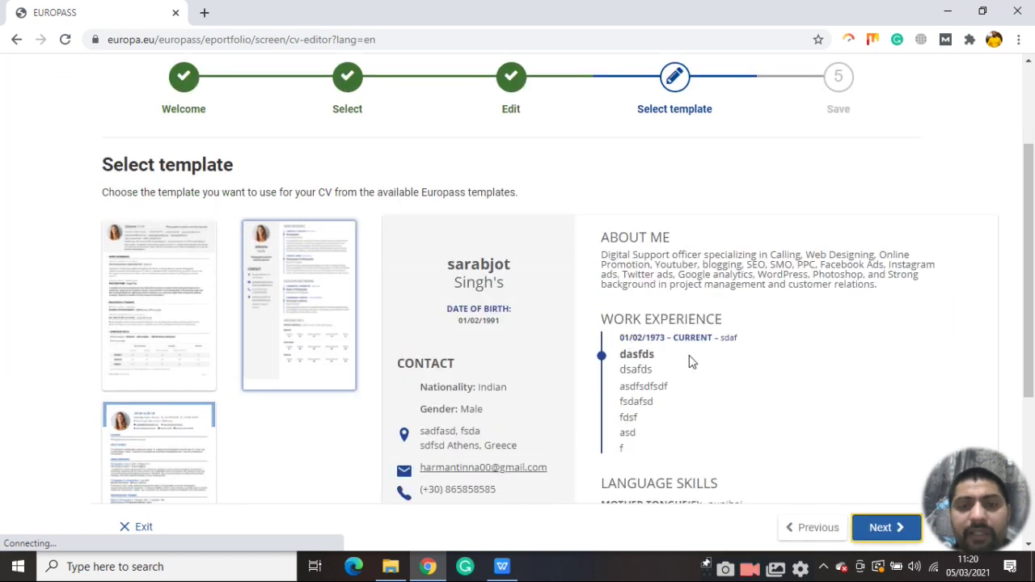
Choose the first, single-column template with contact details in a top header
scroll(809, 202, "up", 1)
scroll(890, 219, "down", 3)
scroll(808, 251, "down", 2)
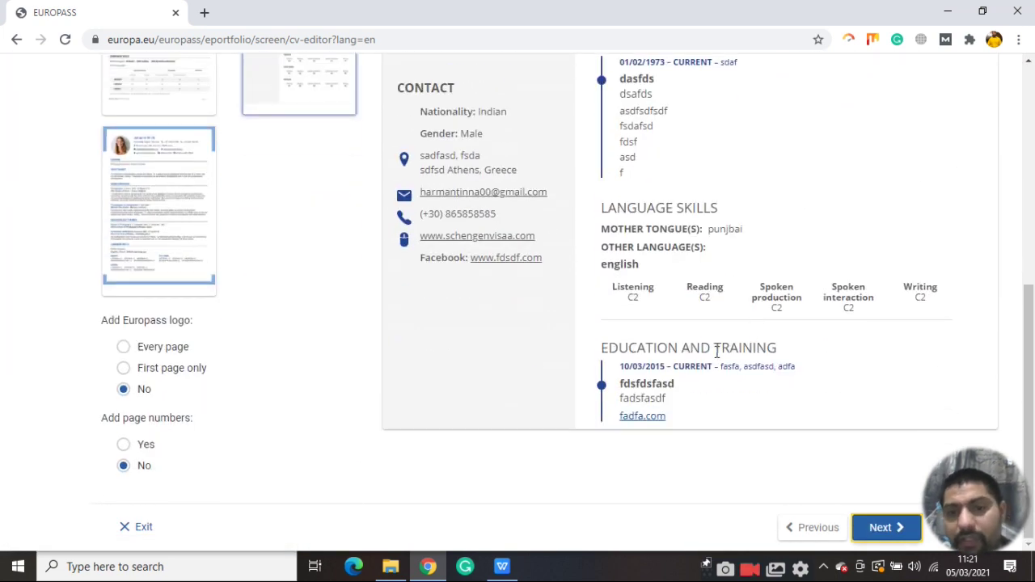
scroll(715, 340, "up", 1)
scroll(727, 299, "up", 2)
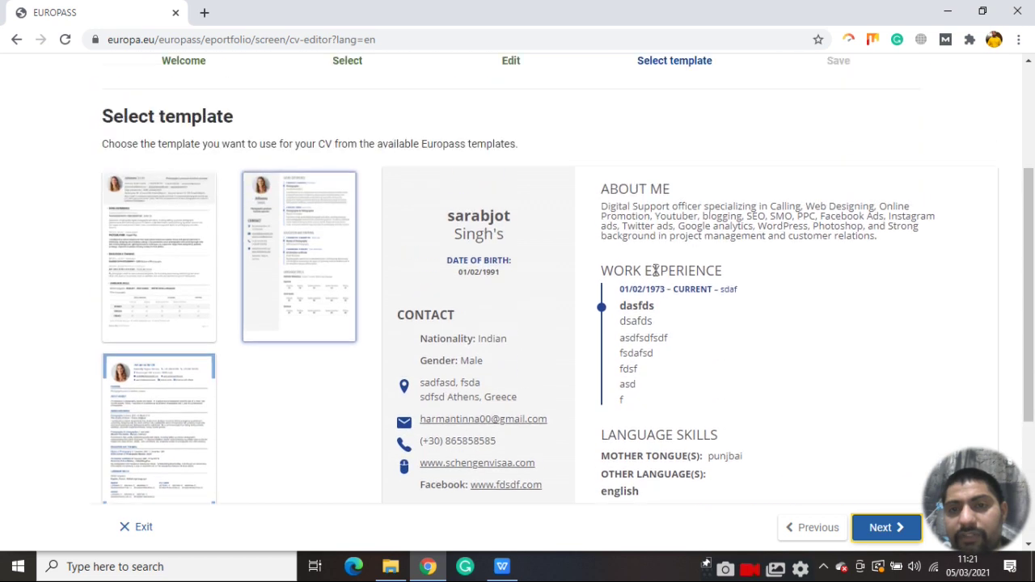
left_click(213, 226)
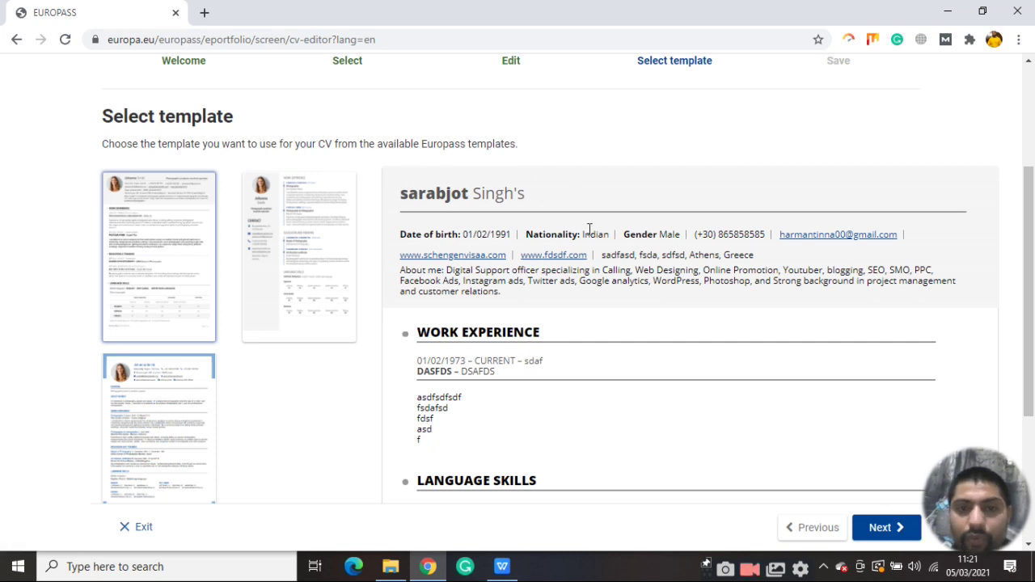
scroll(851, 246, "down", 3)
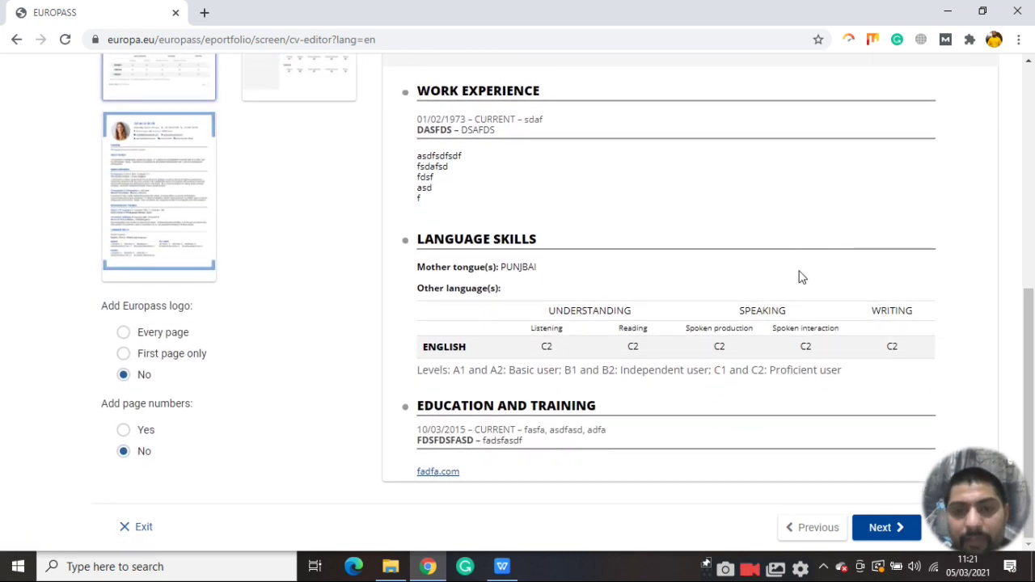
scroll(719, 446, "up", 5)
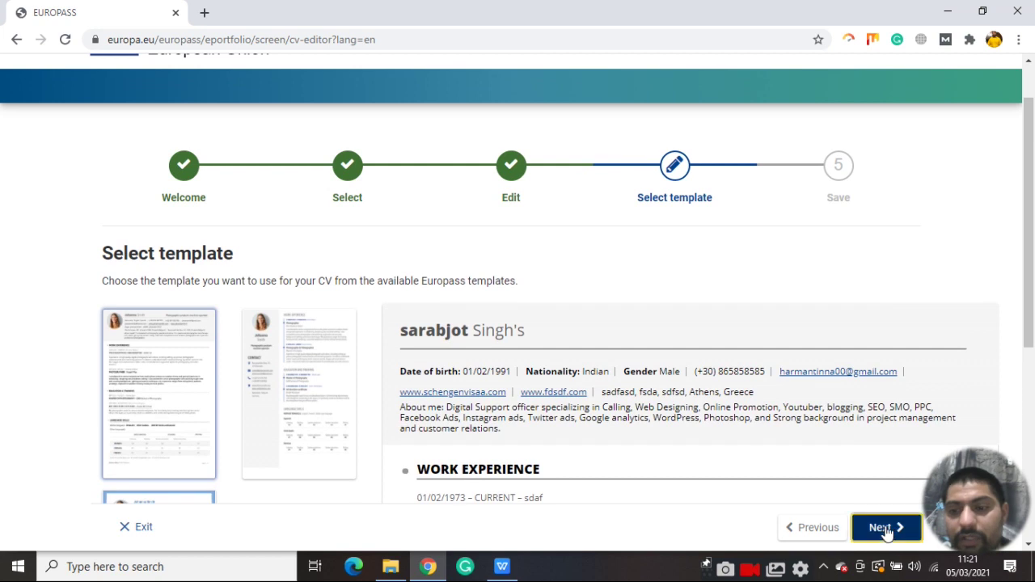
Name the CV 'fdasfds' and download it as a PDF
left_click(885, 528)
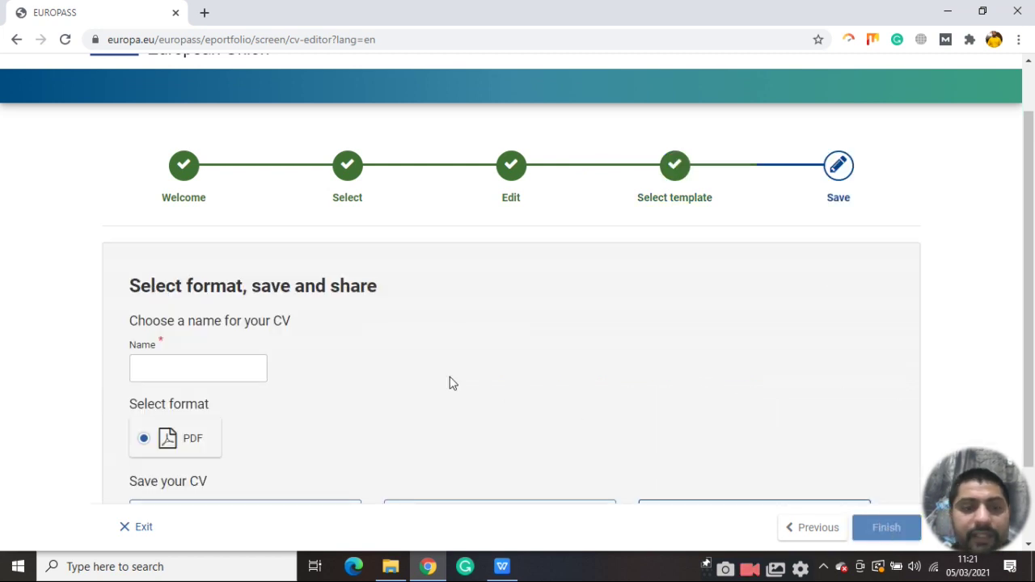
scroll(254, 367, "down", 1)
left_click(205, 268)
type("fdasfds")
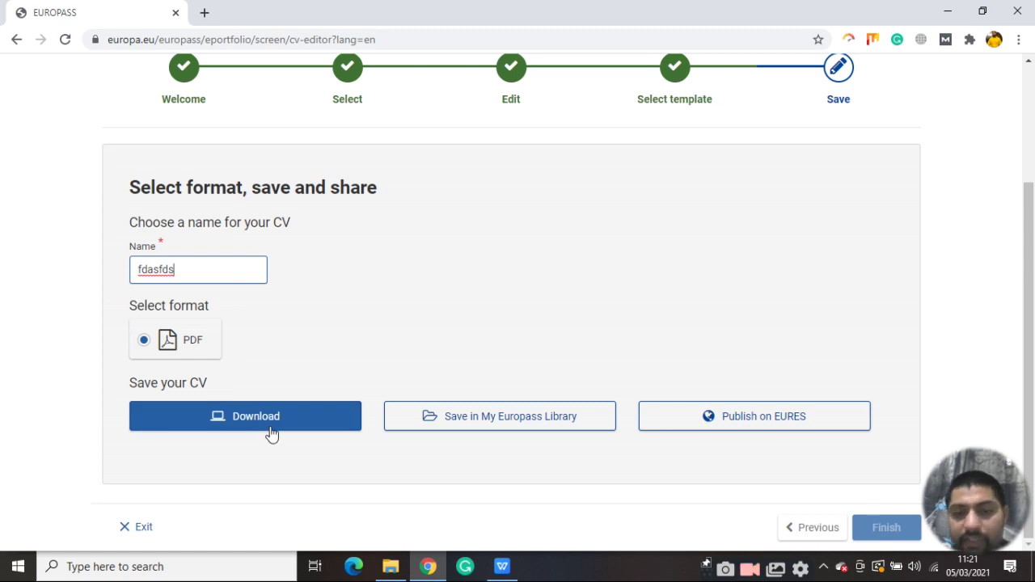
left_click(489, 416)
Exit the CV editor, bringing up the unsaved-changes warning
scroll(808, 210, "down", 1)
scroll(882, 154, "up", 1)
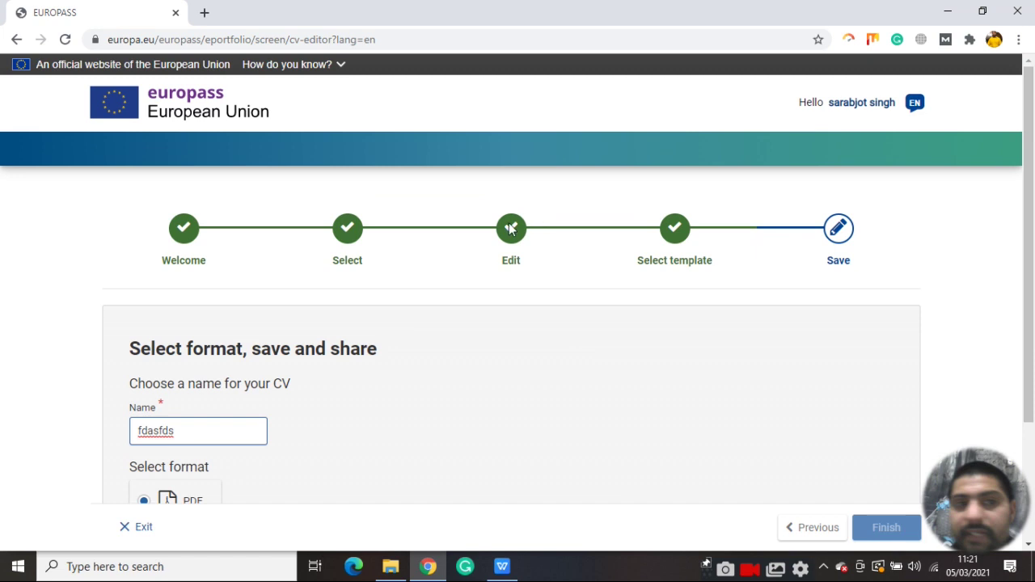
scroll(477, 326, "down", 2)
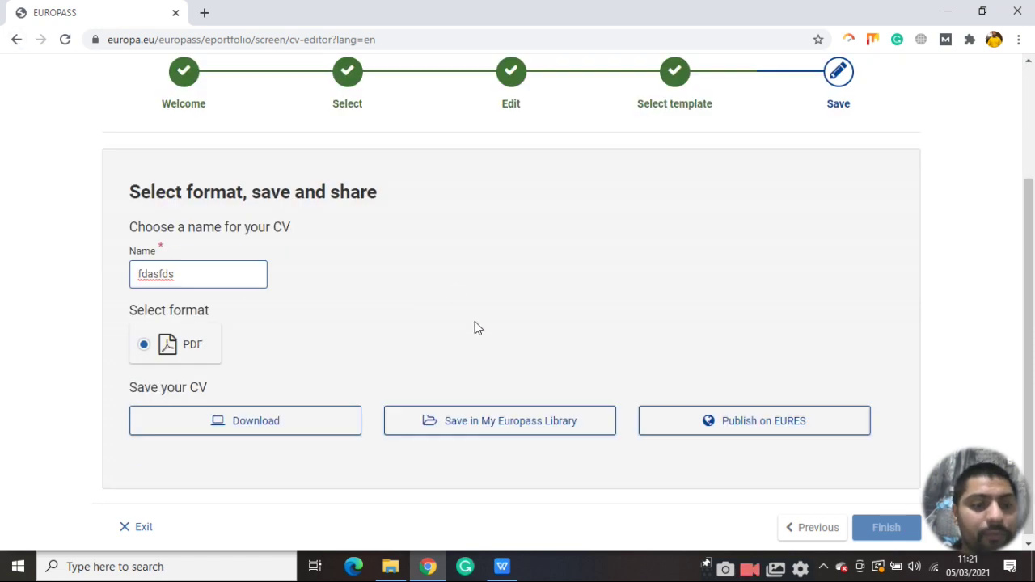
left_click(149, 524)
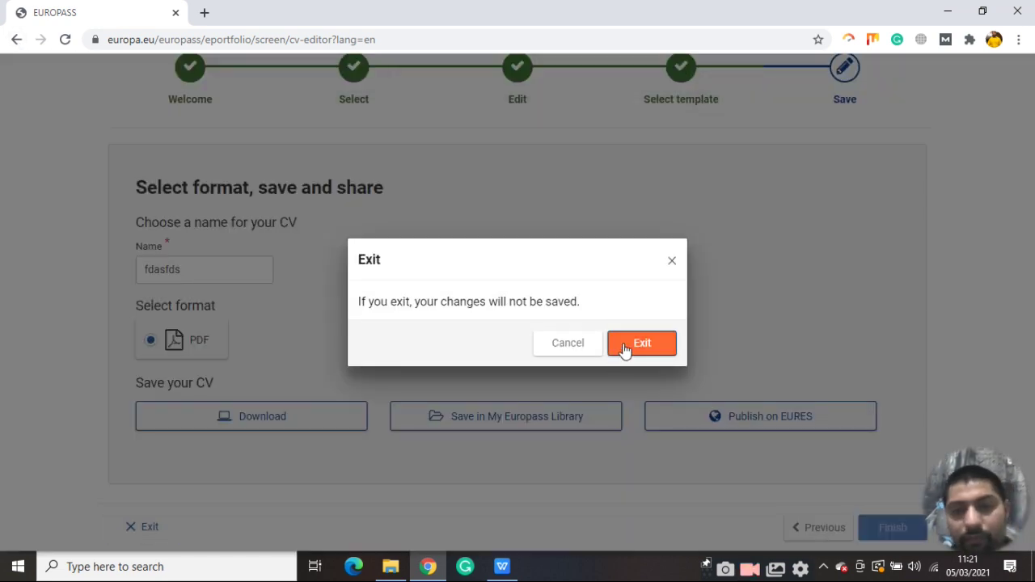
Confirm leaving without saving, then browse the Profile page's personal information and work experience
left_click(629, 347)
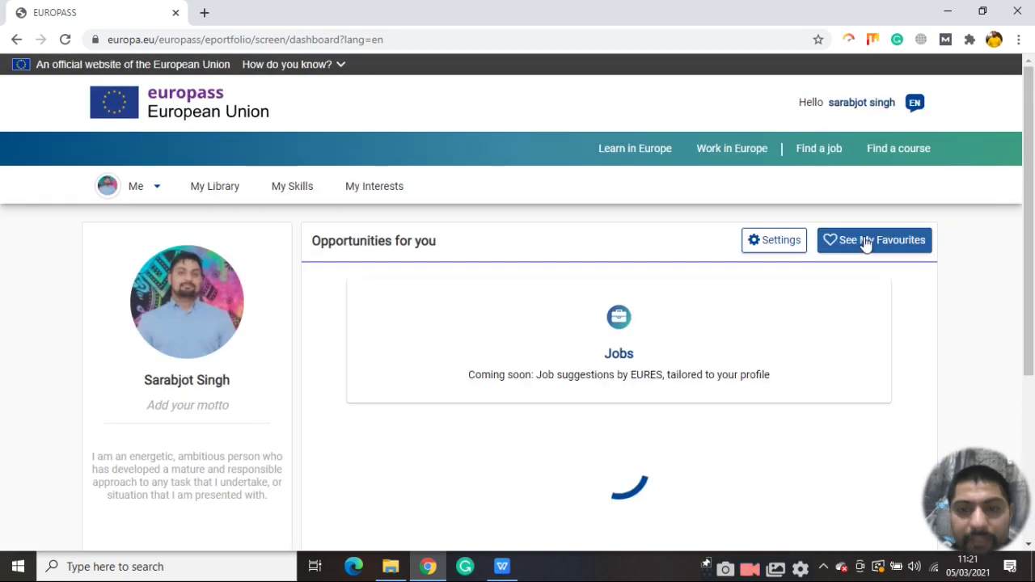
scroll(152, 409, "down", 3)
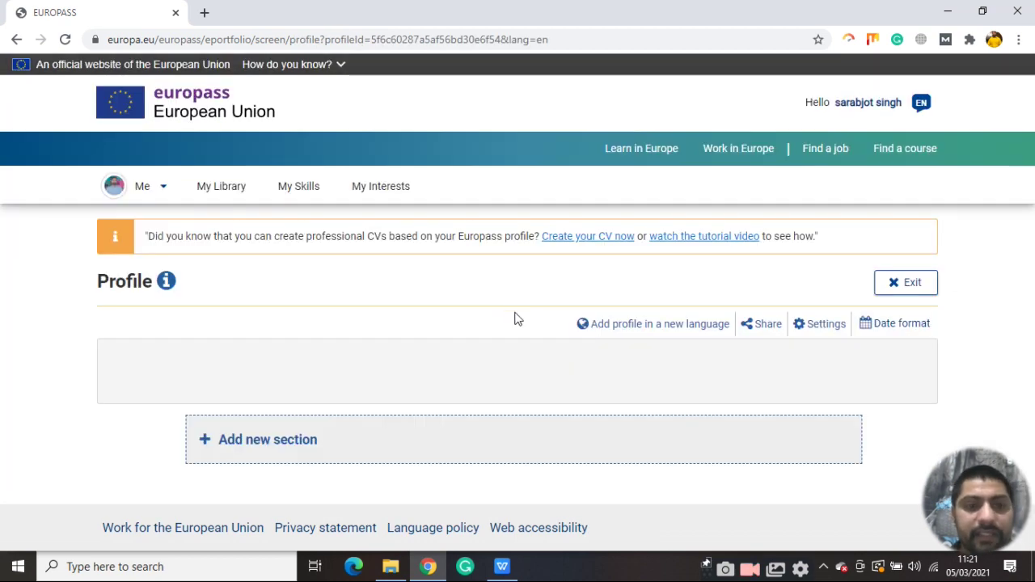
scroll(451, 364, "down", 6)
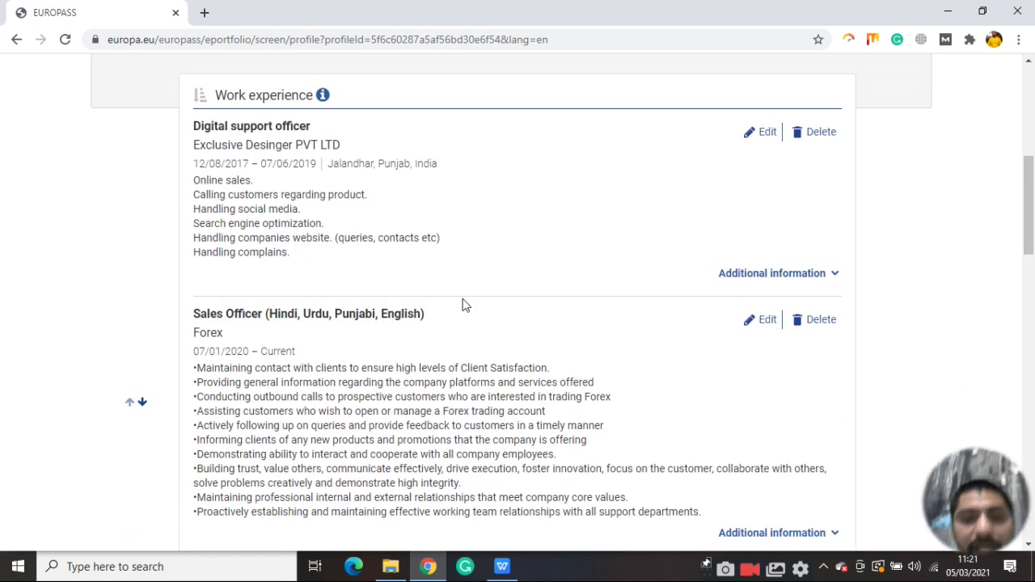
scroll(316, 213, "up", 3)
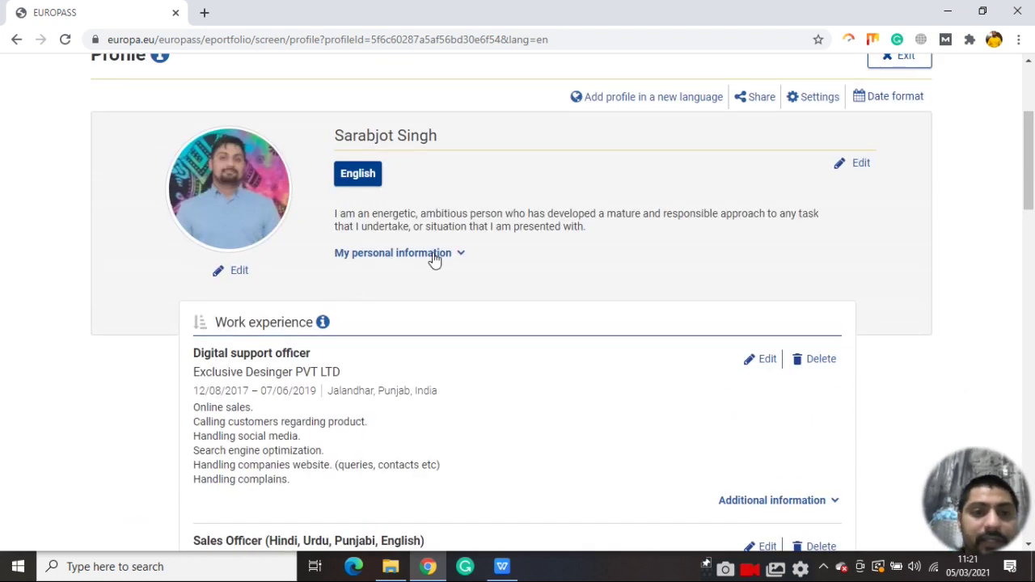
left_click(460, 257)
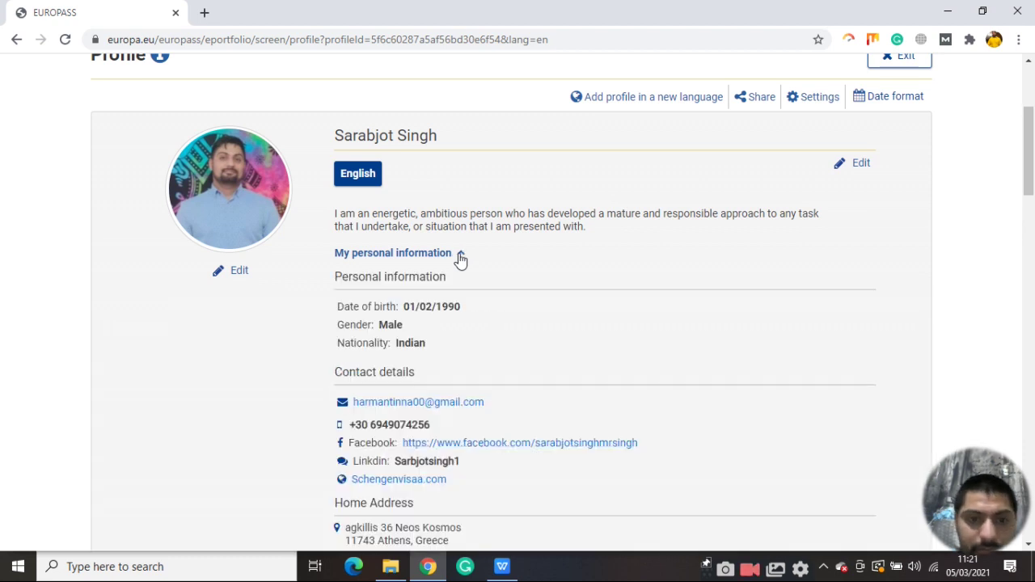
left_click(460, 256)
scroll(517, 327, "up", 1)
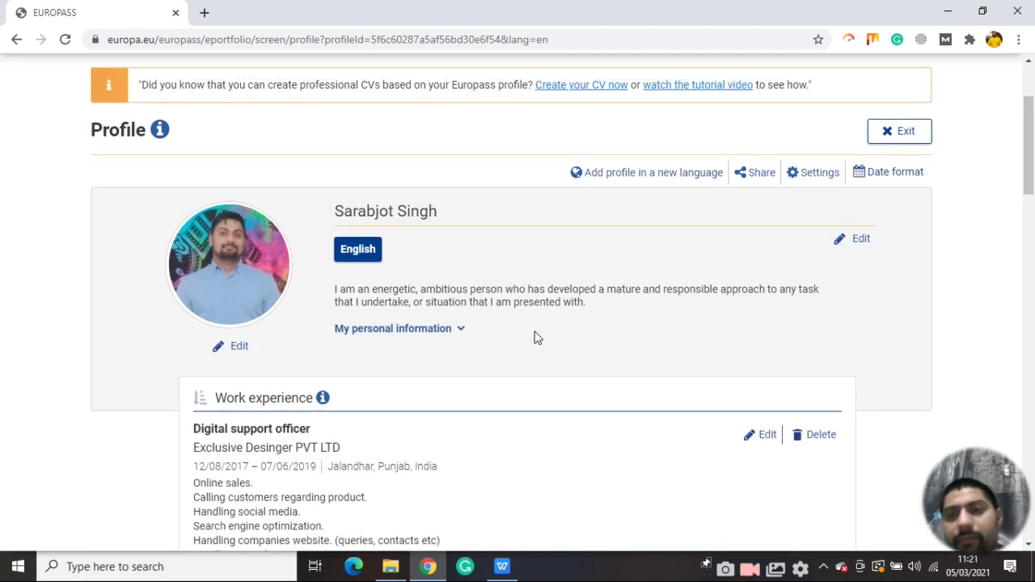
scroll(588, 333, "up", 2)
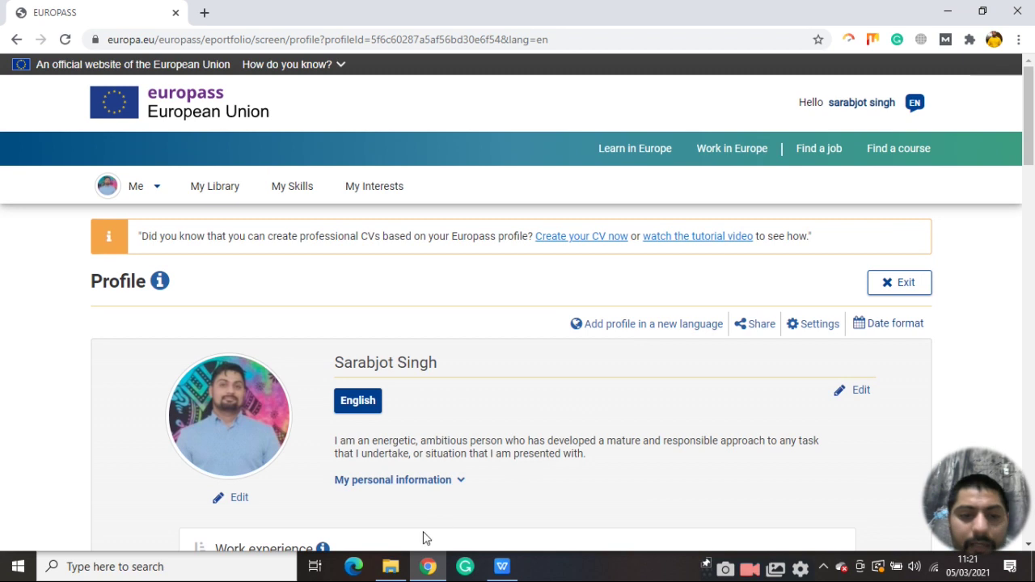
Bring MrSinghCV.pdf forward in WPS Office, clear the About me text selection, and read the top
left_click(502, 566)
scroll(509, 409, "up", 1)
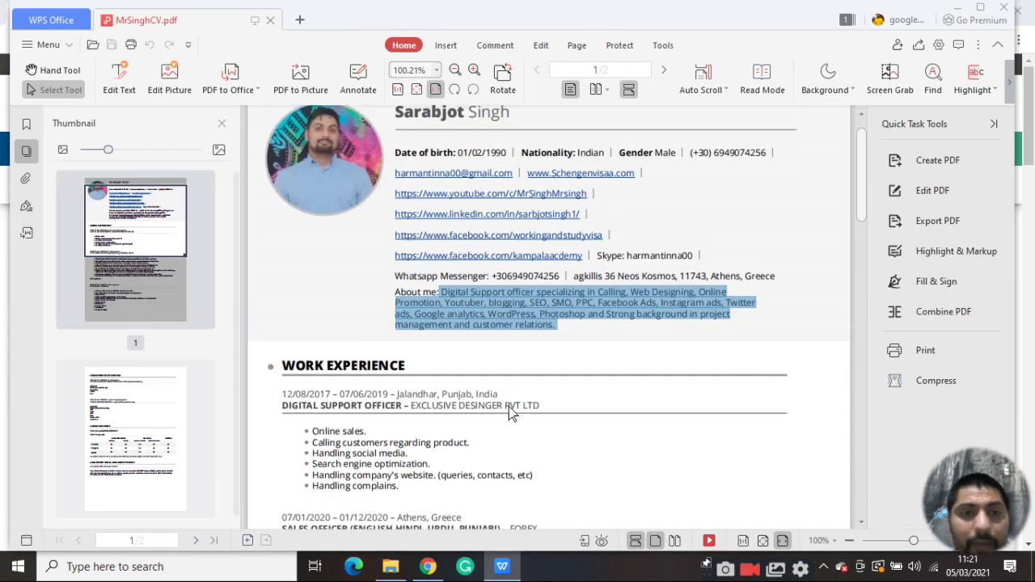
scroll(508, 411, "up", 1)
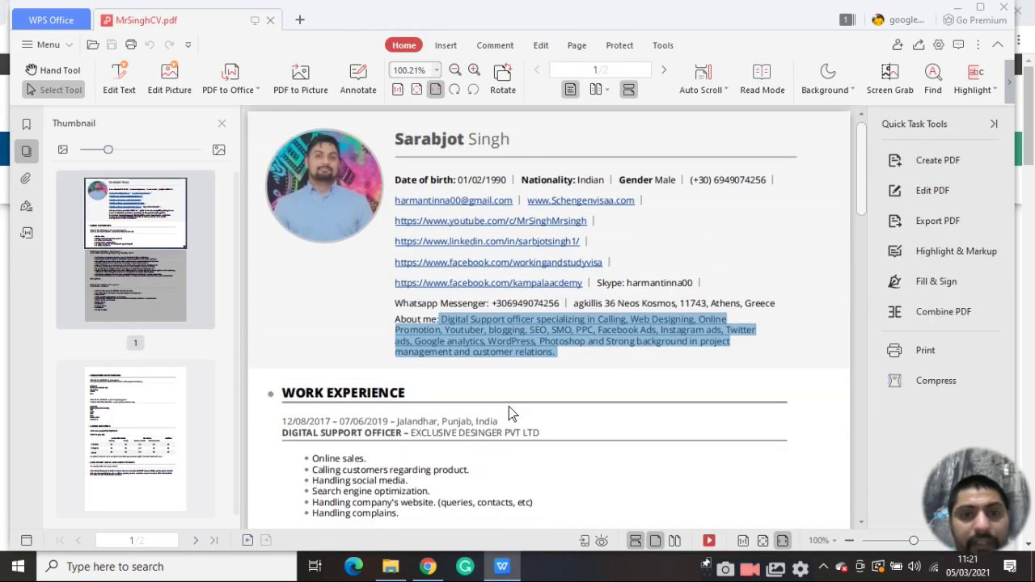
left_click(744, 374)
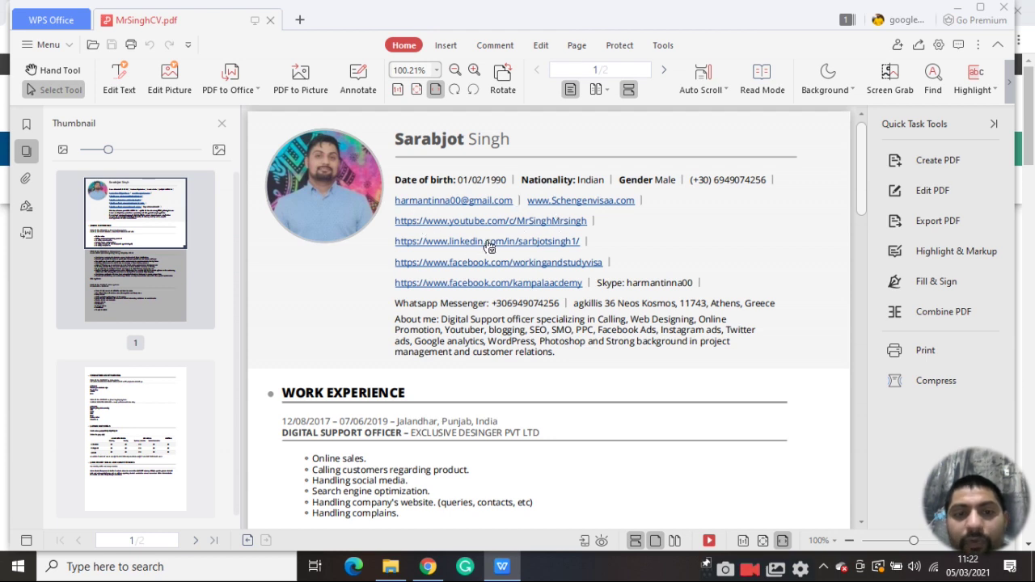
scroll(558, 292, "down", 3)
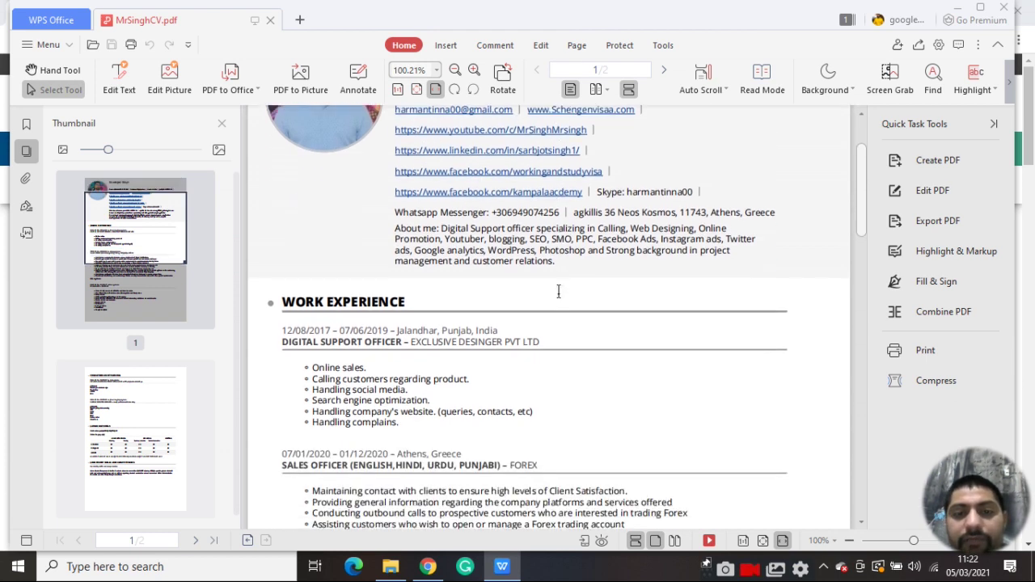
scroll(679, 203, "down", 2)
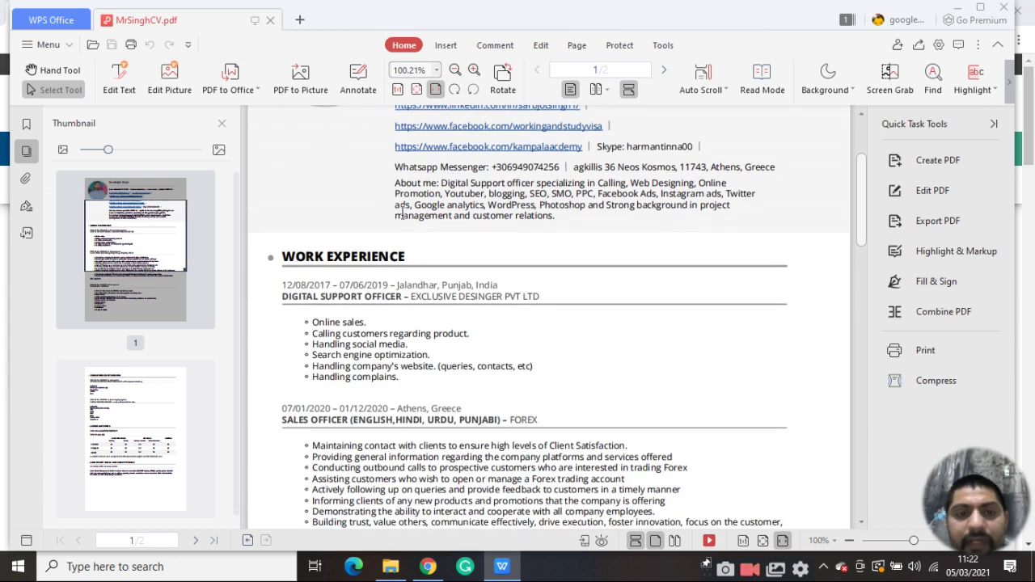
scroll(486, 212, "down", 3)
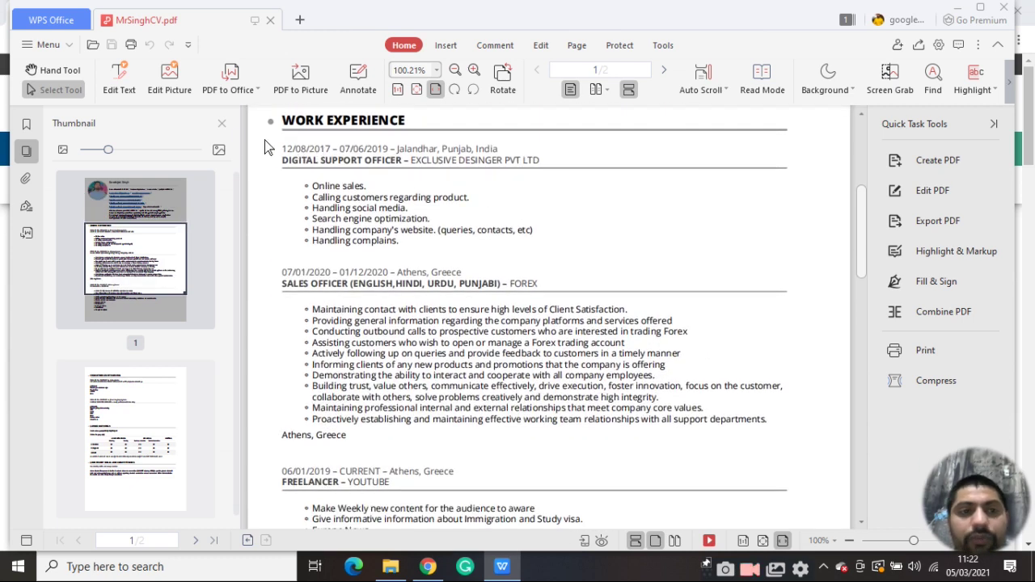
Hide the page thumbnails and read through both CV pages down to the leadership skills
left_click(222, 124)
scroll(443, 358, "up", 5)
scroll(444, 360, "down", 5)
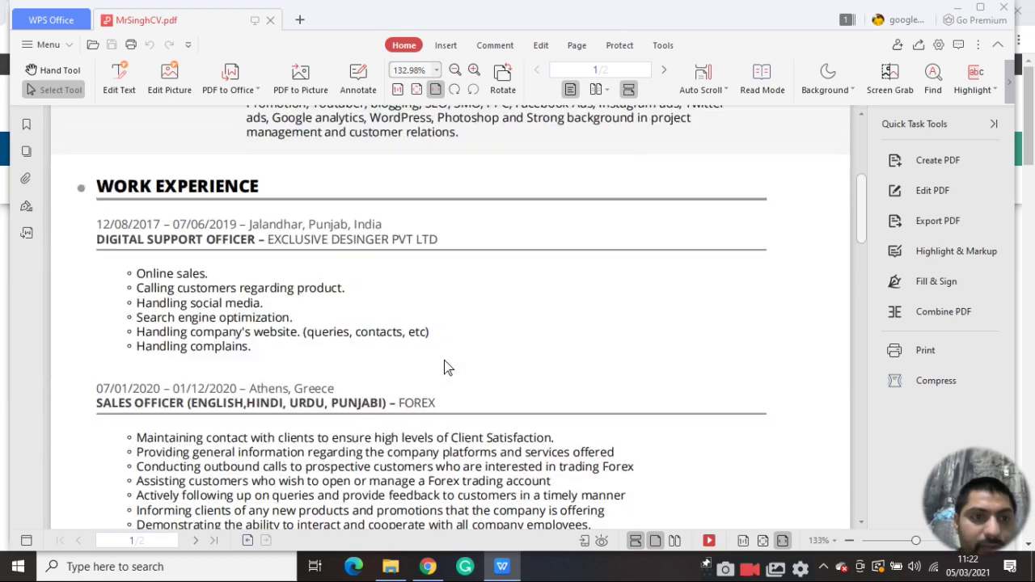
scroll(364, 303, "down", 1)
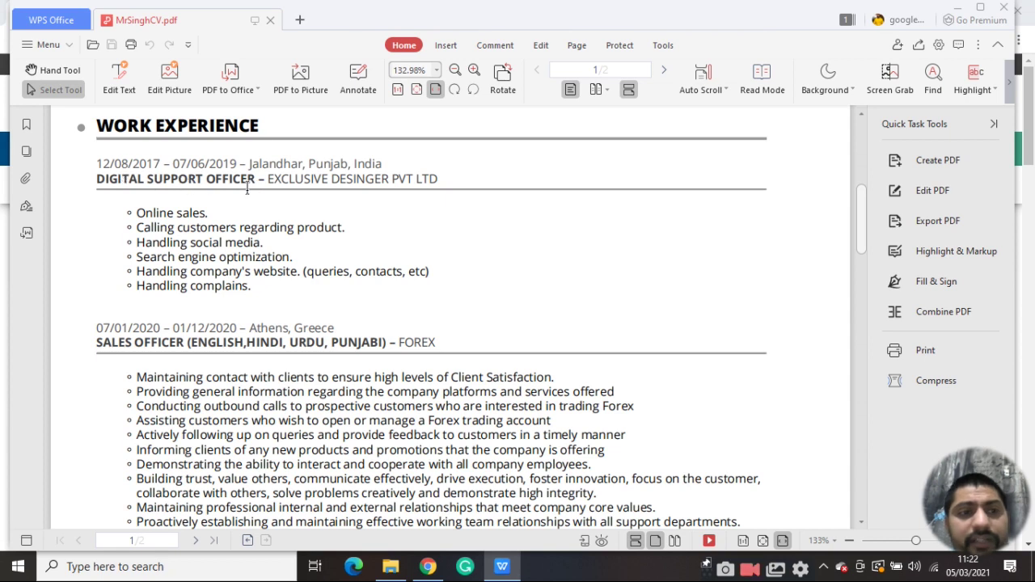
scroll(171, 243, "down", 3)
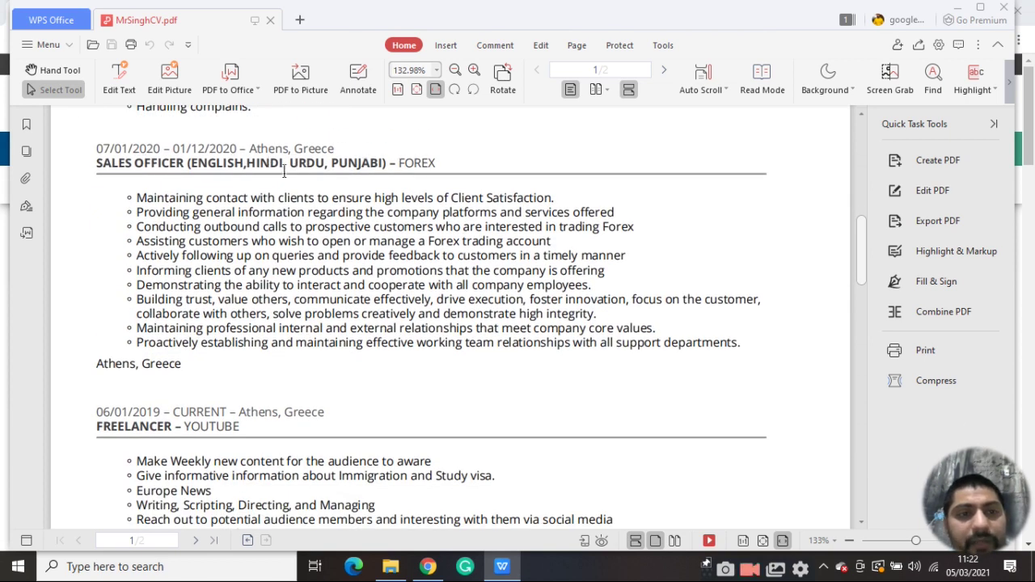
scroll(220, 315, "down", 5)
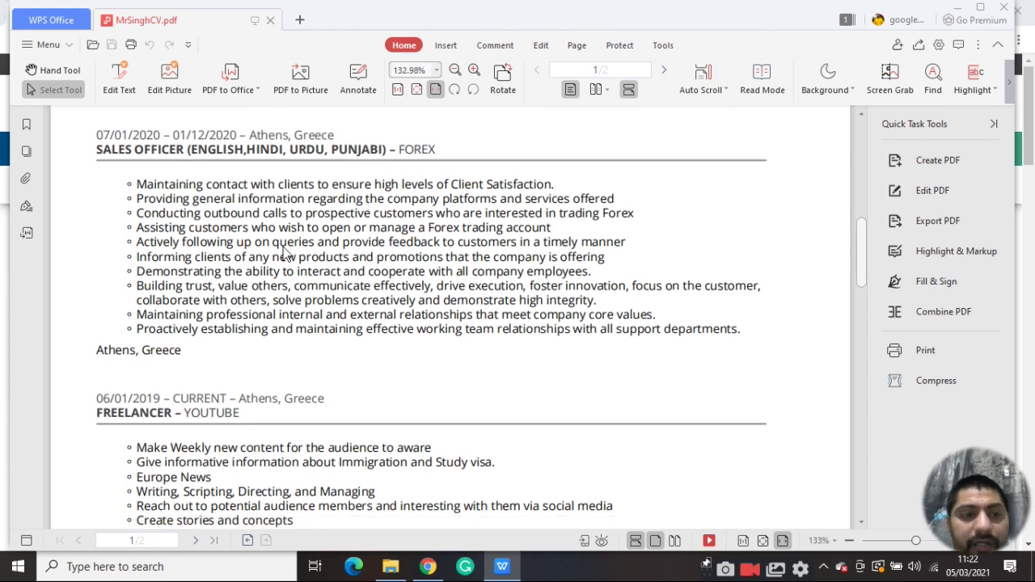
scroll(139, 130, "up", 1)
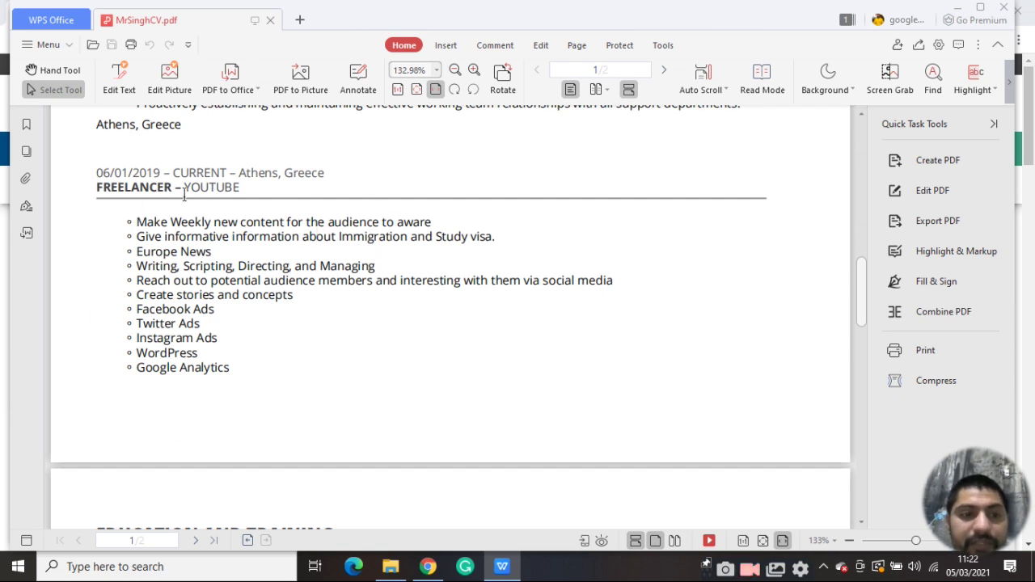
scroll(250, 301, "down", 6)
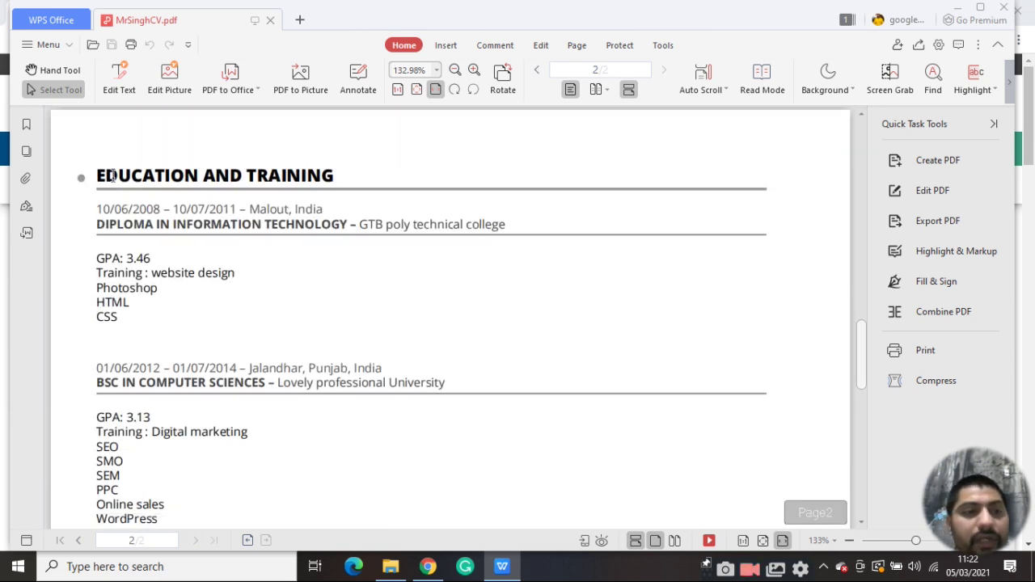
scroll(249, 225, "down", 1)
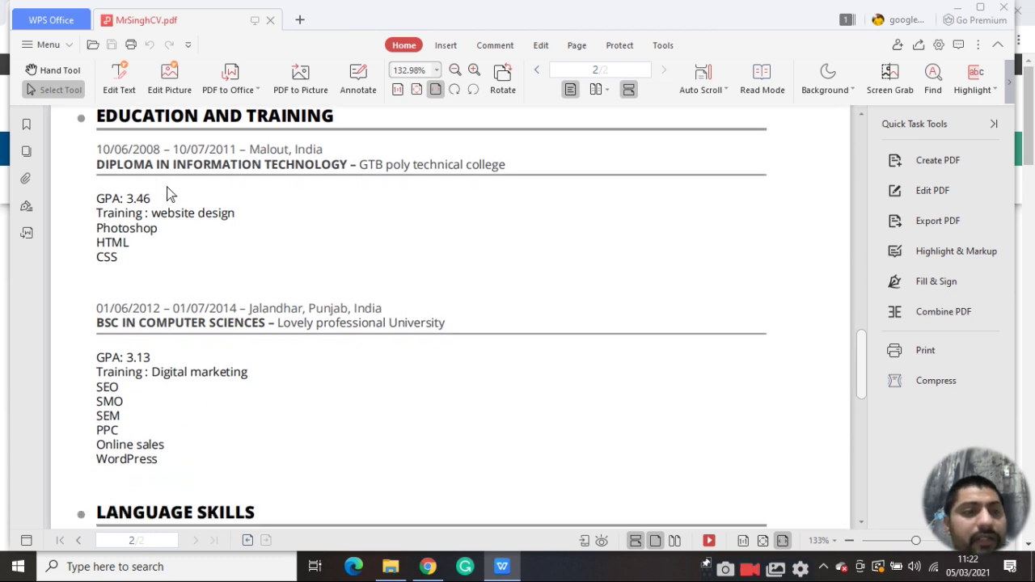
scroll(229, 225, "down", 2)
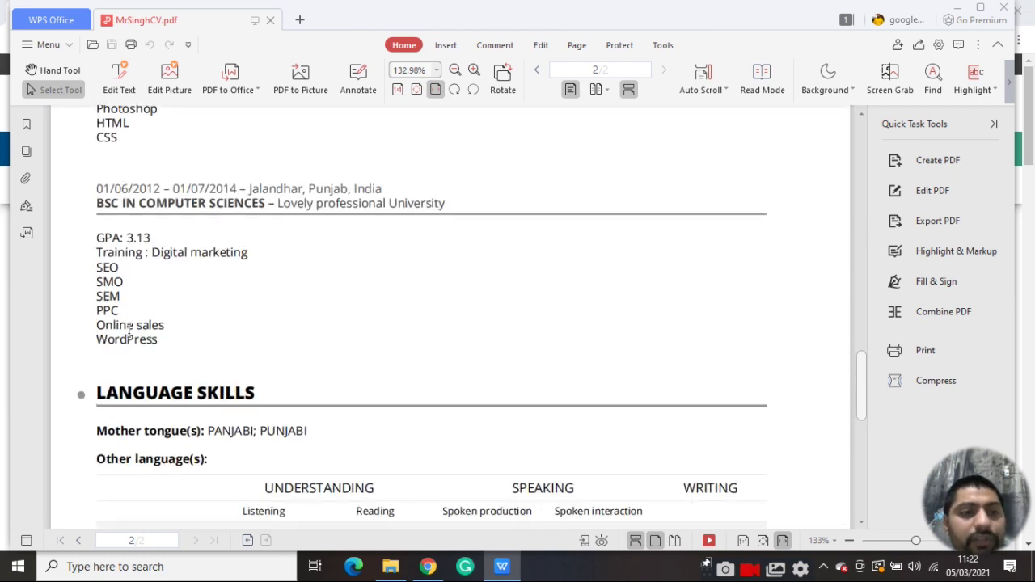
scroll(129, 332, "down", 5)
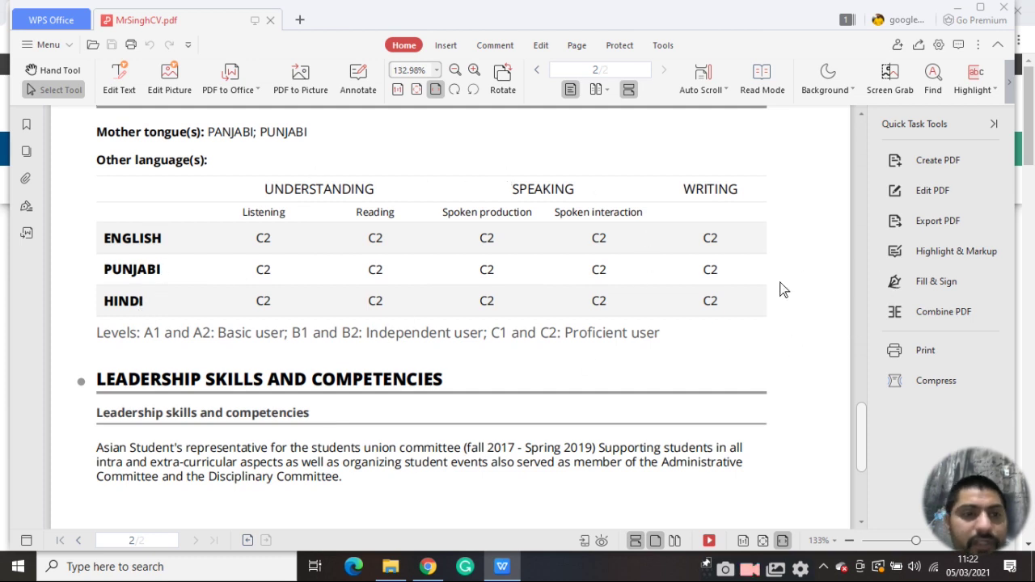
scroll(377, 342, "down", 2)
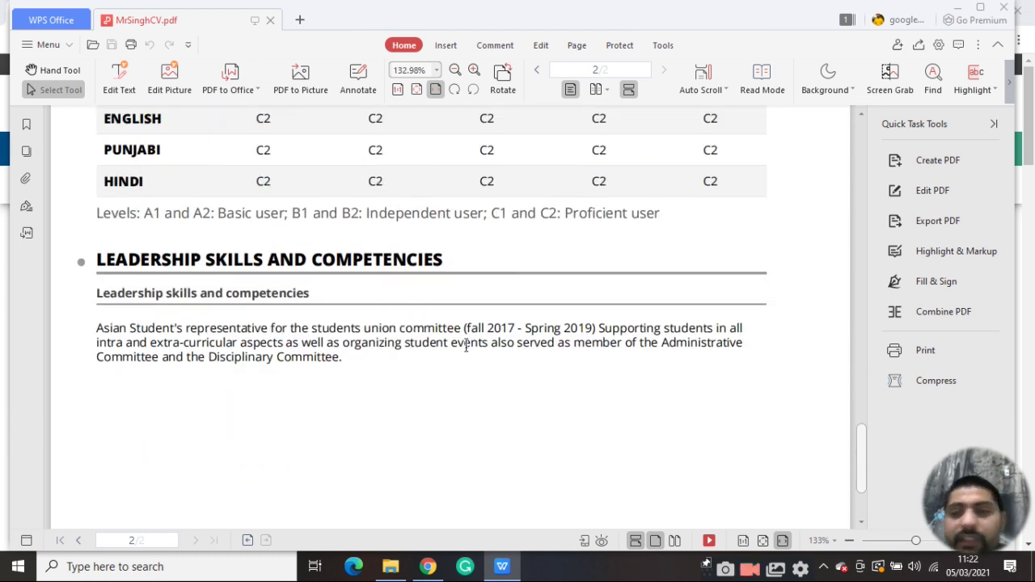
scroll(477, 349, "up", 20)
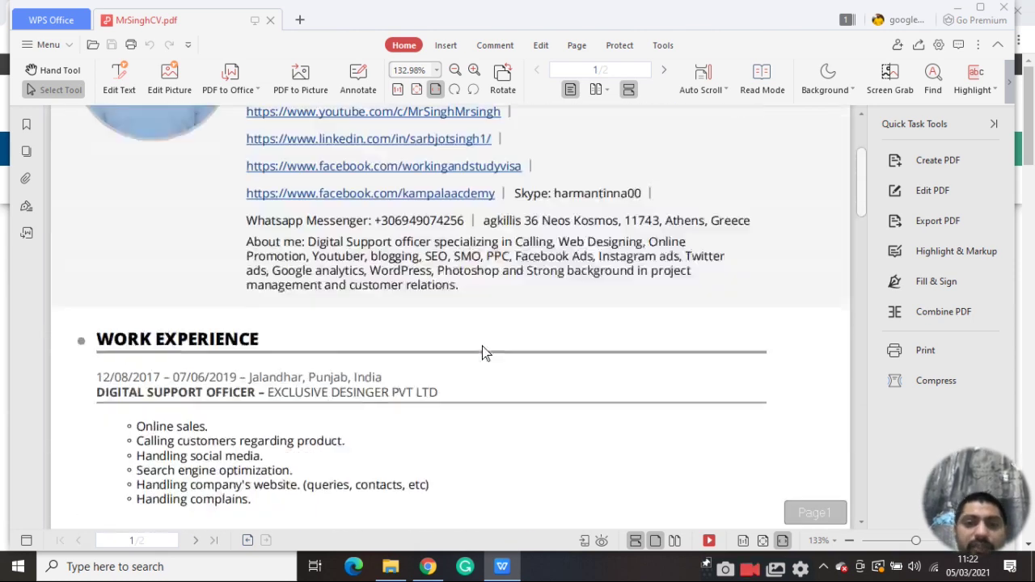
scroll(482, 346, "up", 3)
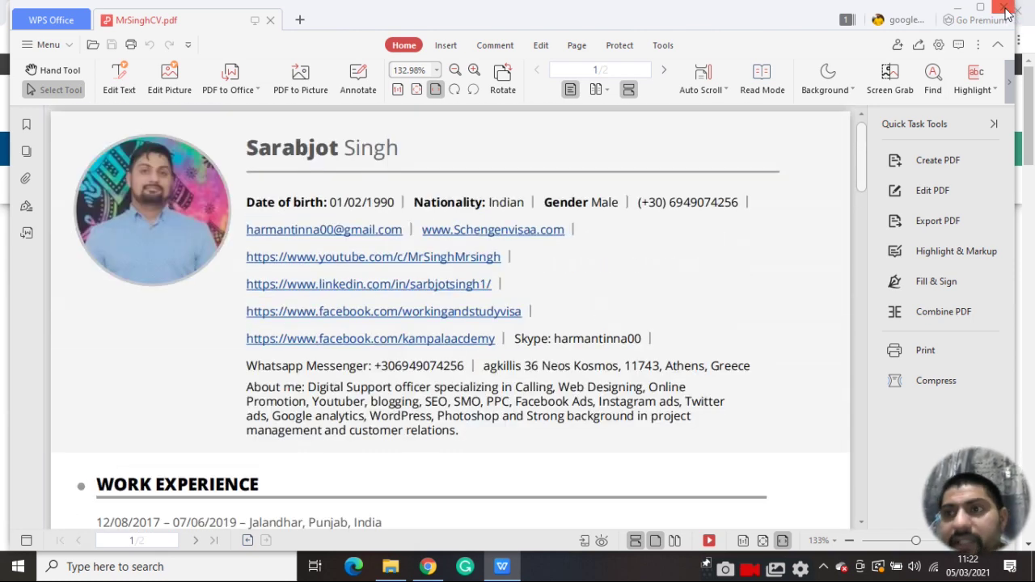
Leave the PDF and return to the browser on the Europass Profile page
key("alt+Tab")
scroll(562, 326, "down", 5)
scroll(380, 275, "up", 5)
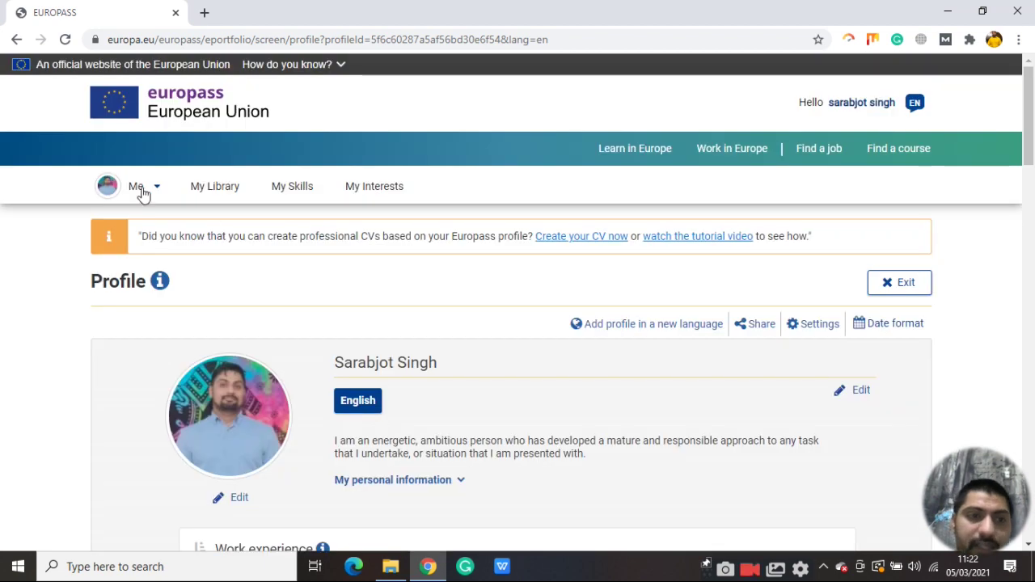